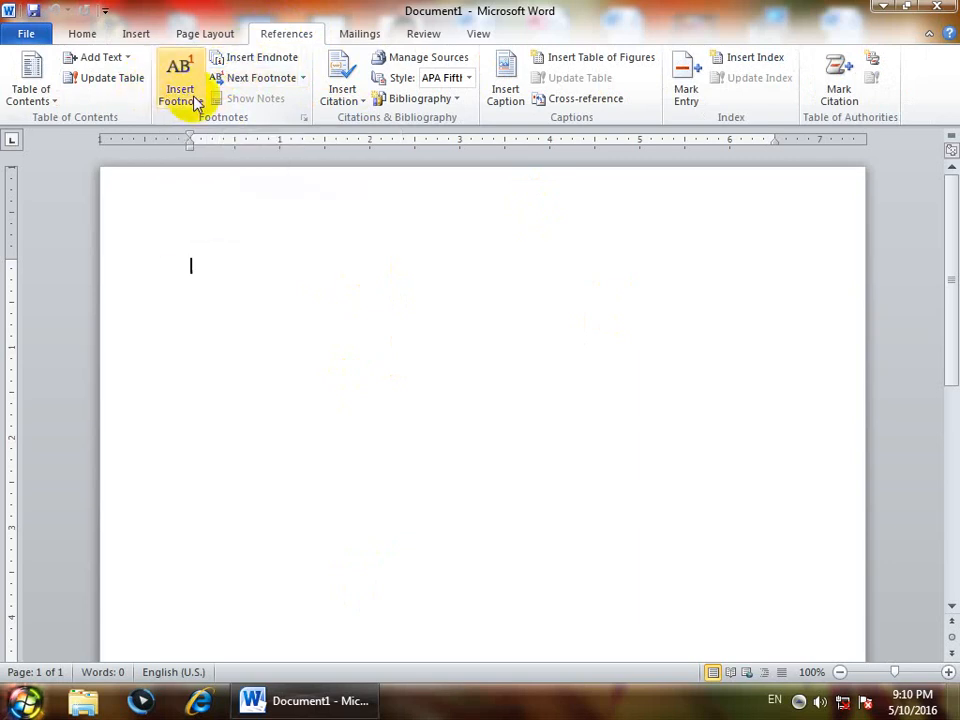
Type 'Footnote: It is used to give information about selected text at the end of page', fixing typos
scroll(231, 388, "down", 3)
scroll(231, 558, "down", 2)
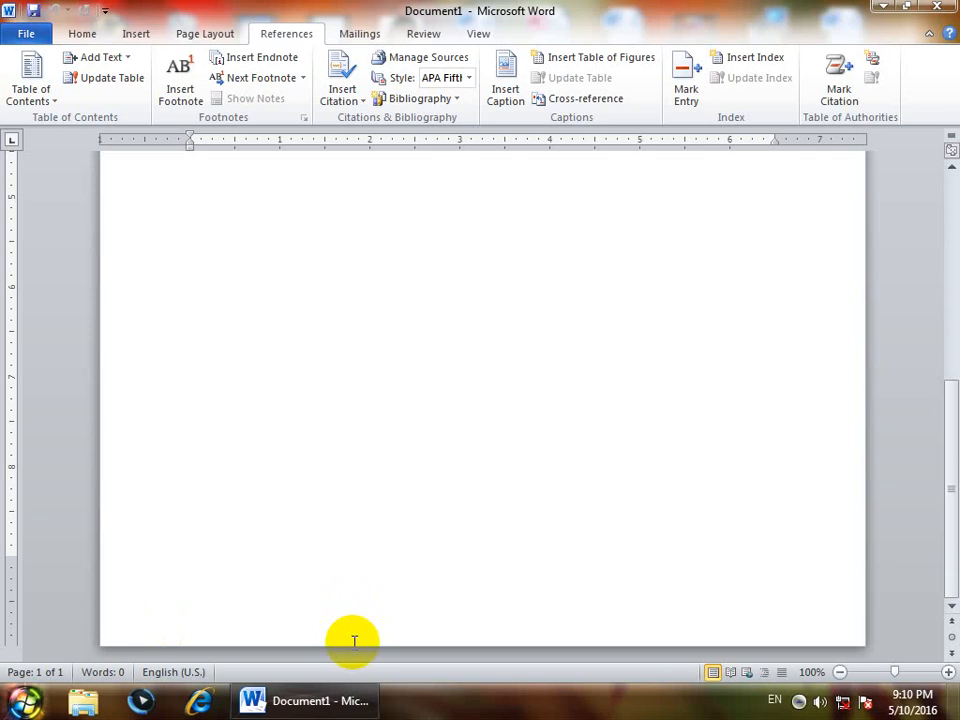
scroll(353, 639, "up", 6)
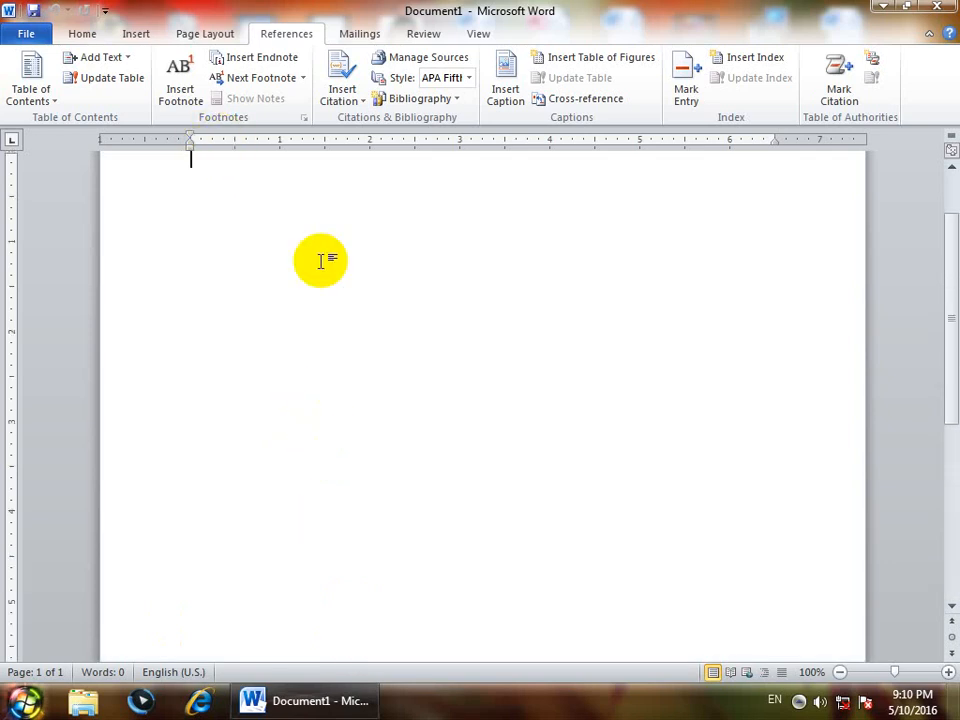
scroll(296, 242, "up", 2)
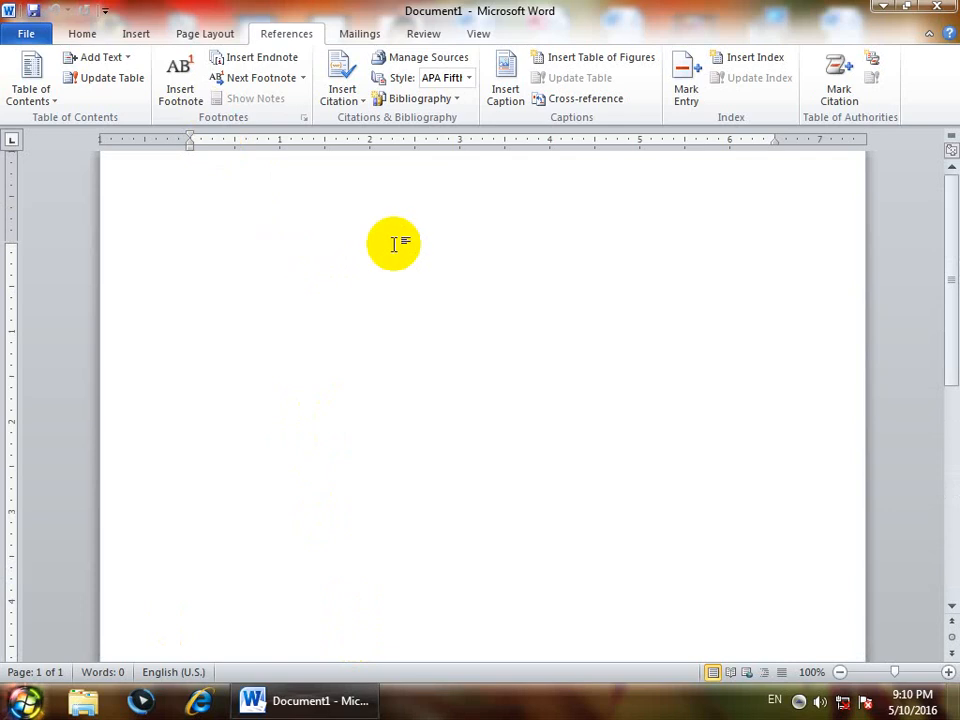
scroll(218, 246, "up", 1)
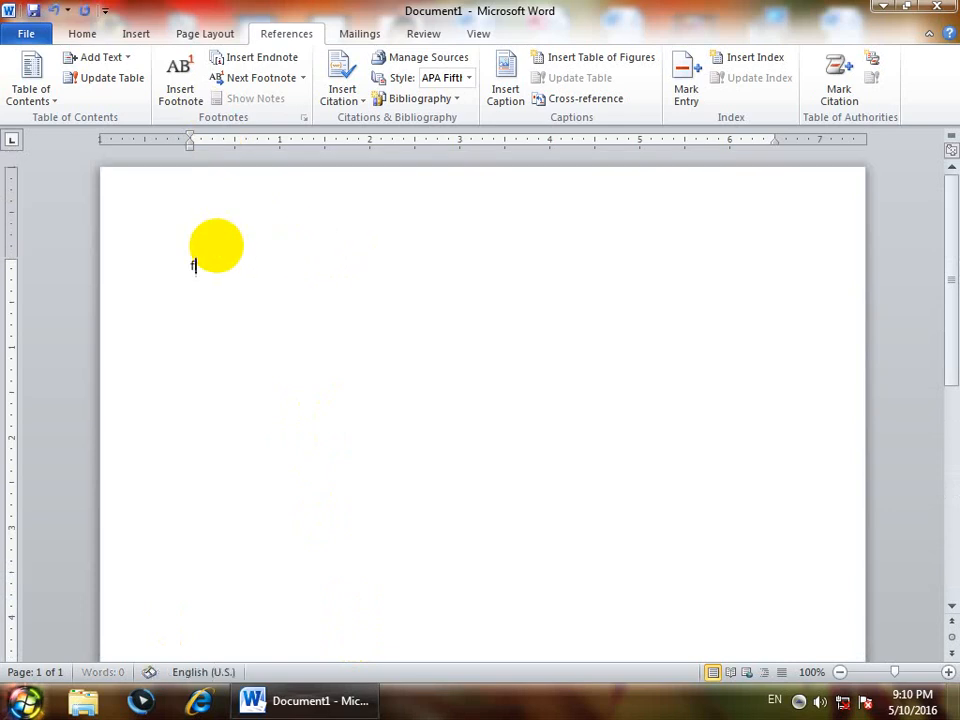
type("footnote: It is usd")
key("BackSpace")
type("e")
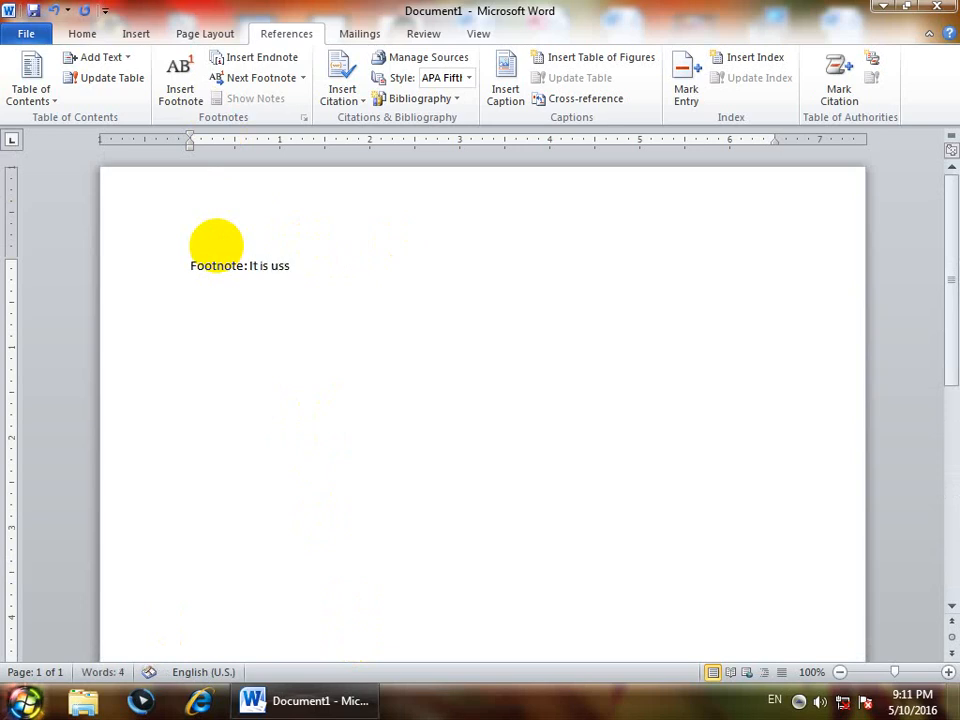
type("d to give i")
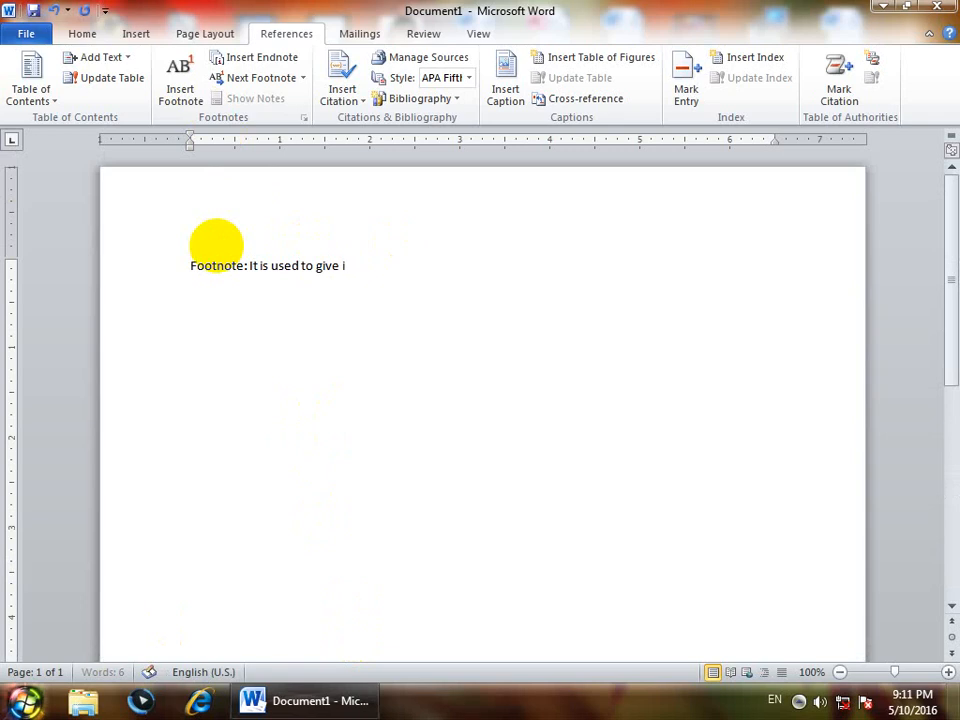
type("nfr")
key("BackSpace")
key("BackSpace")
type("or")
key("BackSpace")
key("BackSpace")
type("formation about")
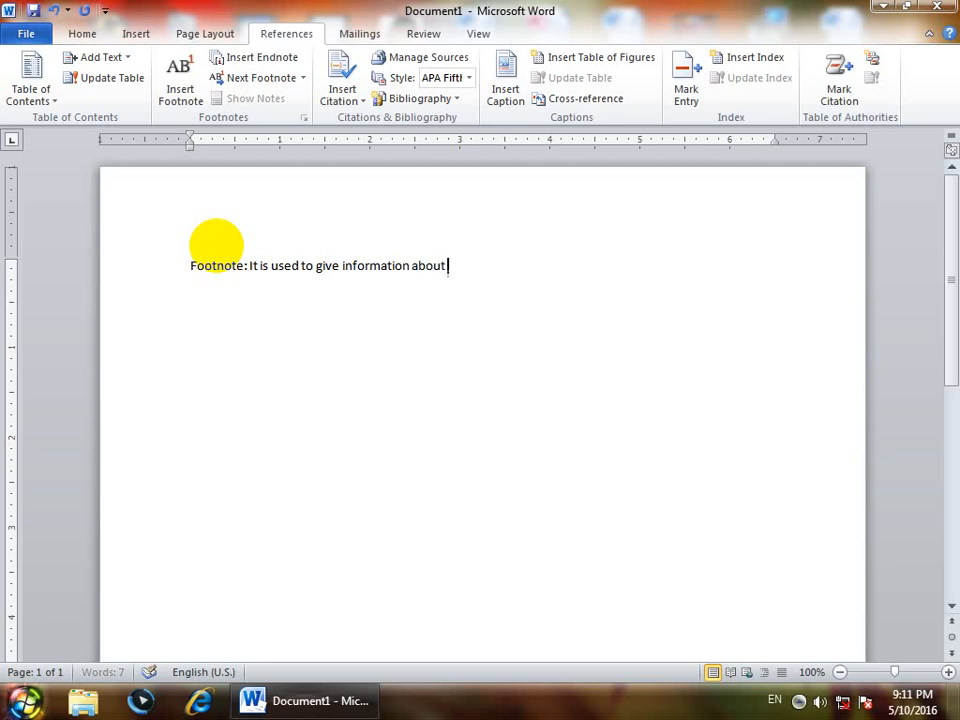
type(" selected text at t")
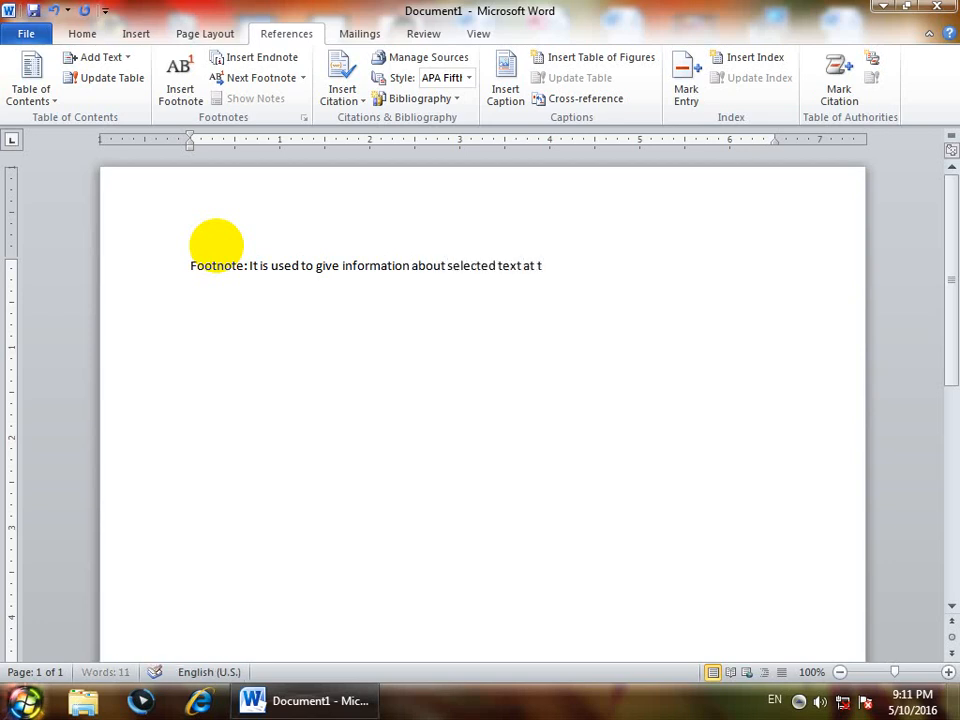
type("he end of page")
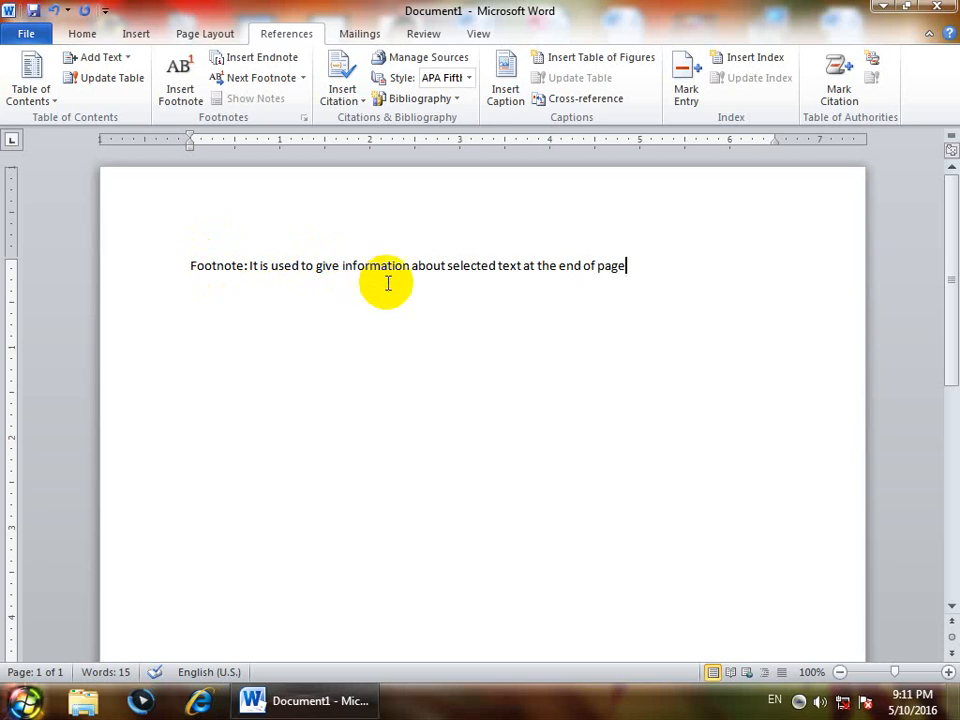
left_click_drag(535, 268, 447, 270)
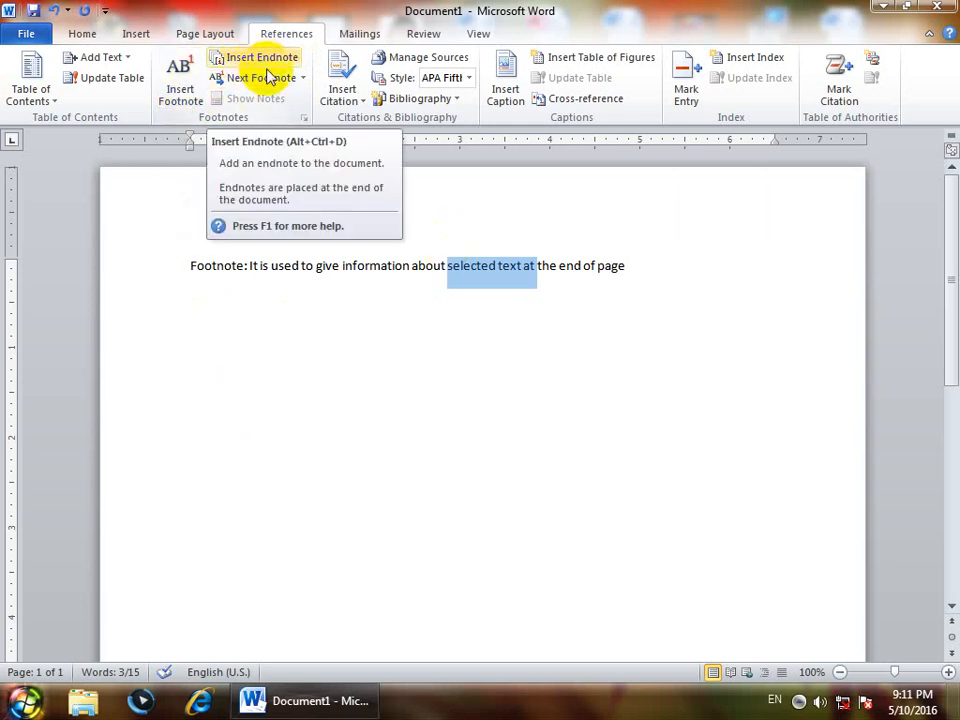
Replace the footnote line with =rand() sample paragraphs and select the word 'galleries'
left_click_drag(647, 264, 4, 253)
key("Delete")
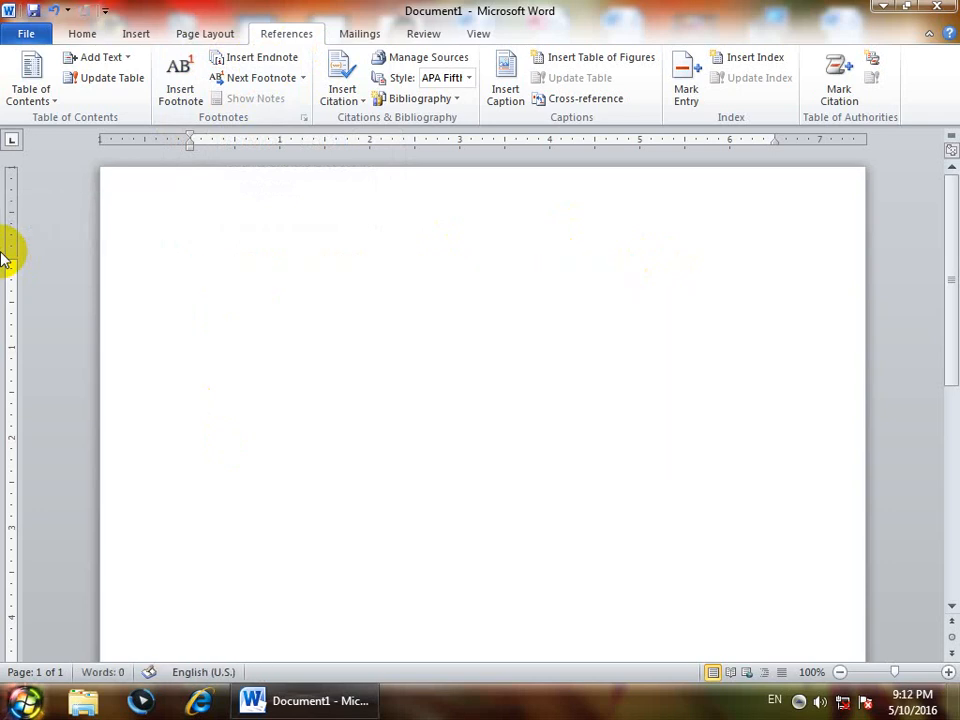
type("=rand()")
key("Return")
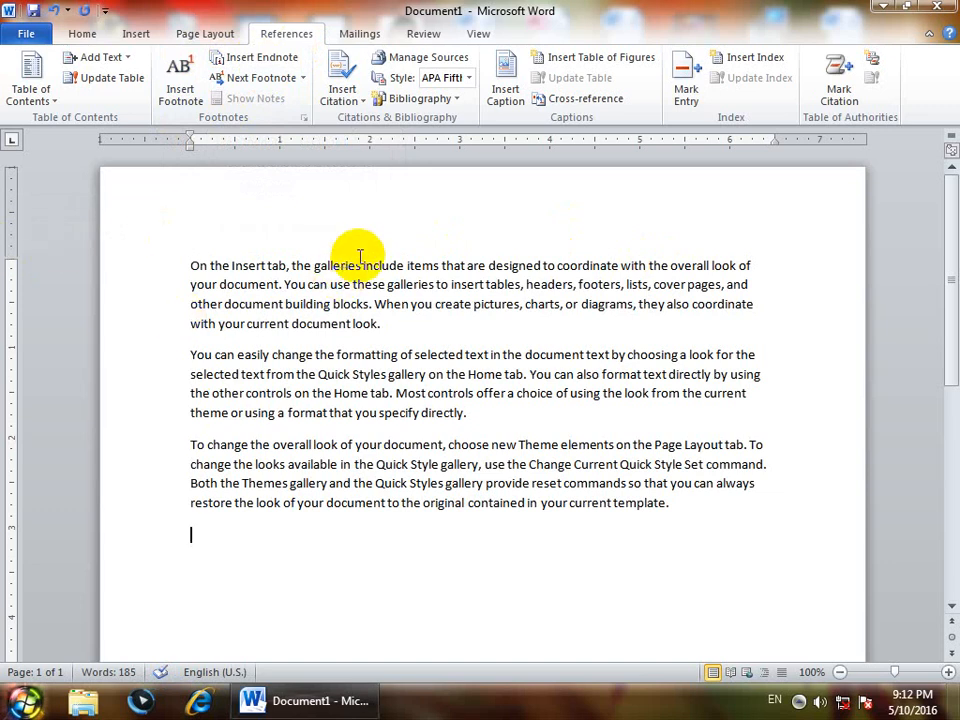
left_click_drag(358, 265, 317, 253)
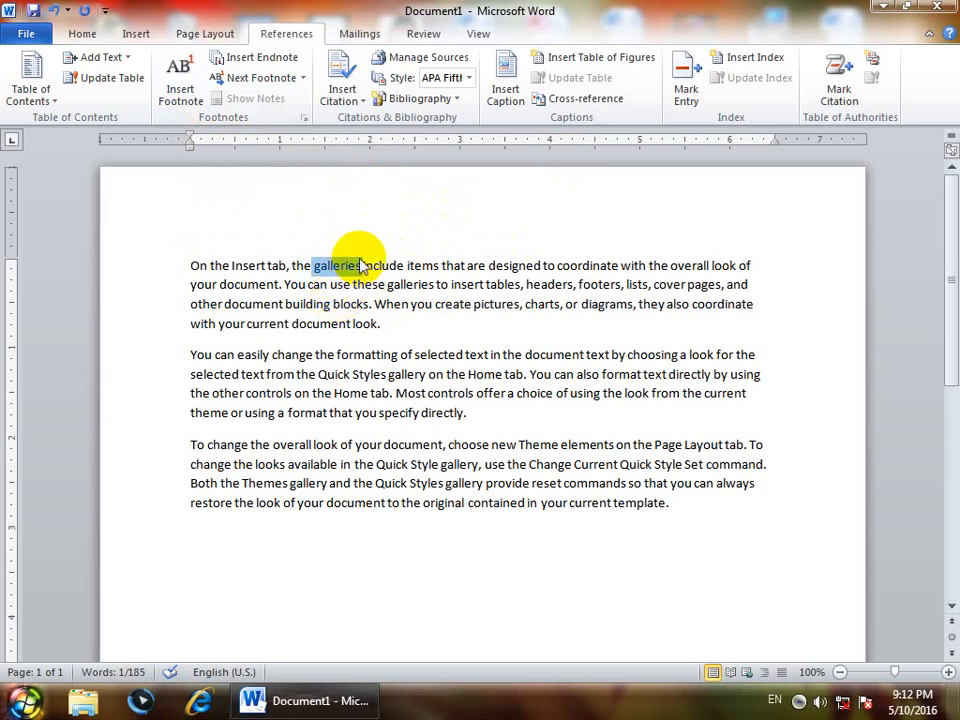
Insert footnote 1 after 'galleries' reading 'The collection of photos'
left_click(178, 80)
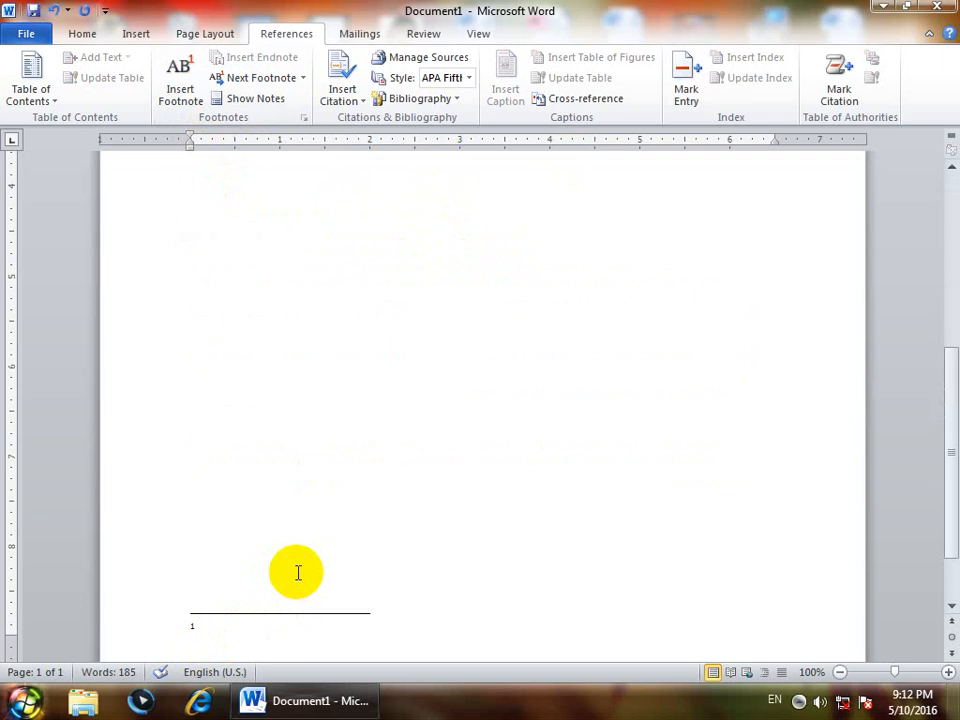
type("The collection of")
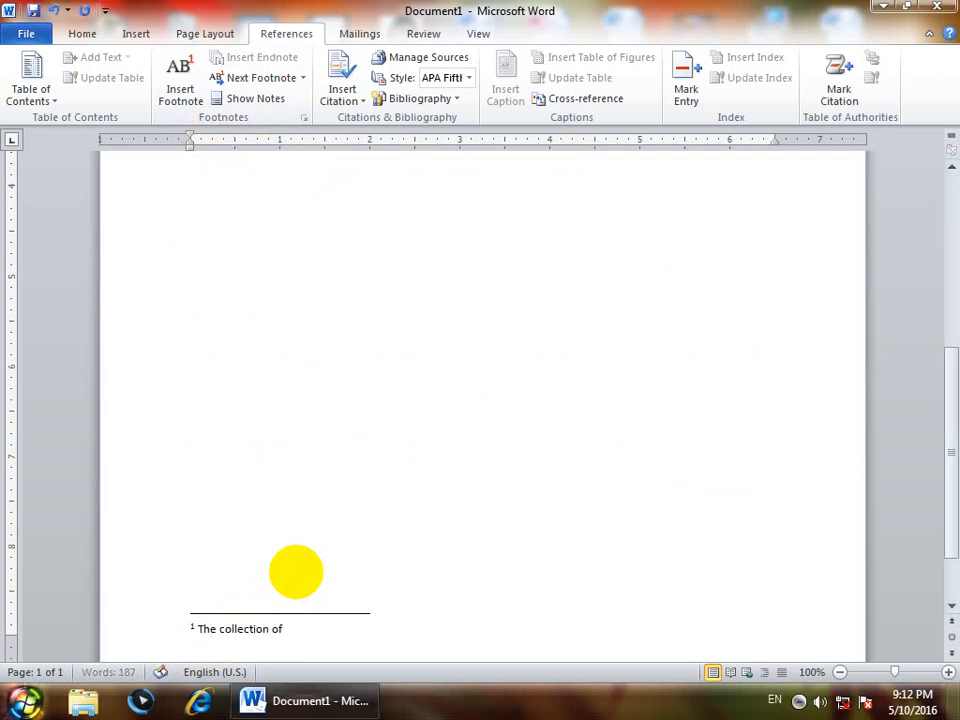
type(" phtoso")
key("BackSpace")
key("BackSpace")
key("BackSpace")
key("BackSpace")
type("otos")
Return to the body text and select the word 'document' in the first paragraph
scroll(295, 572, "up", 5)
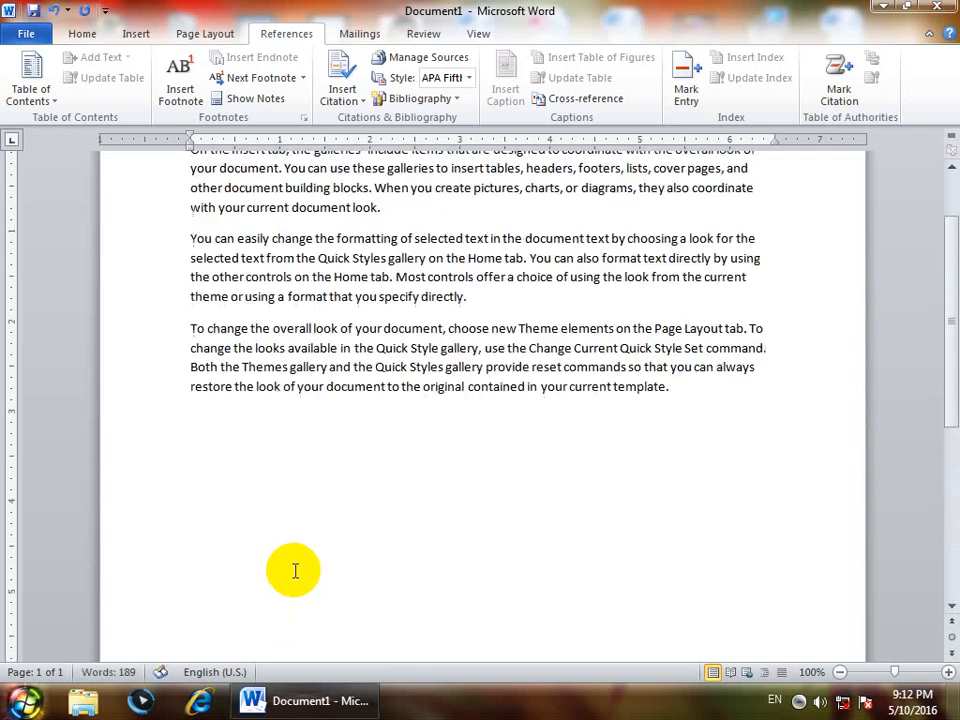
scroll(295, 571, "up", 3)
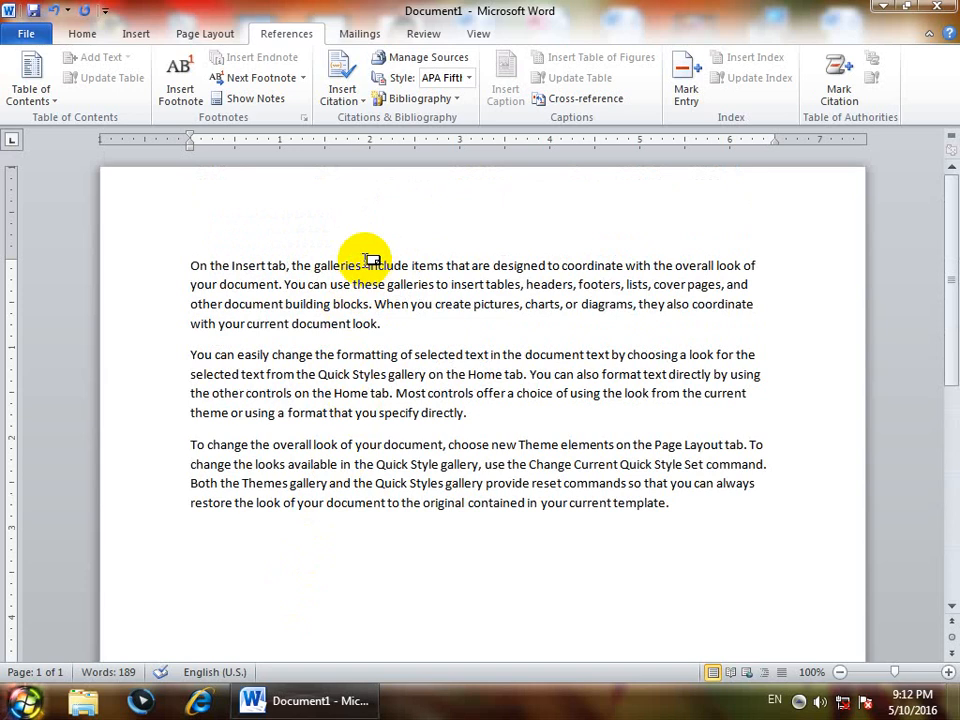
mouse_move(371, 258)
scroll(369, 416, "down", 8)
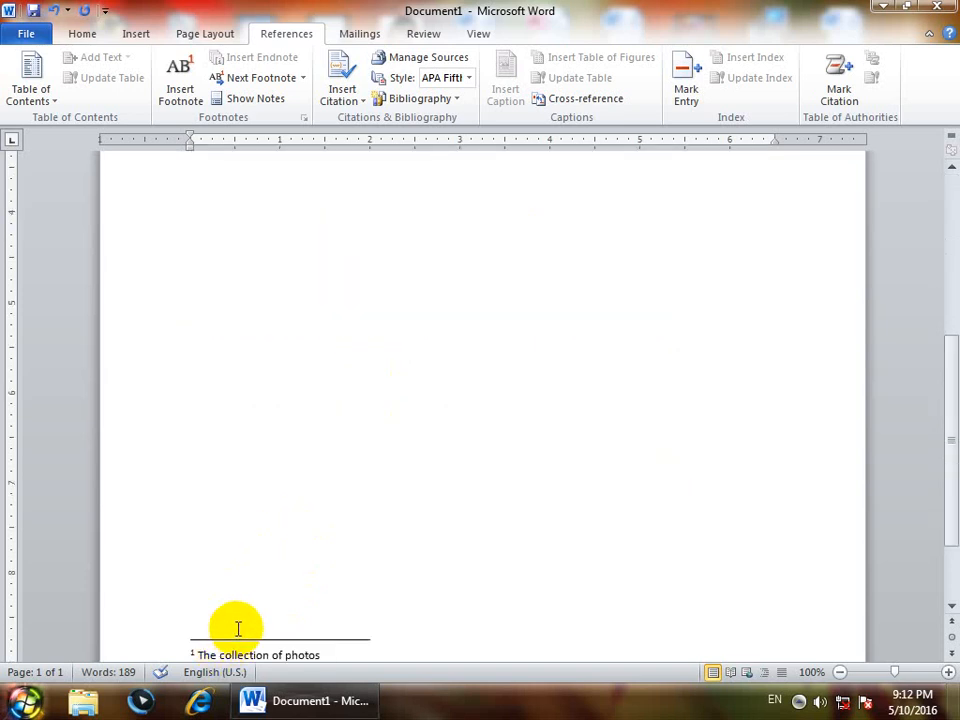
scroll(237, 630, "up", 5)
scroll(237, 628, "up", 2)
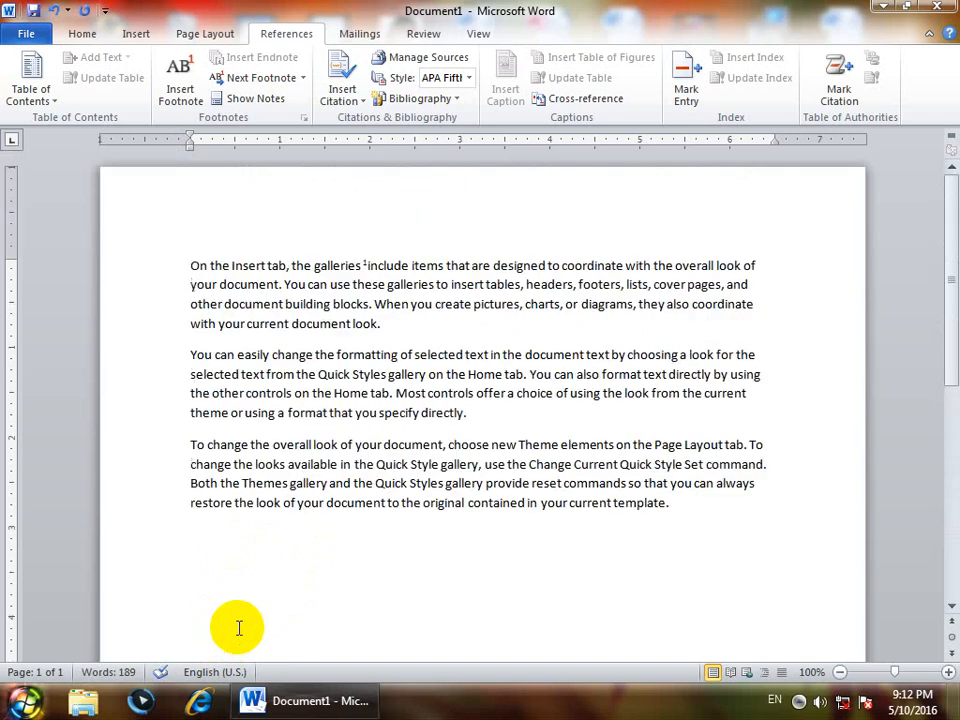
left_click_drag(386, 331, 308, 322)
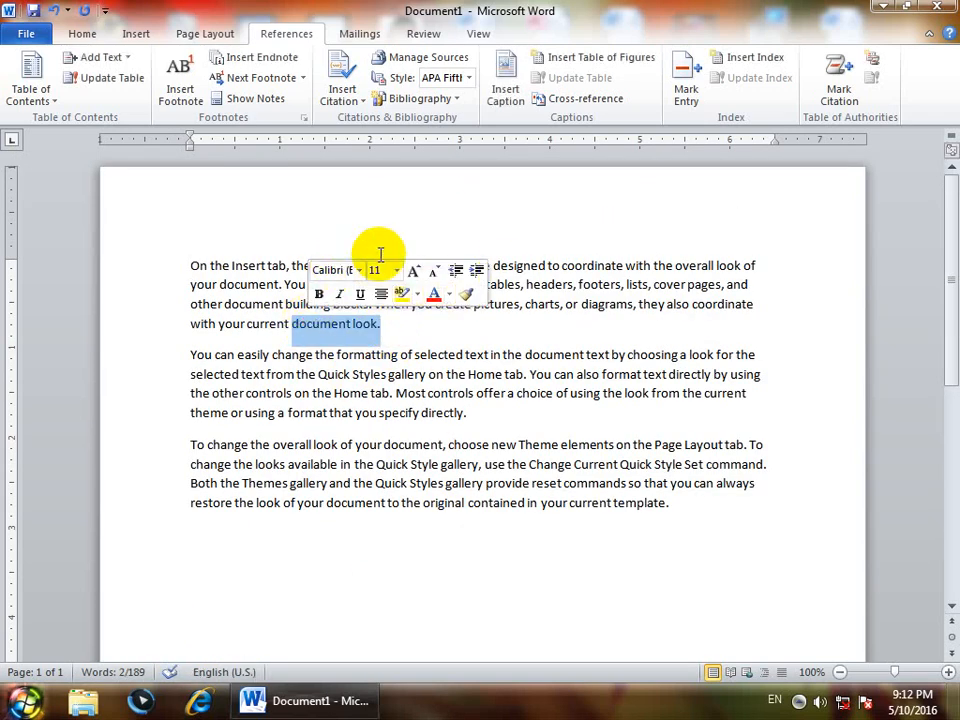
scroll(371, 513, "down", 8)
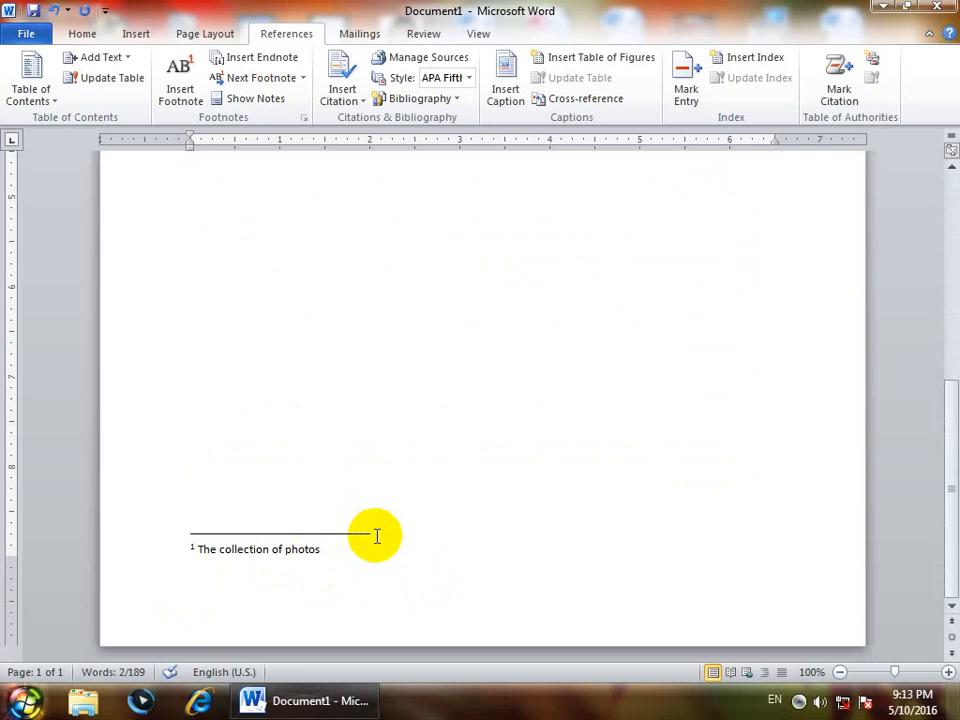
scroll(376, 536, "up", 8)
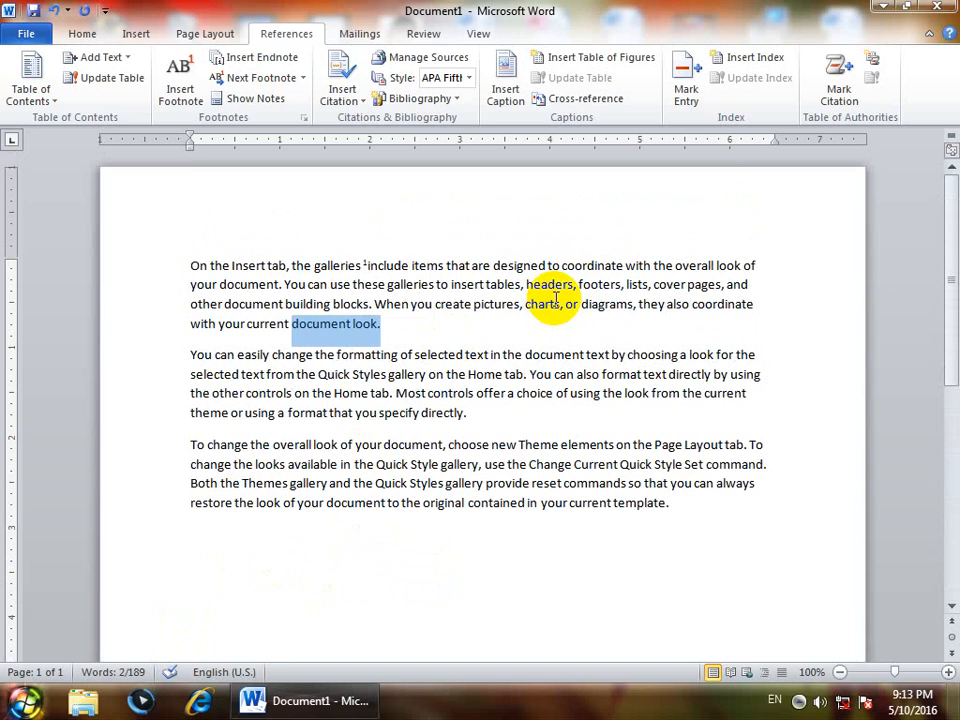
Add footnote 2 after 'document' reading 'The collection of pages'
double_click(259, 285)
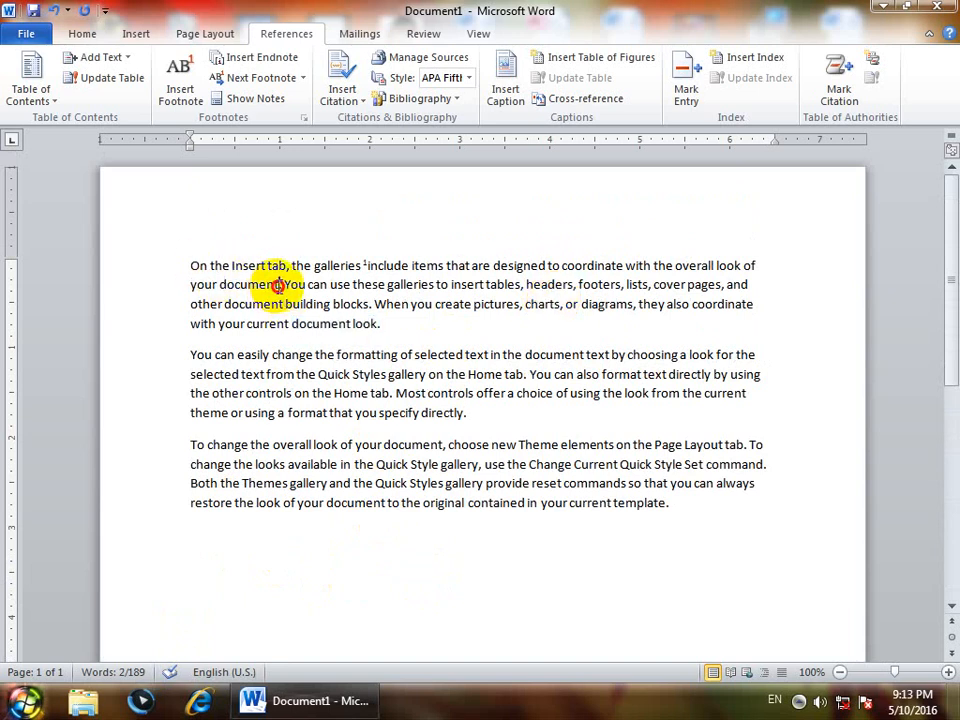
left_click(181, 80)
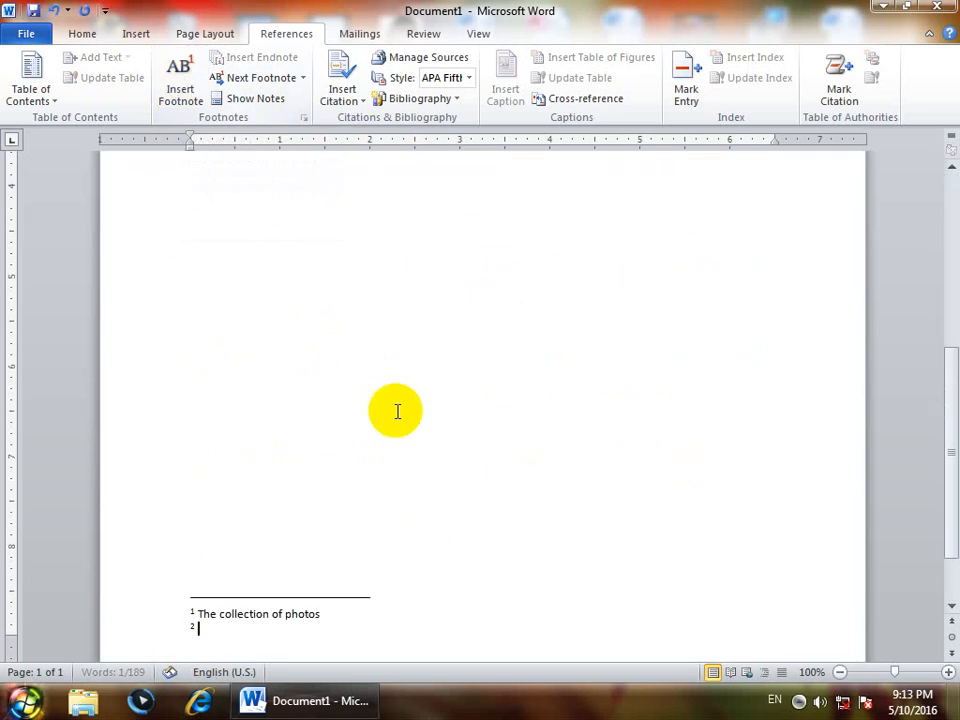
type("The coll")
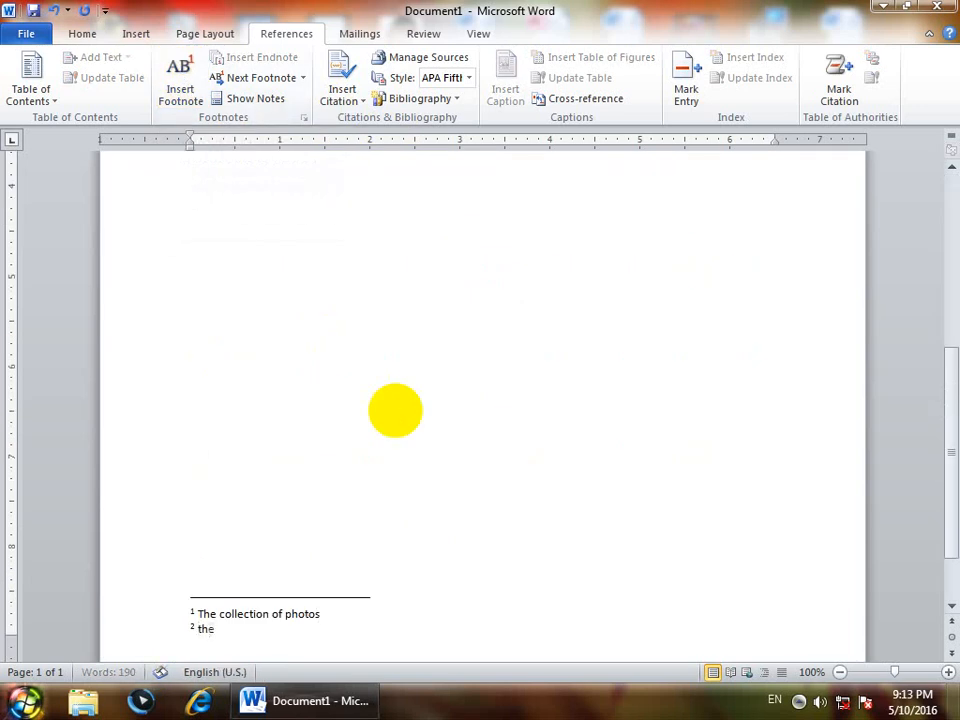
type("ection of pages")
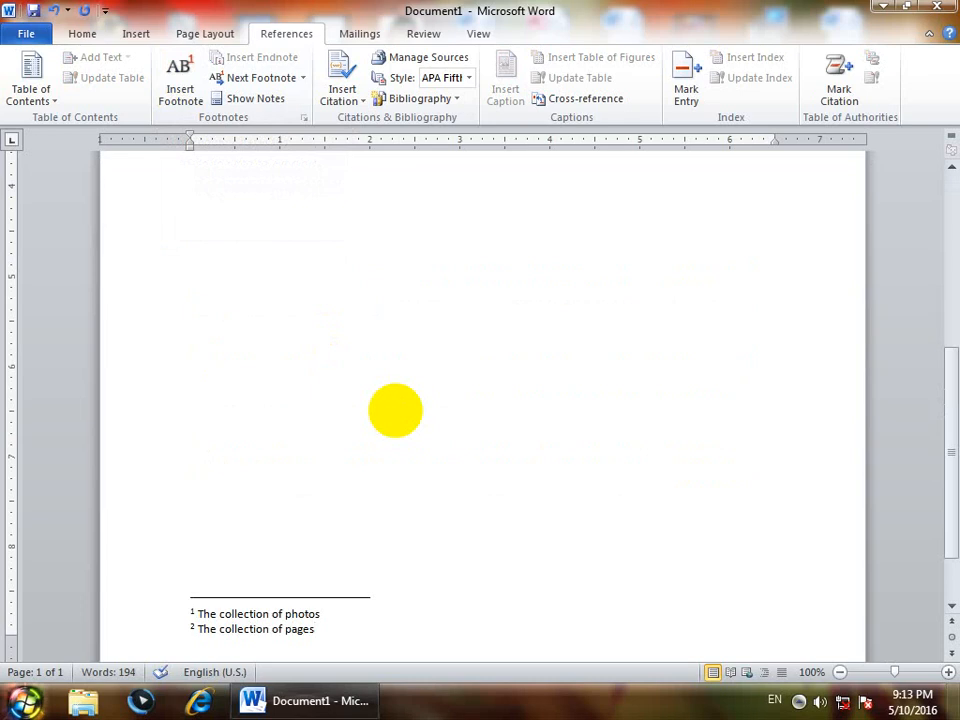
Select the word 'choose' in the third paragraph
scroll(395, 410, "up", 5)
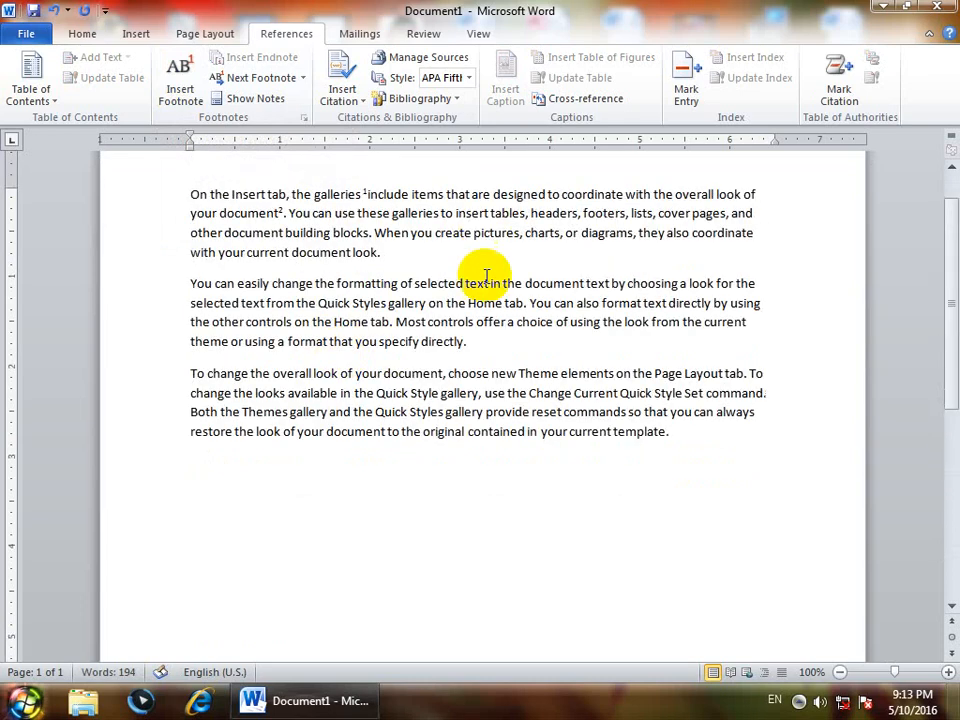
left_click_drag(503, 304, 388, 307)
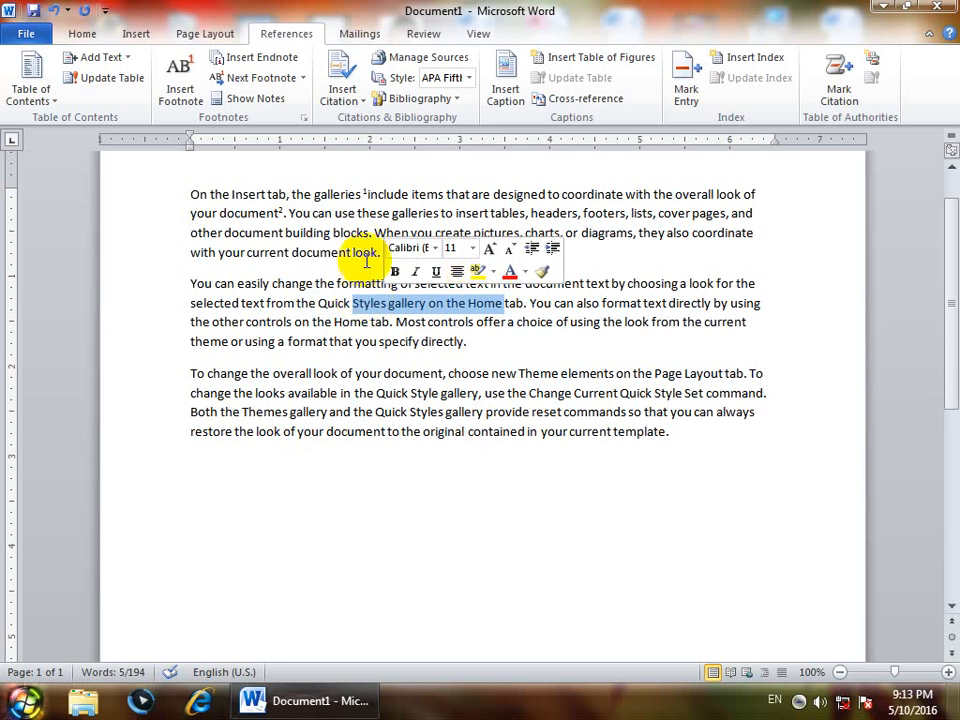
scroll(414, 253, "down", 5)
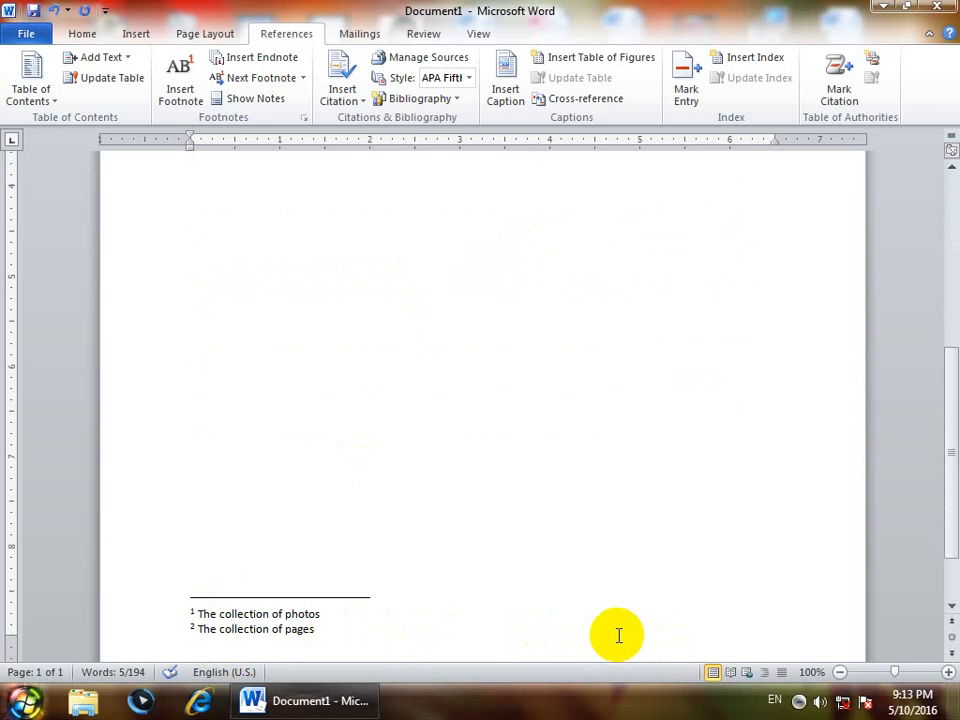
scroll(619, 634, "up", 5)
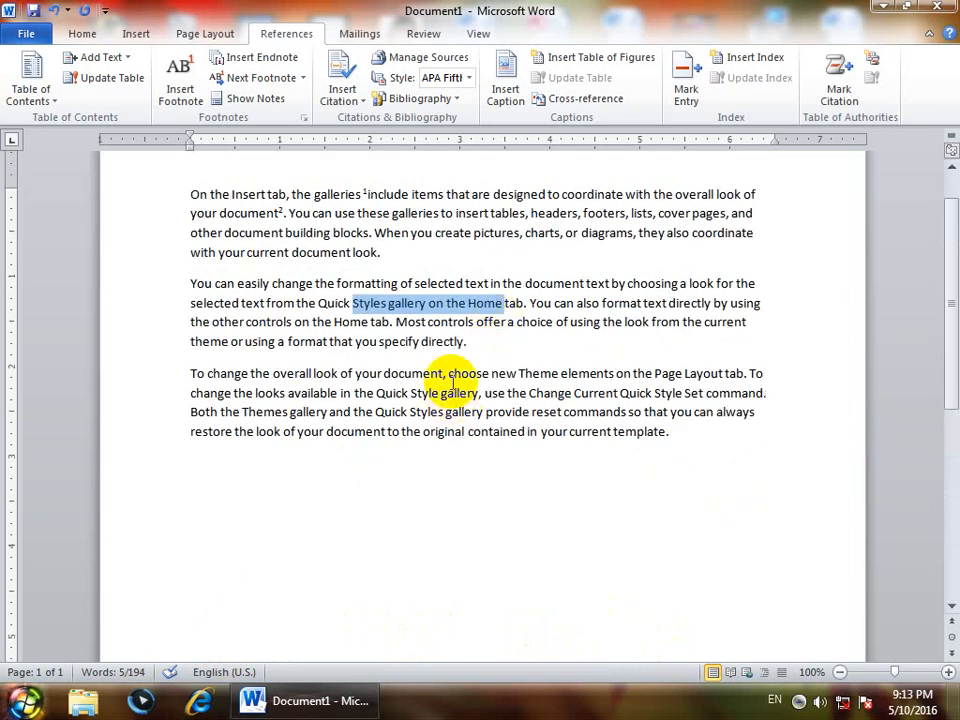
left_click_drag(489, 381, 456, 390)
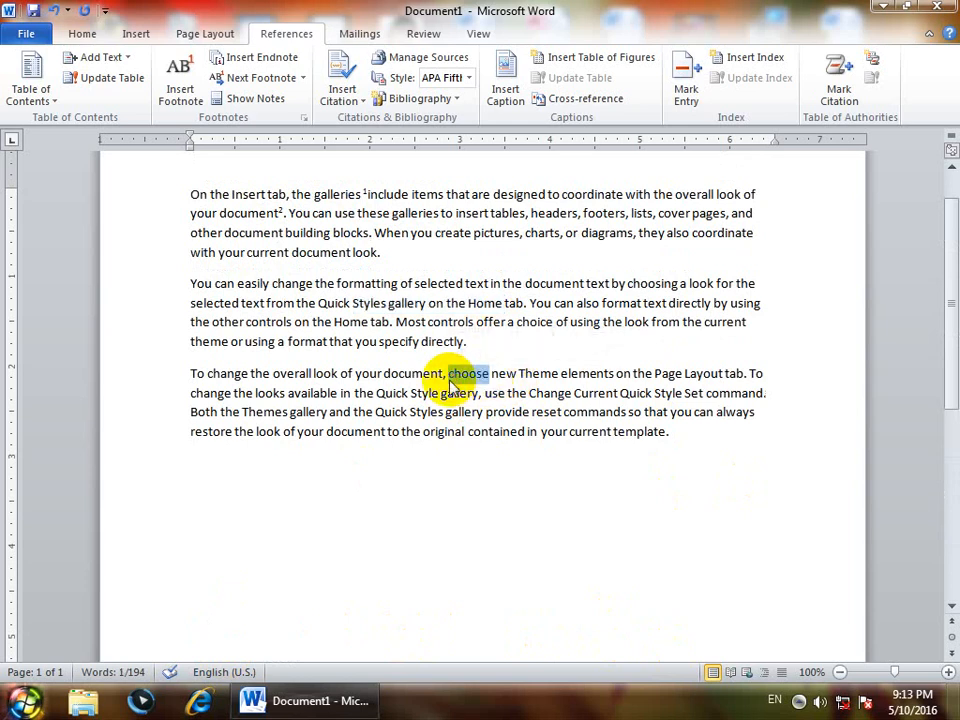
Add footnote 3 after 'choose' with the text 'To select' using Ctrl+Alt+F
key("ctrl+alt+f")
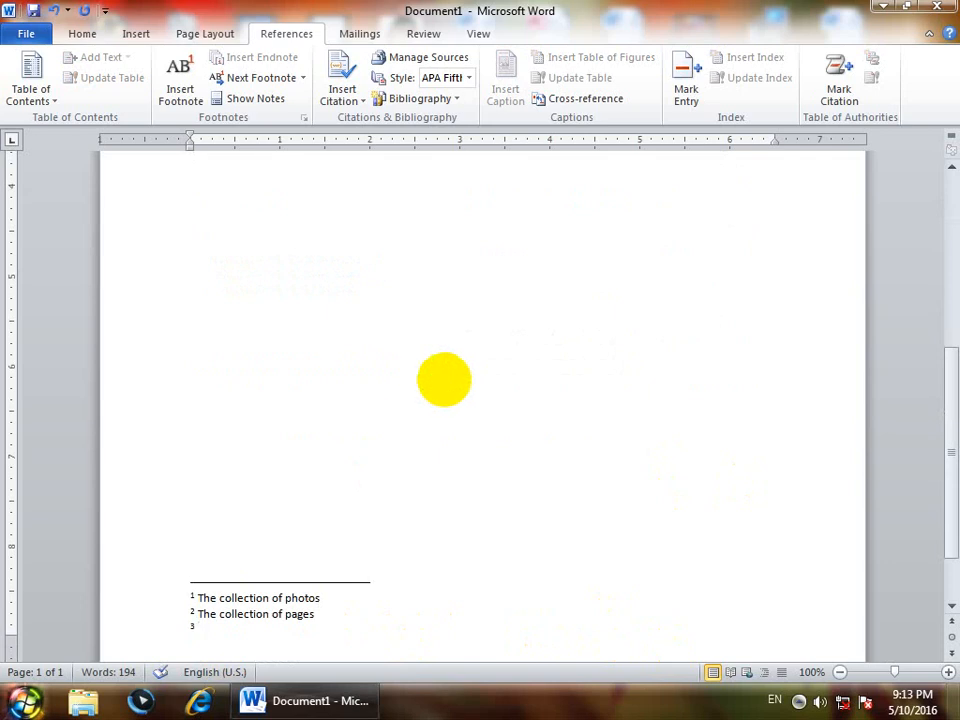
type("to ase")
key("BackSpace")
key("BackSpace")
type("select")
scroll(439, 400, "up", 2)
scroll(437, 406, "down", 2)
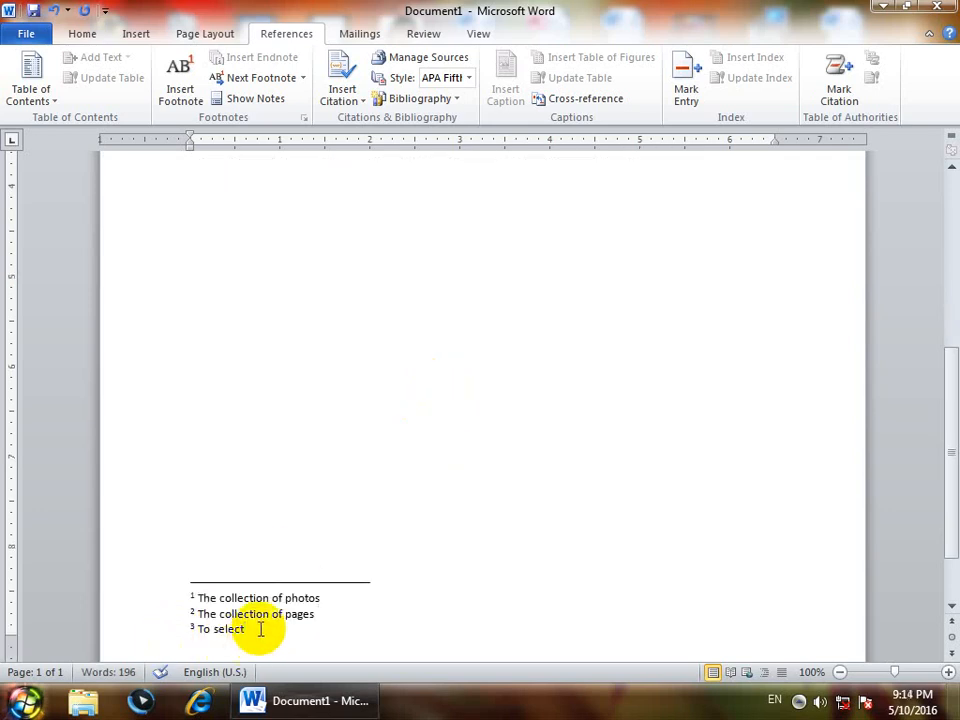
left_click(364, 465)
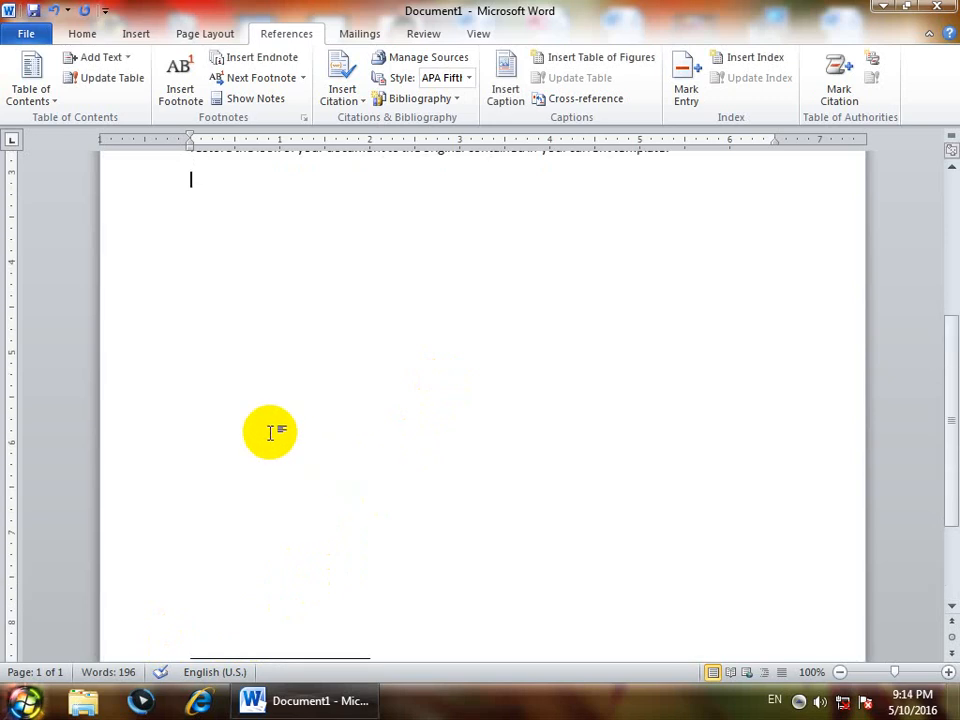
Insert a page break and generate two sample paragraphs with =rand(2) on page 2
key("ctrl+Return")
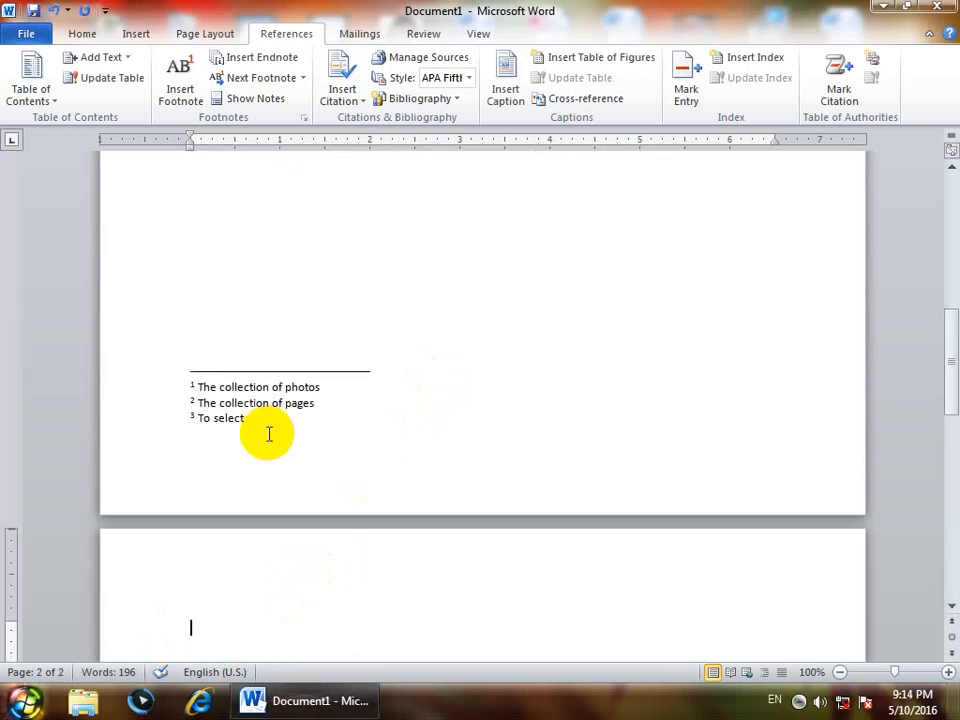
type("=rand(")
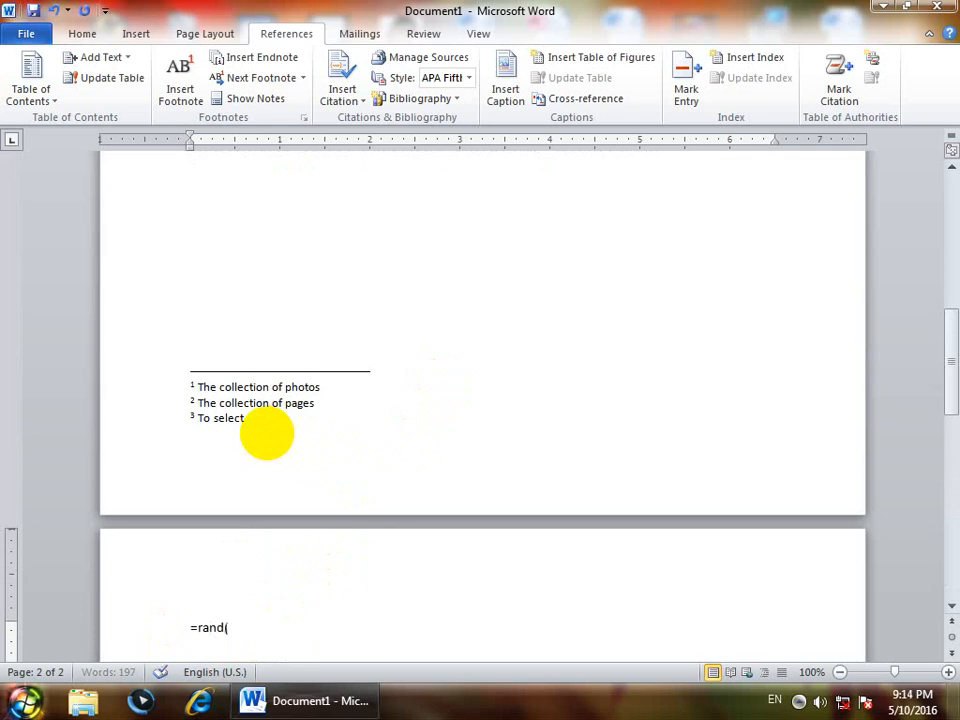
type("2)")
key("Return")
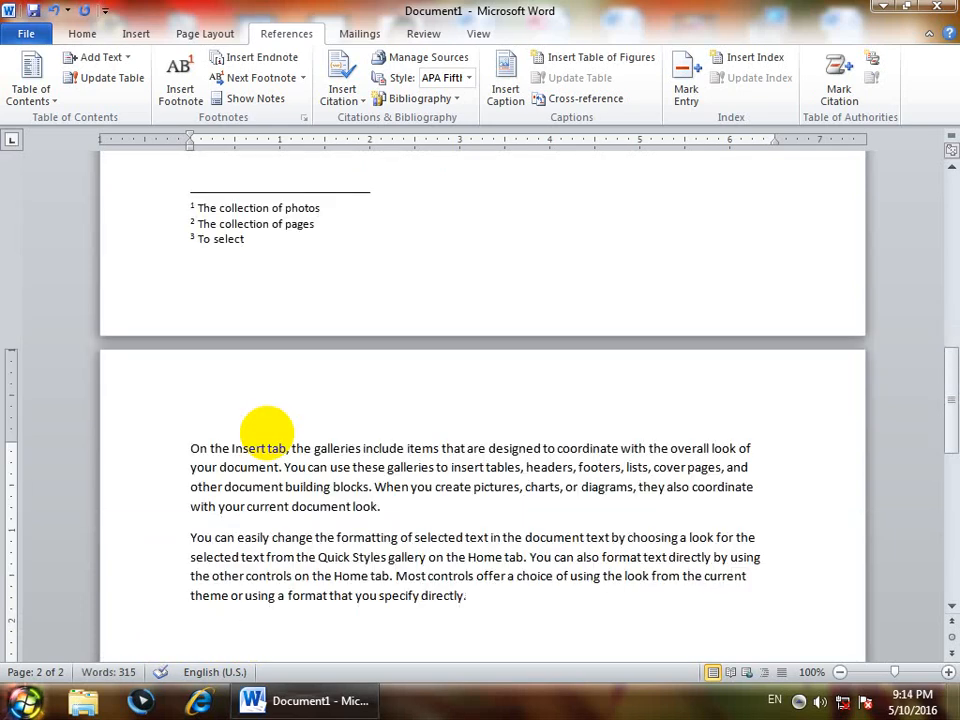
scroll(265, 433, "up", 15)
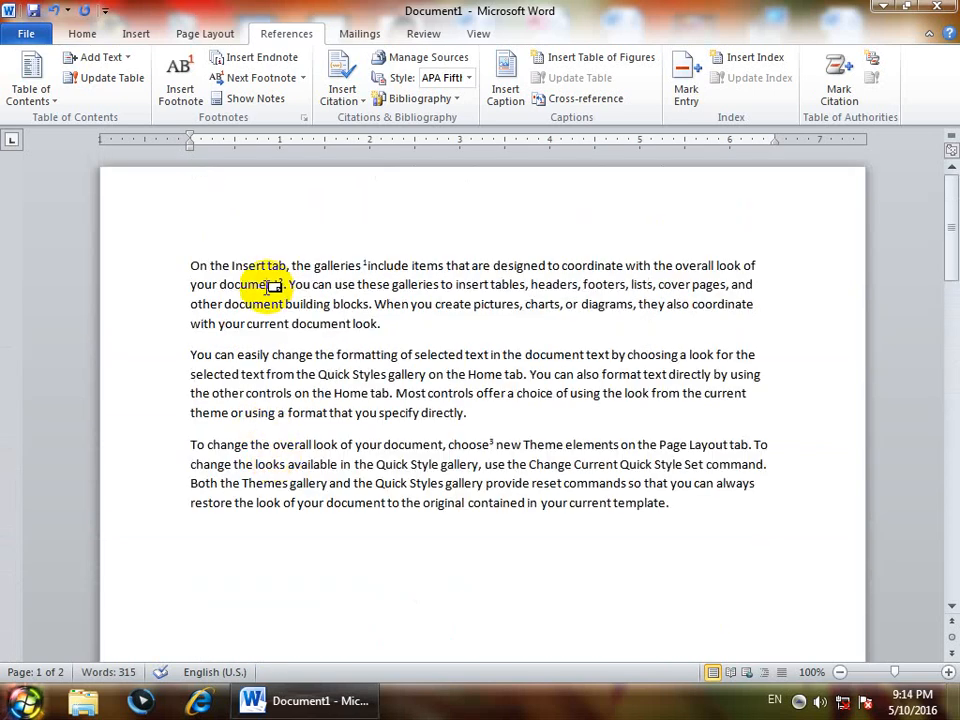
left_click_drag(267, 270, 244, 270)
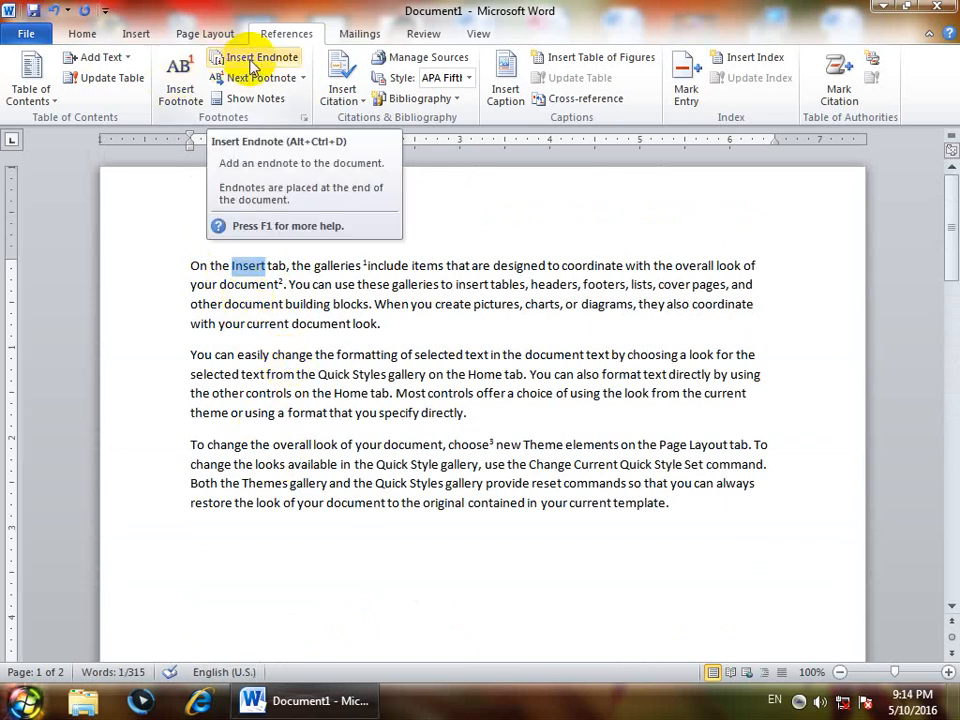
Add endnote i after 'Insert' reading 'To increase something'
mouse_move(948, 242)
left_mouse_down()
mouse_move(953, 338)
mouse_move(950, 220)
left_mouse_up()
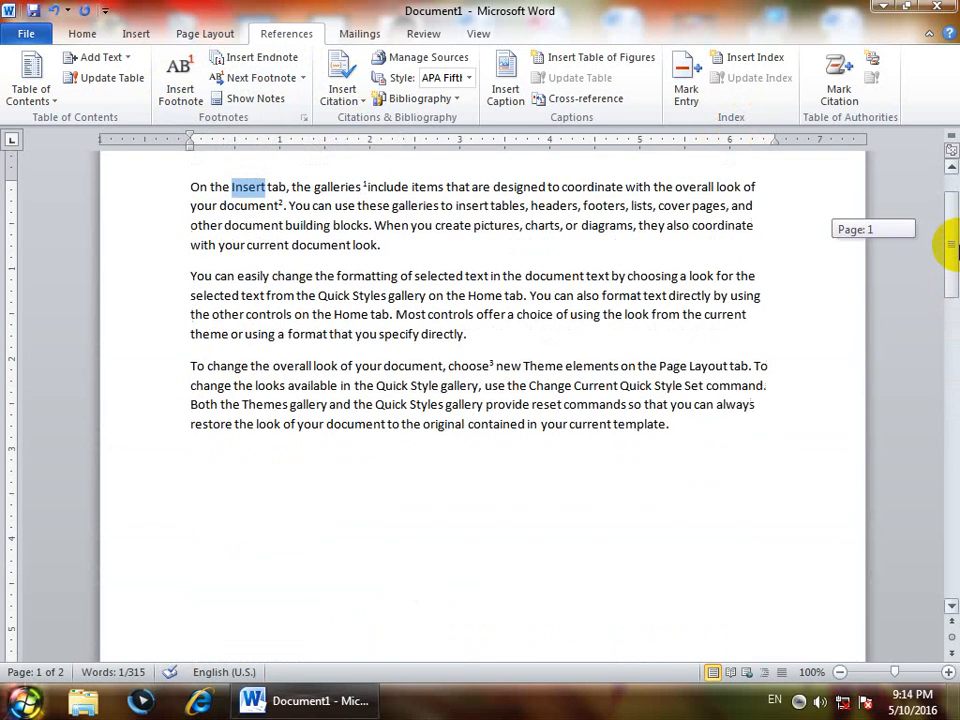
left_click(258, 62)
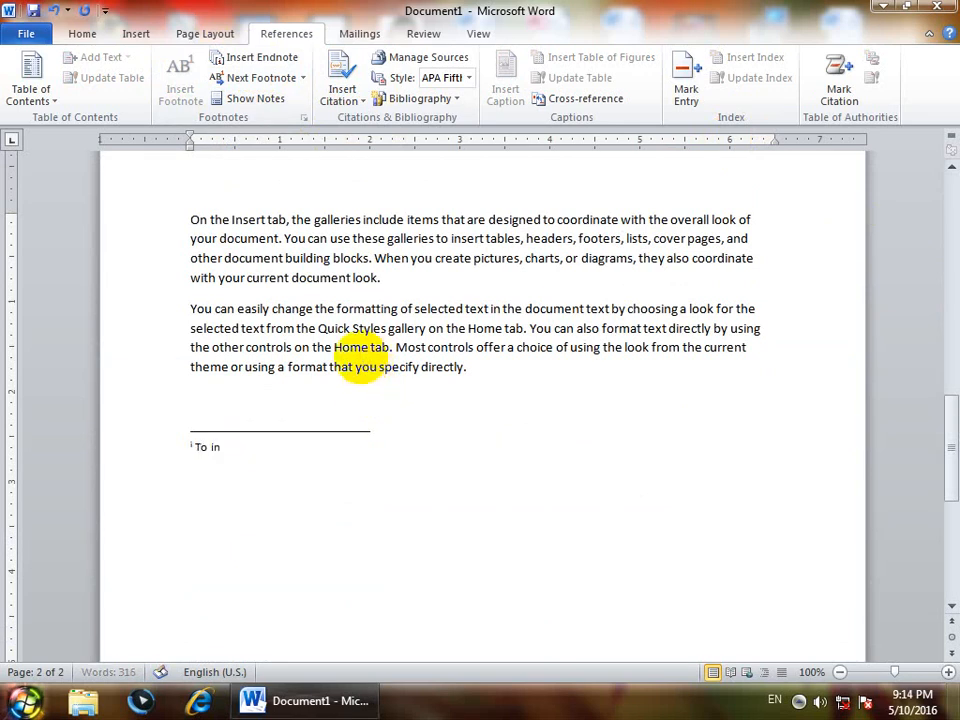
type("To incres")
key("BackSpace")
key("BackSpace")
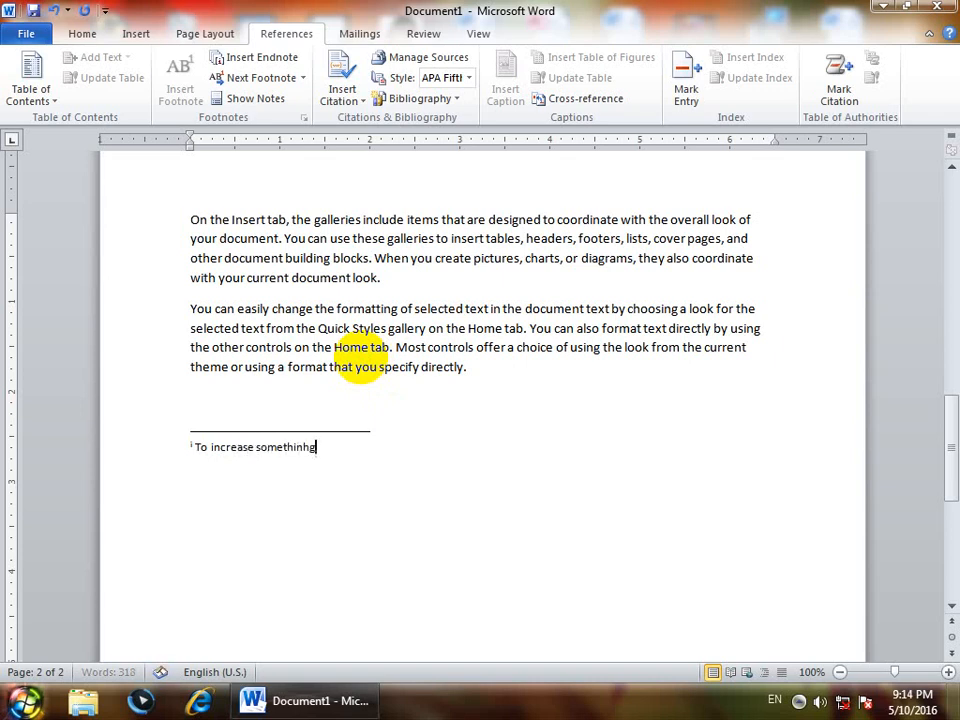
key("BackSpace")
scroll(321, 467, "up", 3)
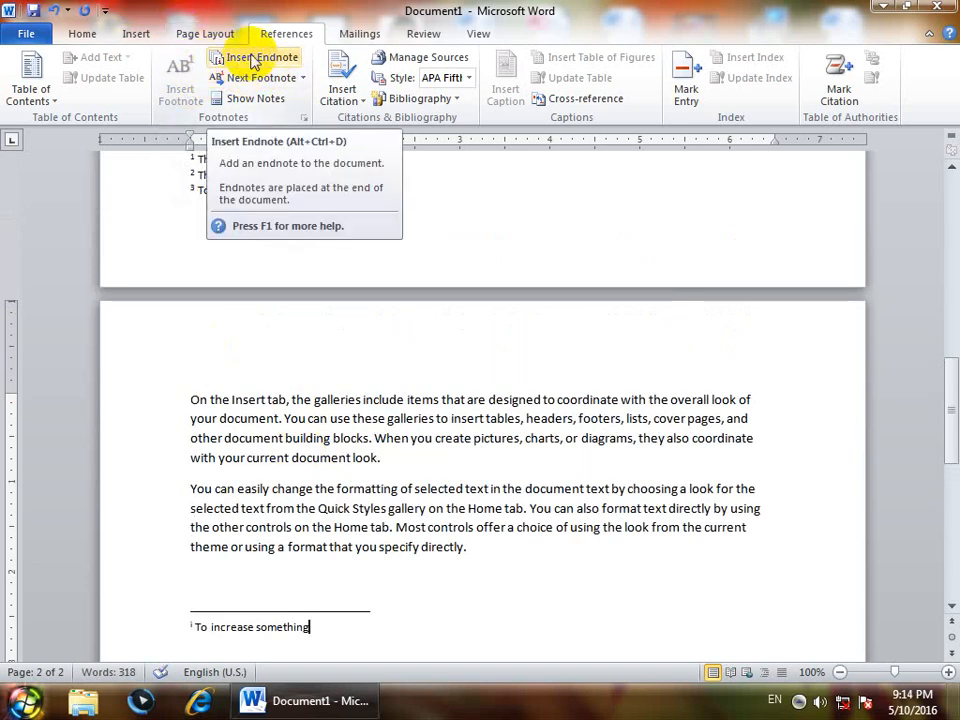
scroll(326, 319, "up", 10)
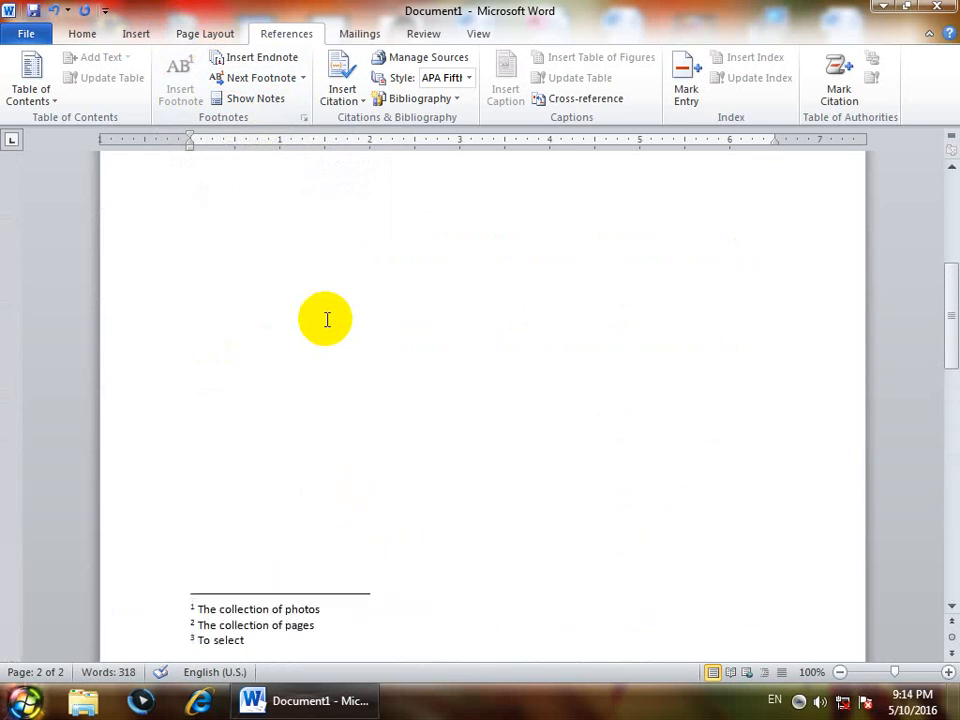
scroll(322, 318, "up", 3)
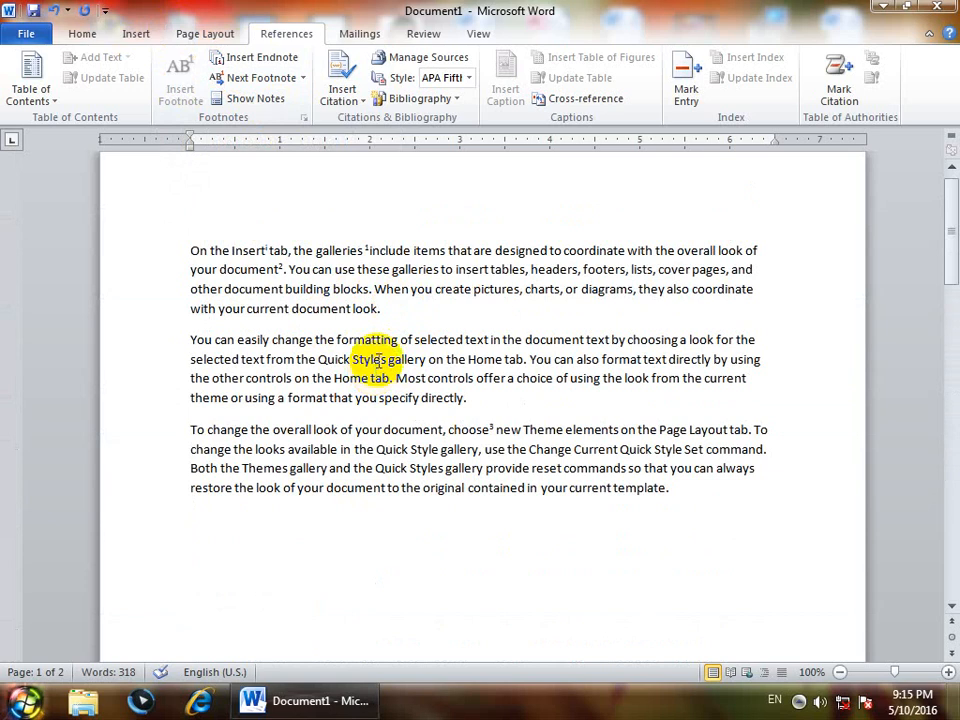
Add endnote ii after 'format' in the second paragraph, reading 'To colors'
double_click(604, 362)
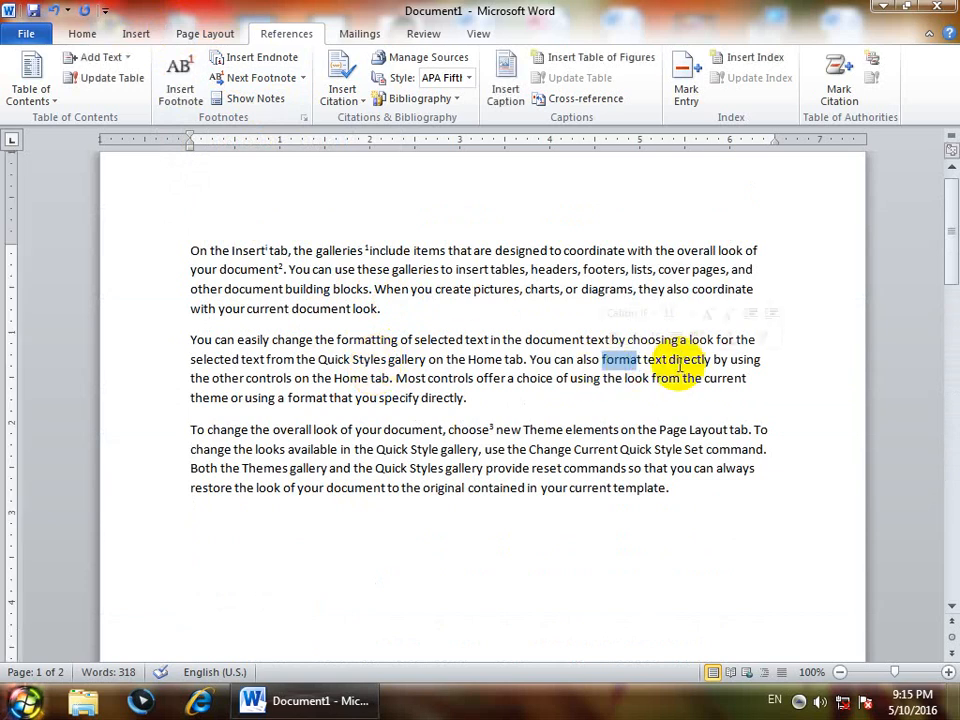
left_click(636, 360)
double_click(636, 360)
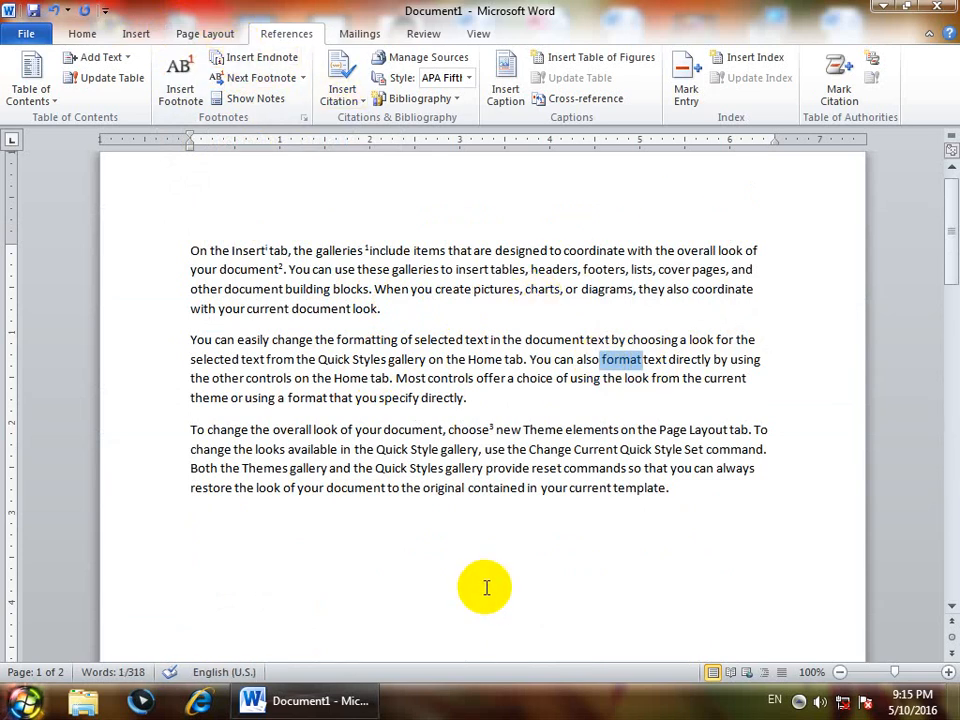
key("ctrl+alt+d")
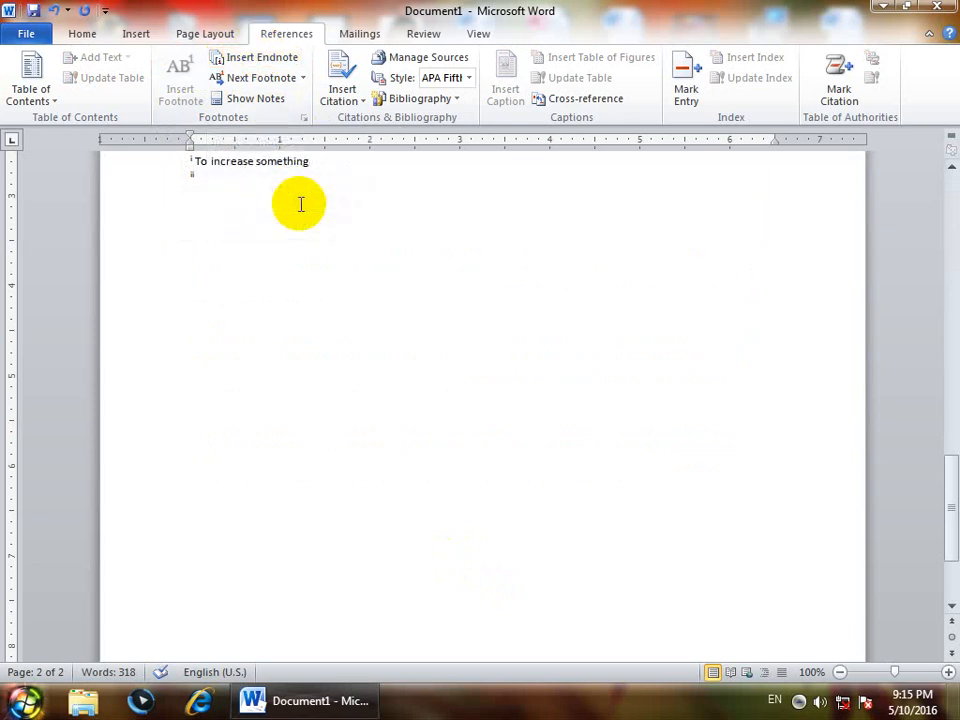
type("To colors")
scroll(298, 203, "up", 15)
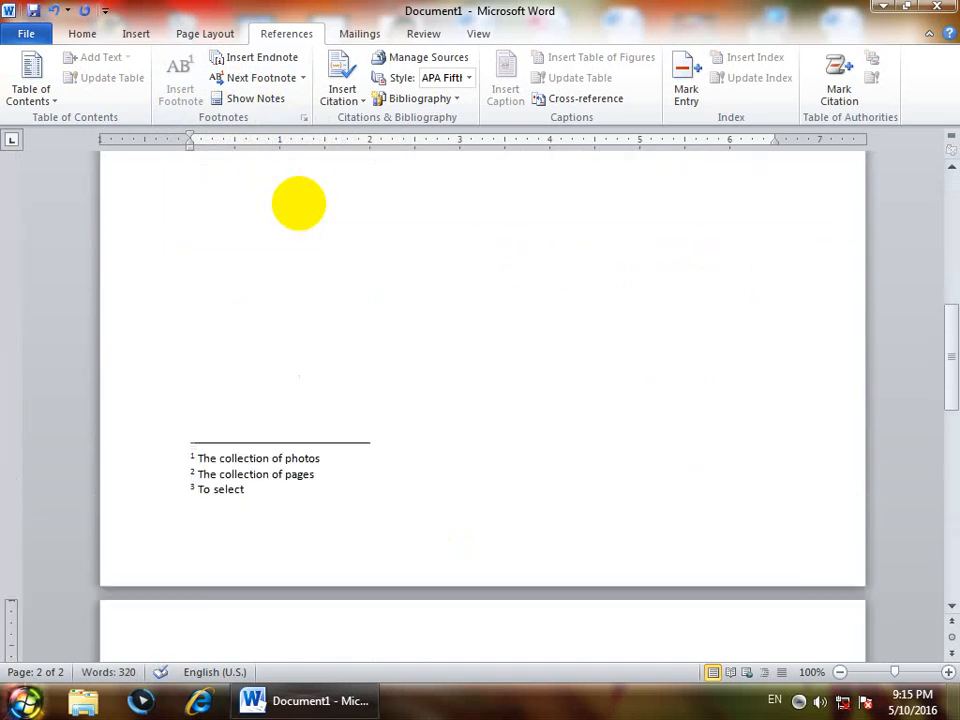
scroll(298, 203, "up", 4)
left_click(191, 265)
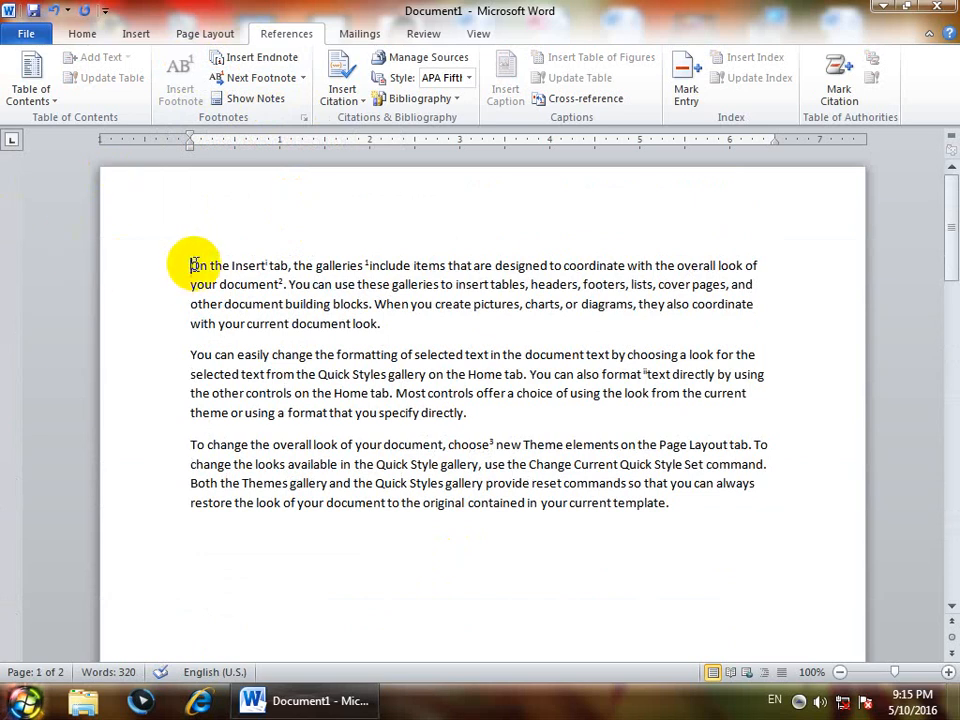
Step through the footnote references with Next Footnote, then back with Previous Footnote
left_click(303, 78)
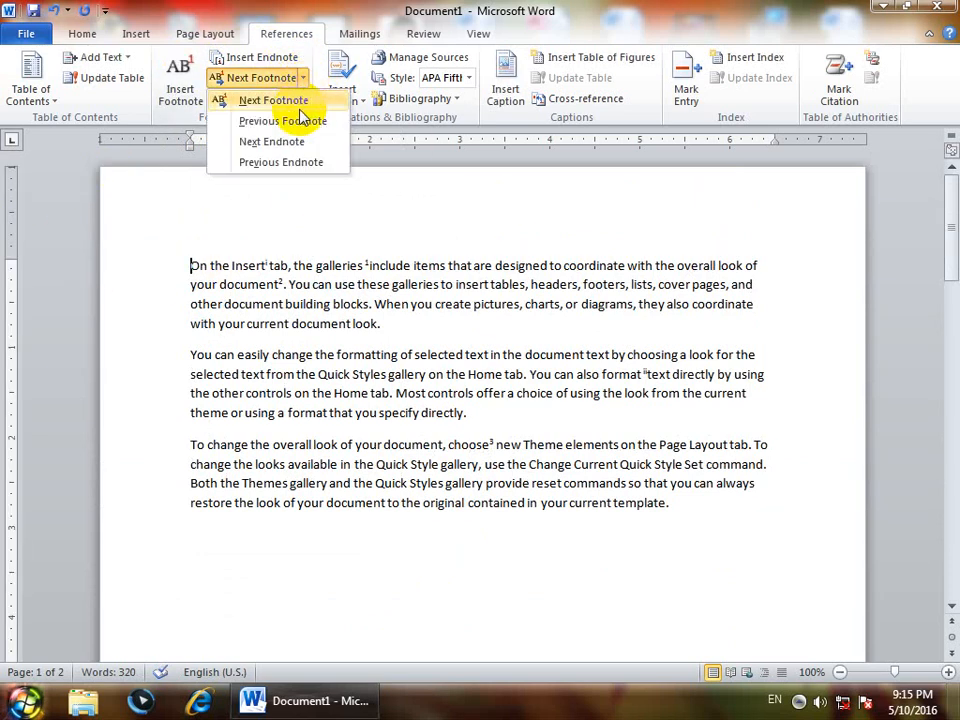
left_click(300, 101)
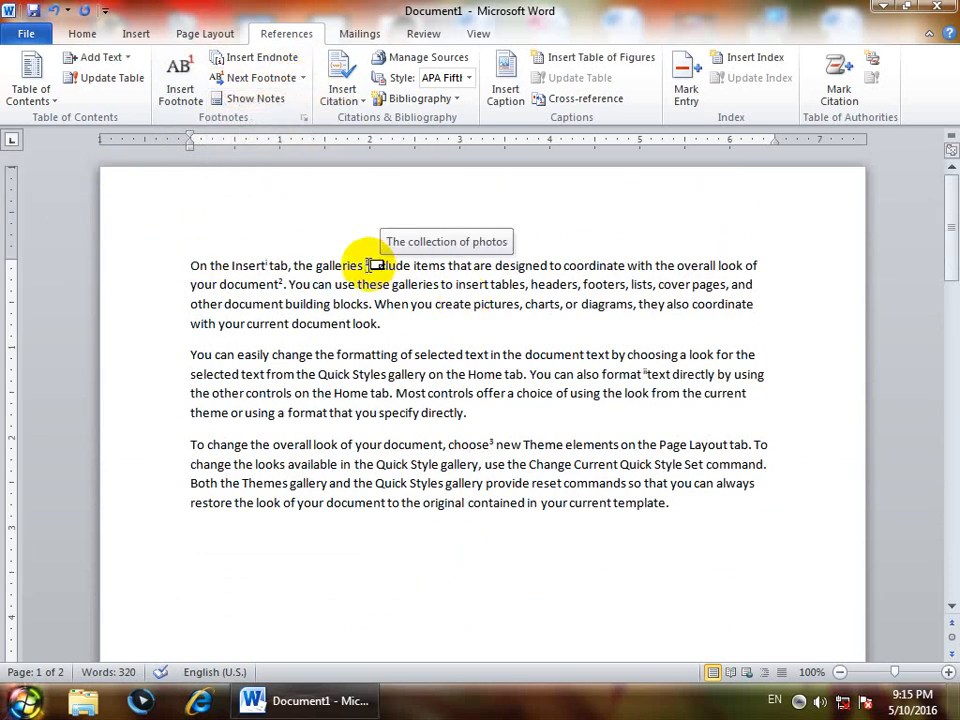
left_click(303, 78)
left_click(293, 99)
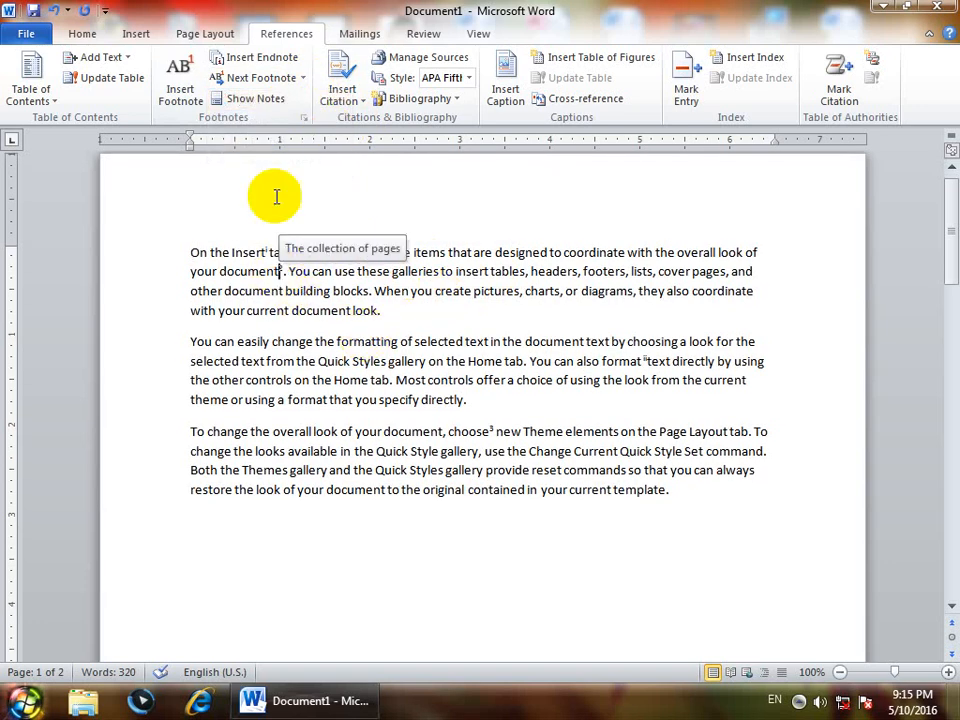
left_click(303, 78)
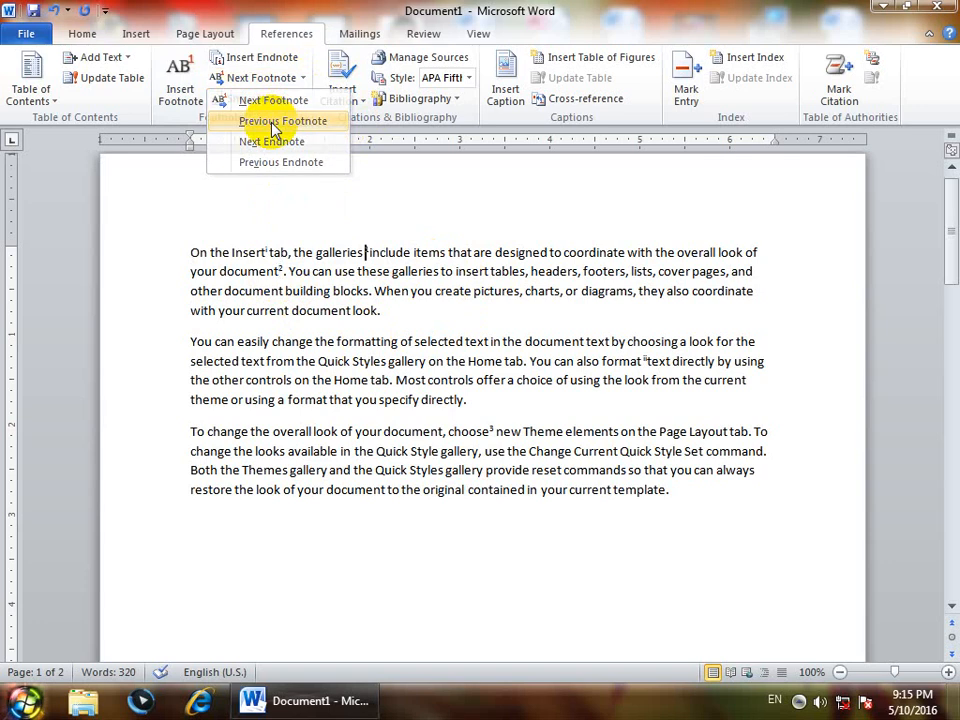
left_click(276, 123)
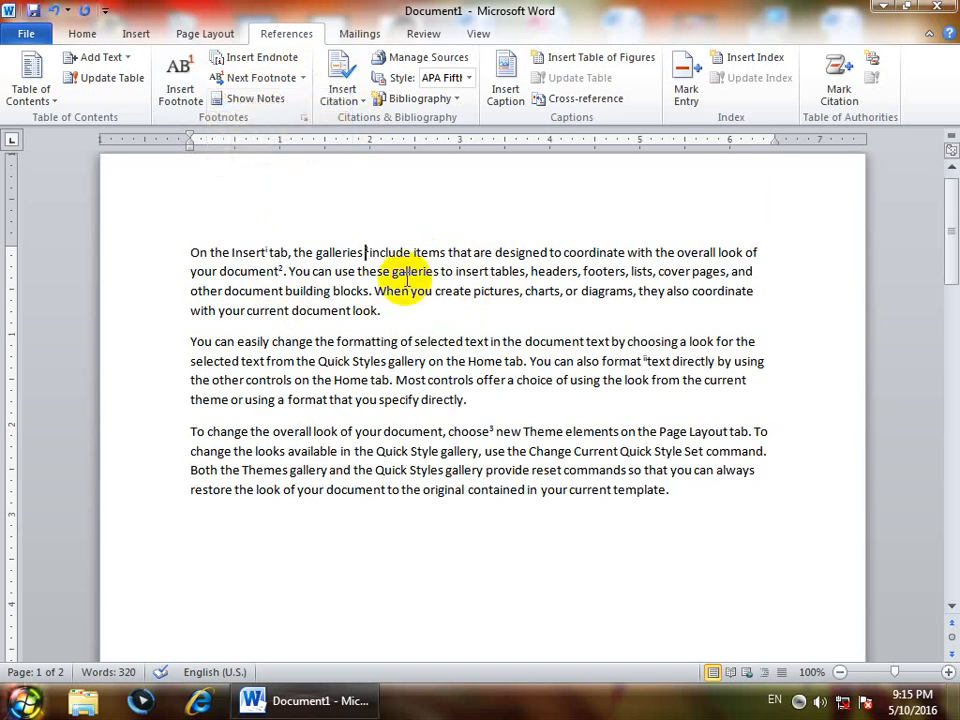
Jump forward through the endnote references, then back to the previous endnote
left_click(303, 78)
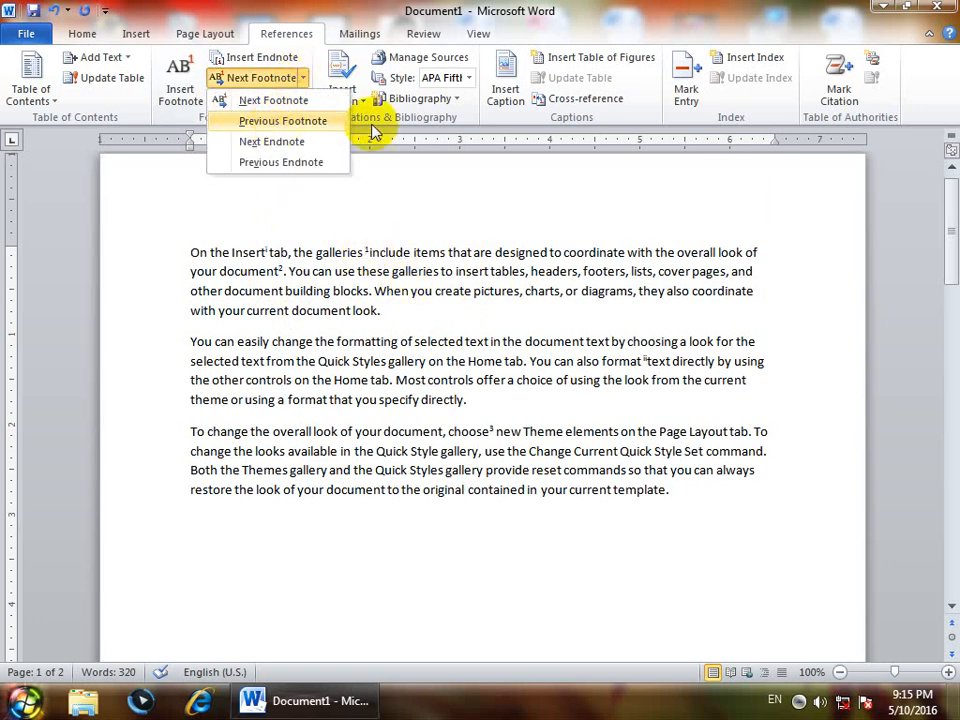
left_click(285, 143)
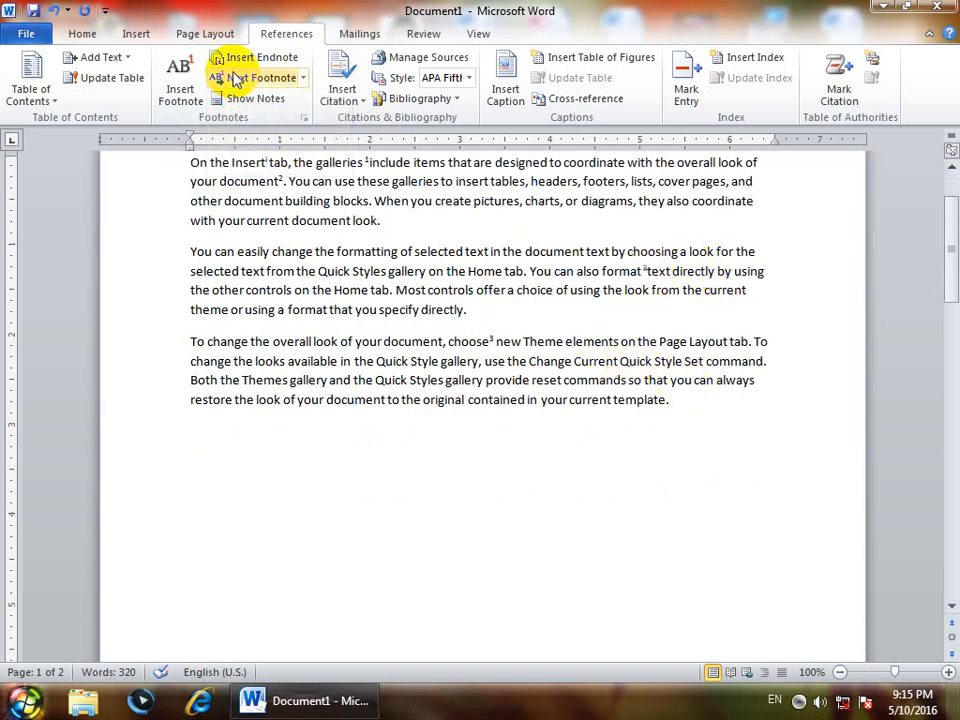
left_click(303, 78)
left_click(286, 143)
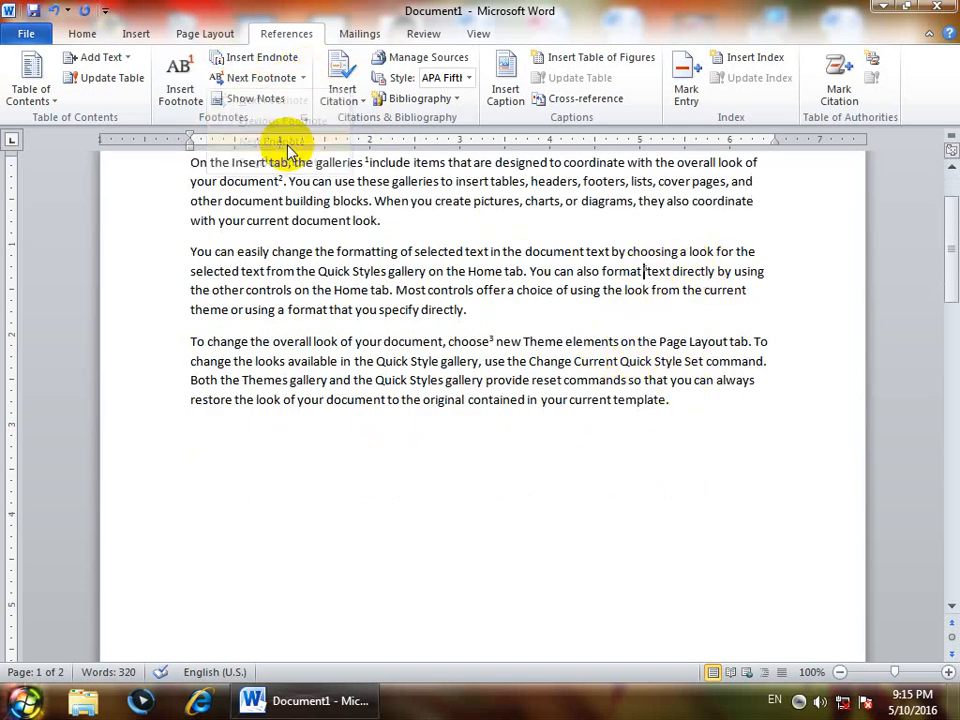
left_click(303, 78)
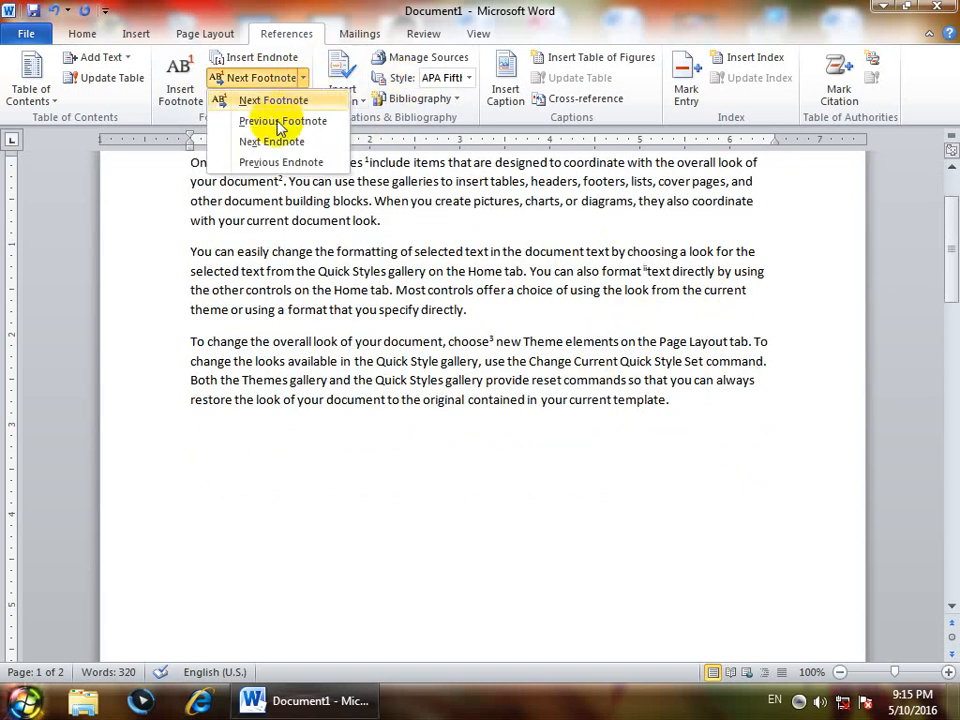
left_click(278, 162)
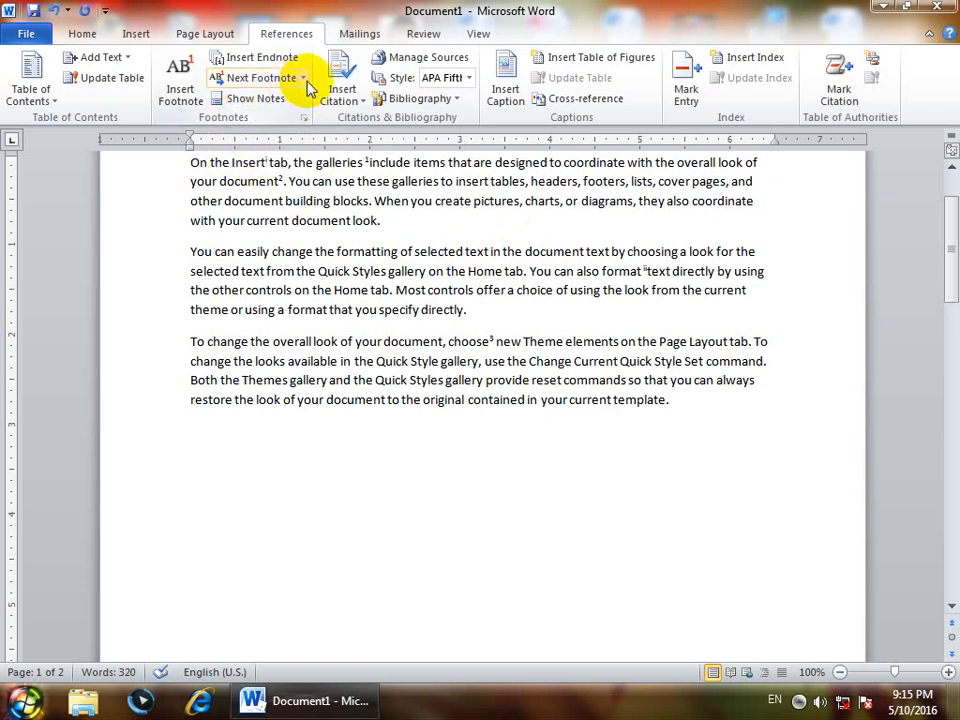
scroll(310, 190, "up", 2)
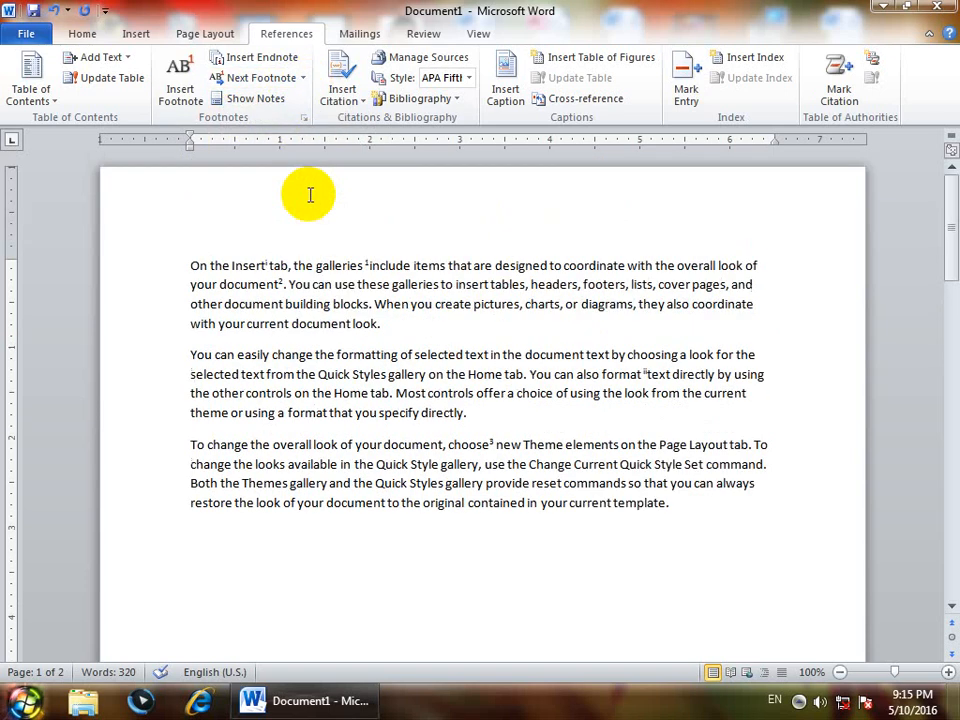
left_click(187, 262)
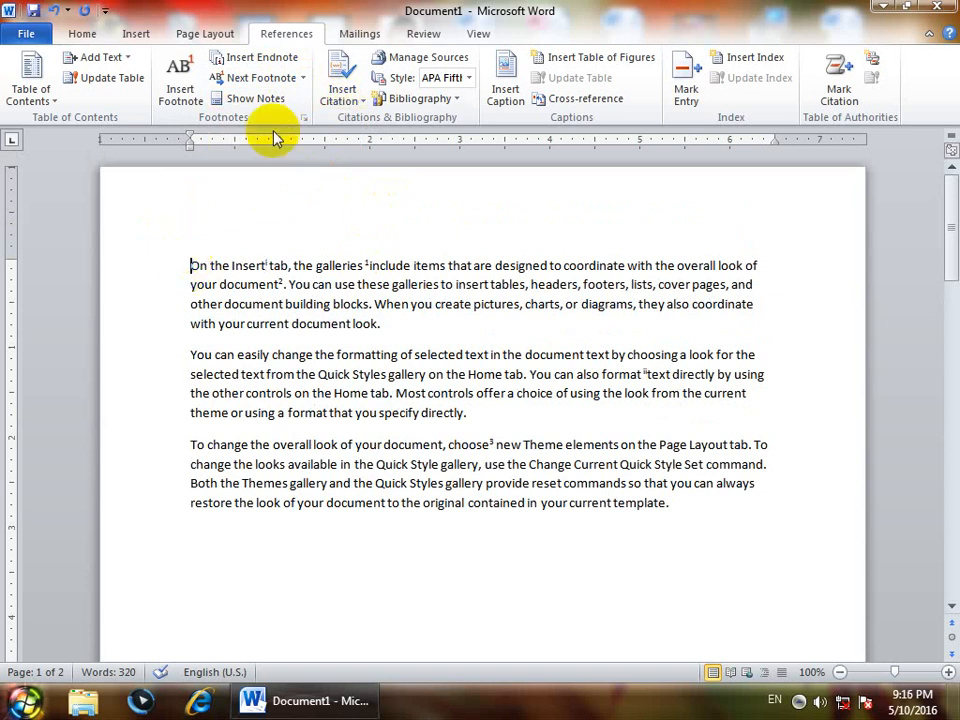
left_click(250, 100)
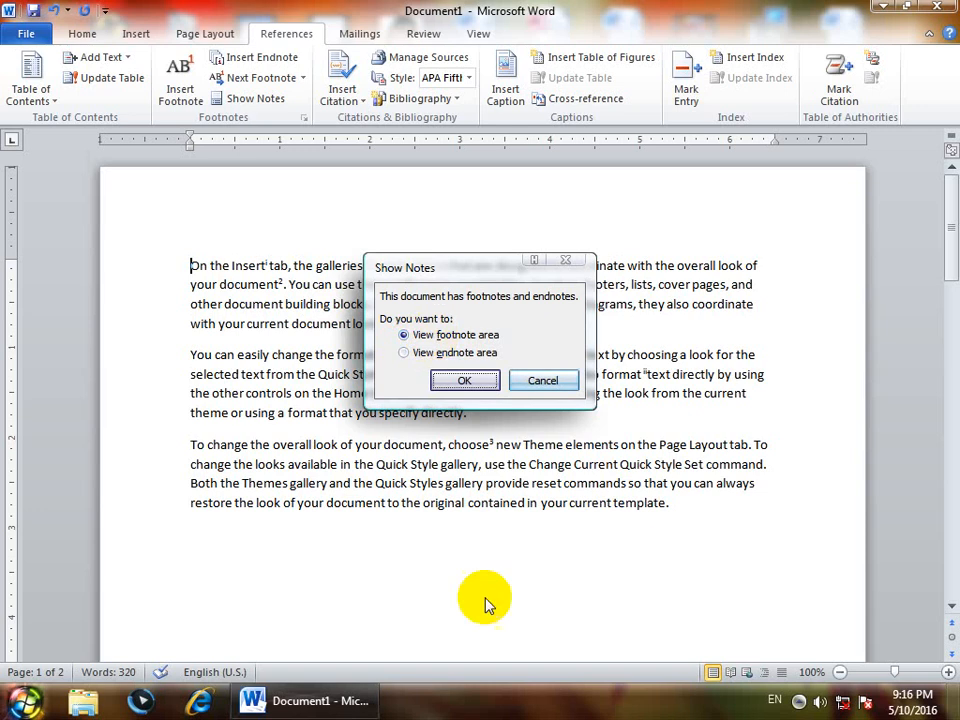
left_click(466, 381)
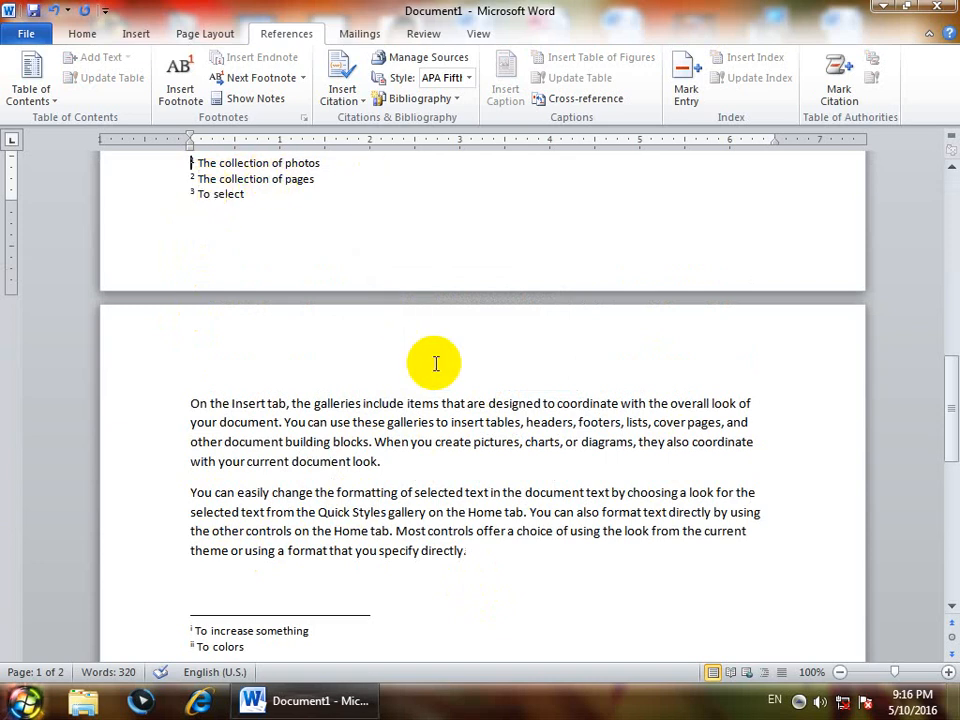
scroll(436, 363, "up", 10)
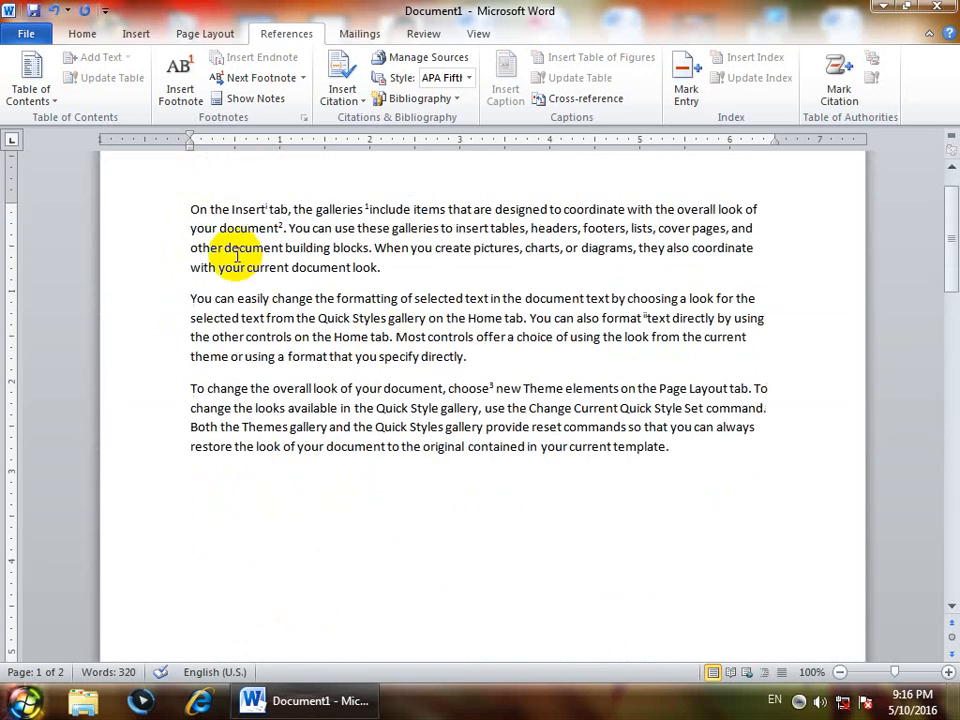
left_click(253, 98)
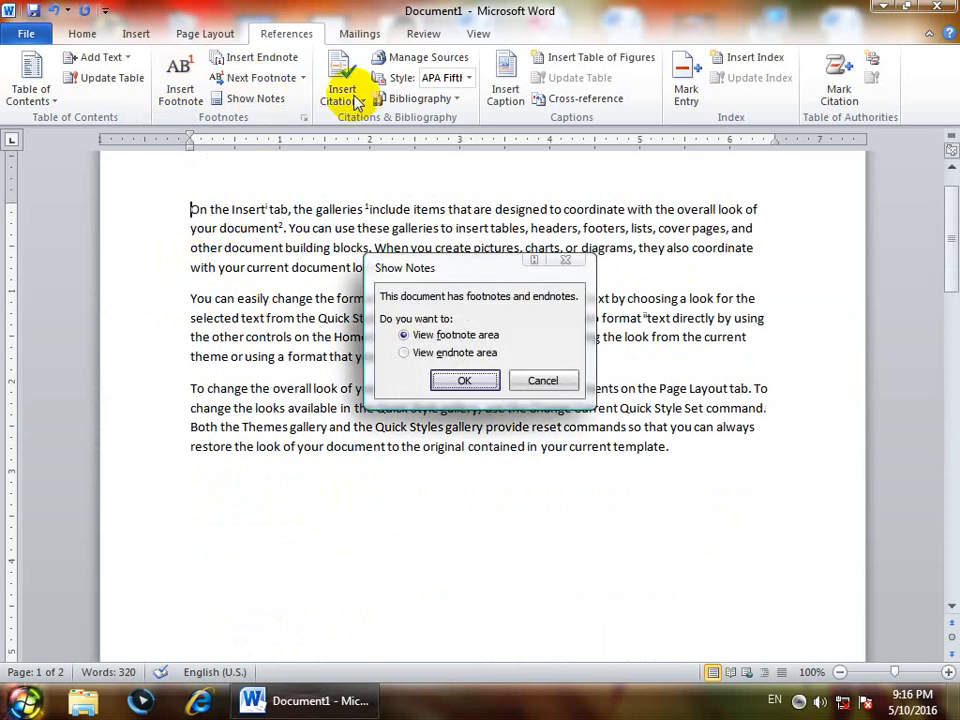
left_click(404, 352)
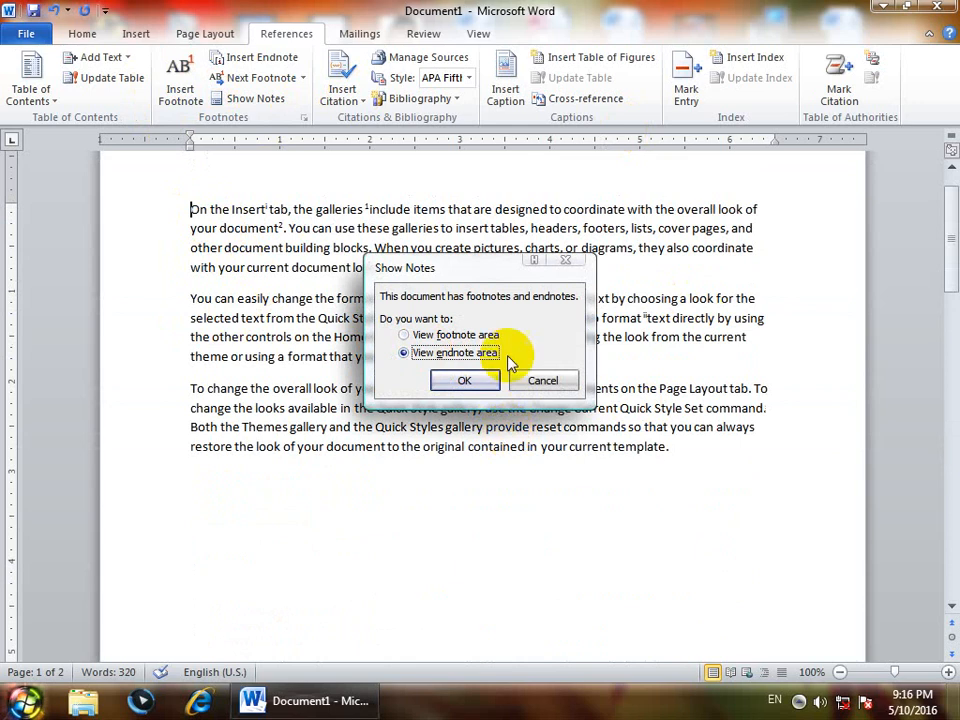
left_click(440, 380)
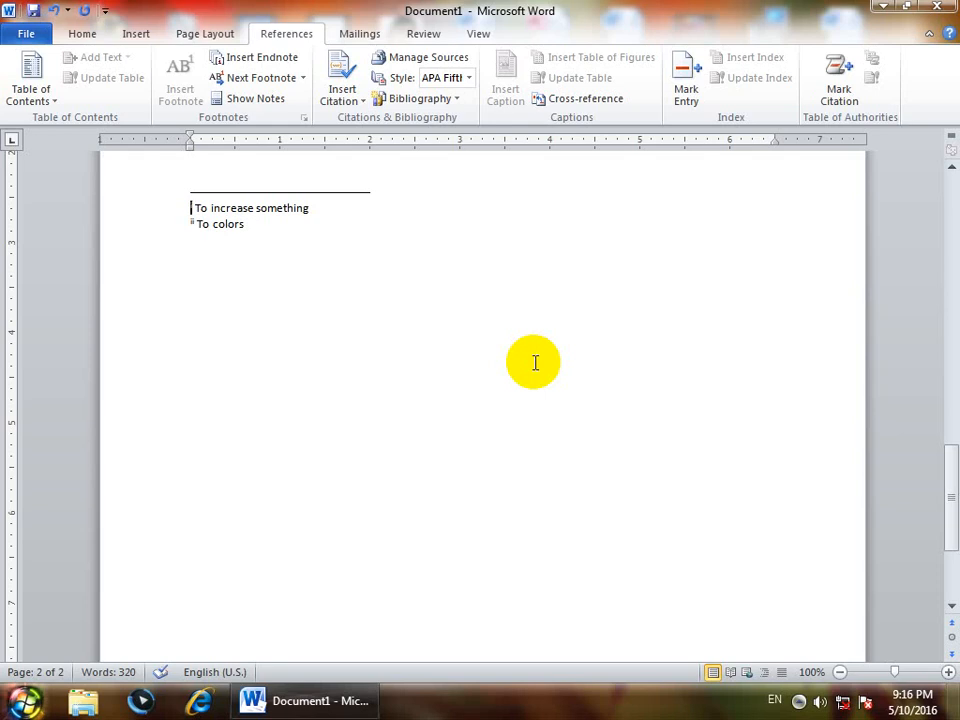
scroll(535, 362, "up", 10)
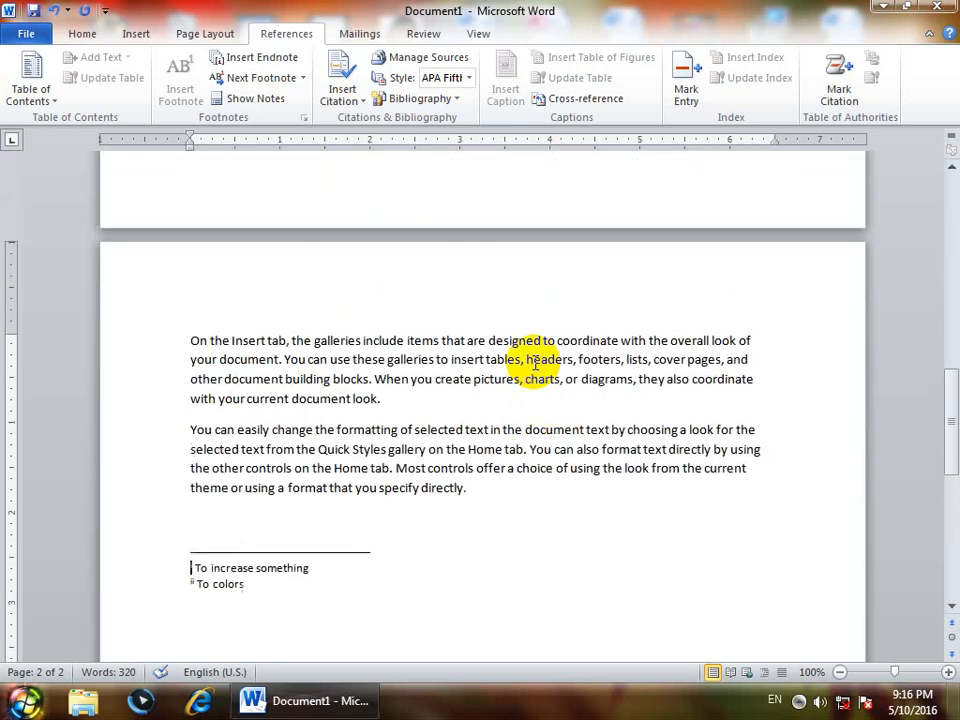
scroll(535, 362, "up", 6)
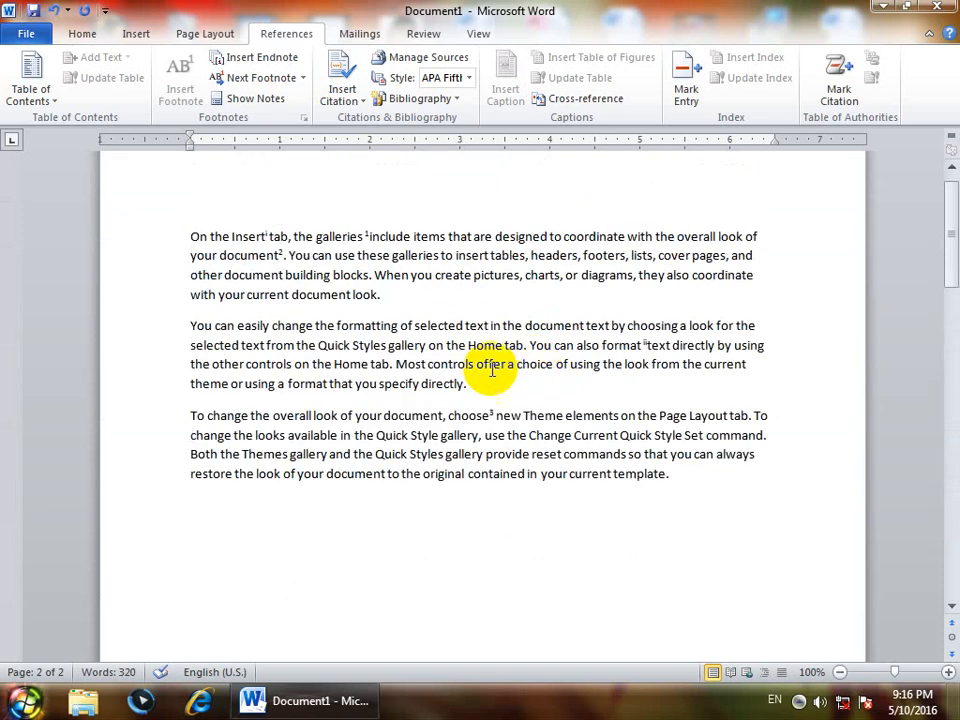
left_click(189, 237)
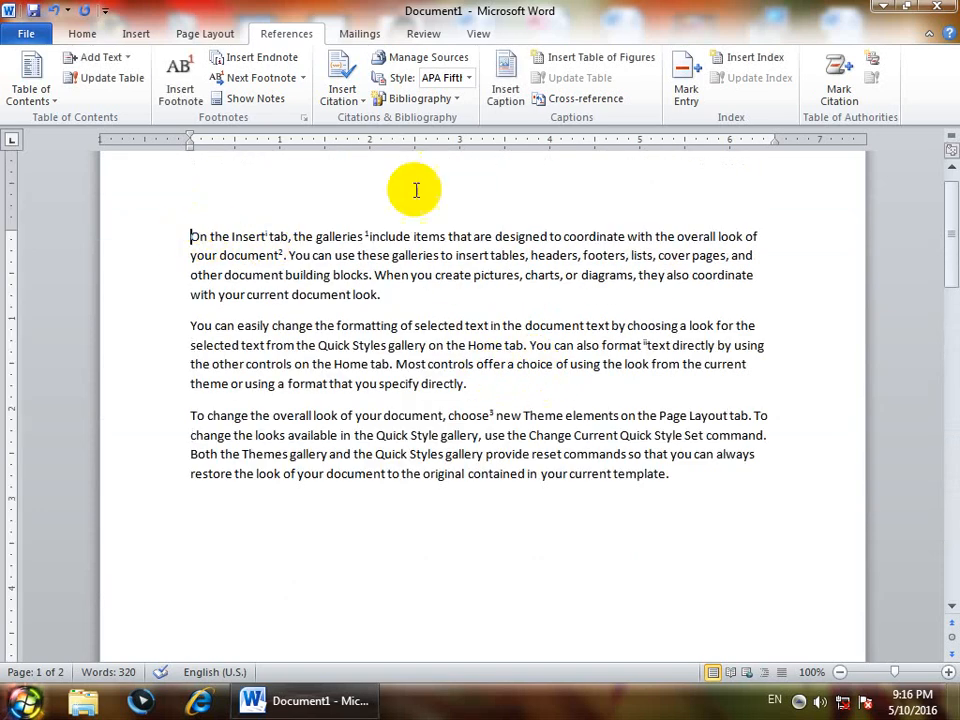
Try setting footnotes to Below text, apply it, then undo the change
left_click(303, 118)
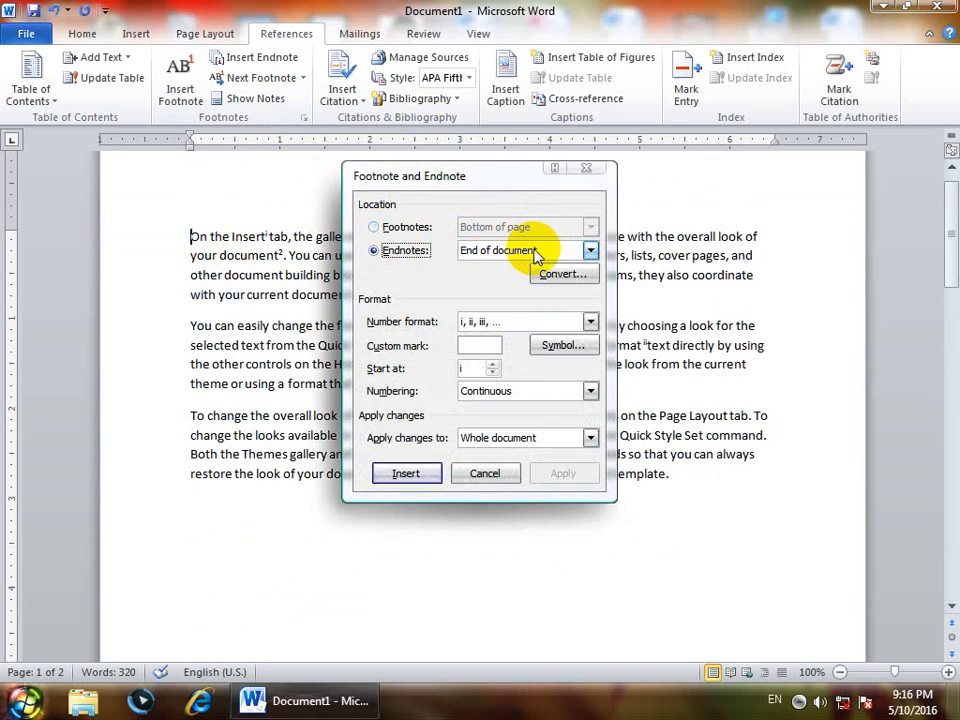
left_click(400, 227)
left_click(508, 230)
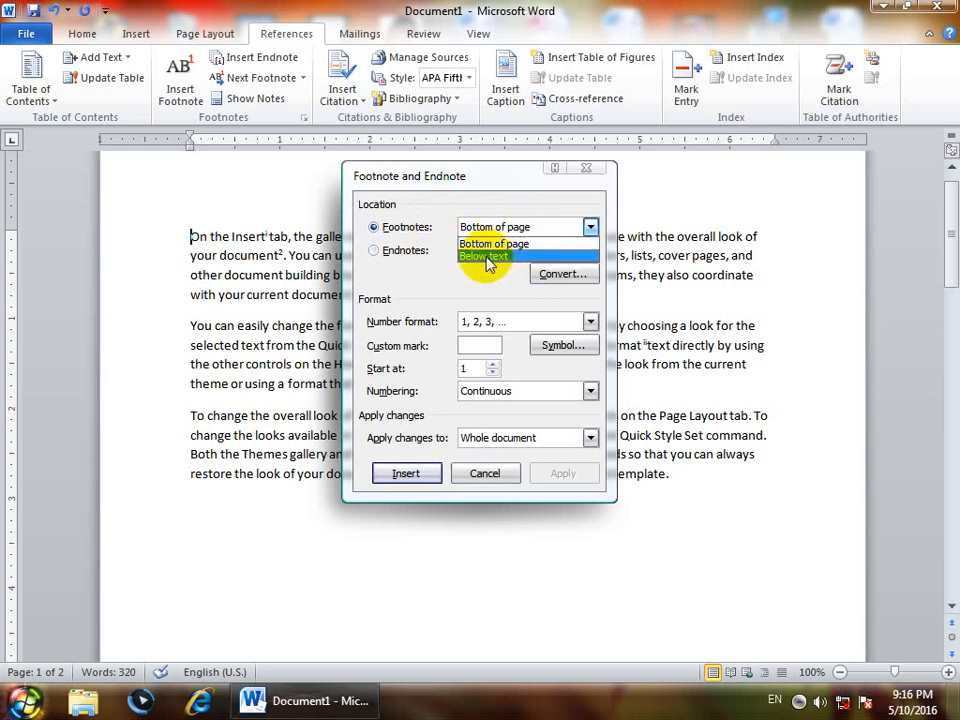
left_click(507, 257)
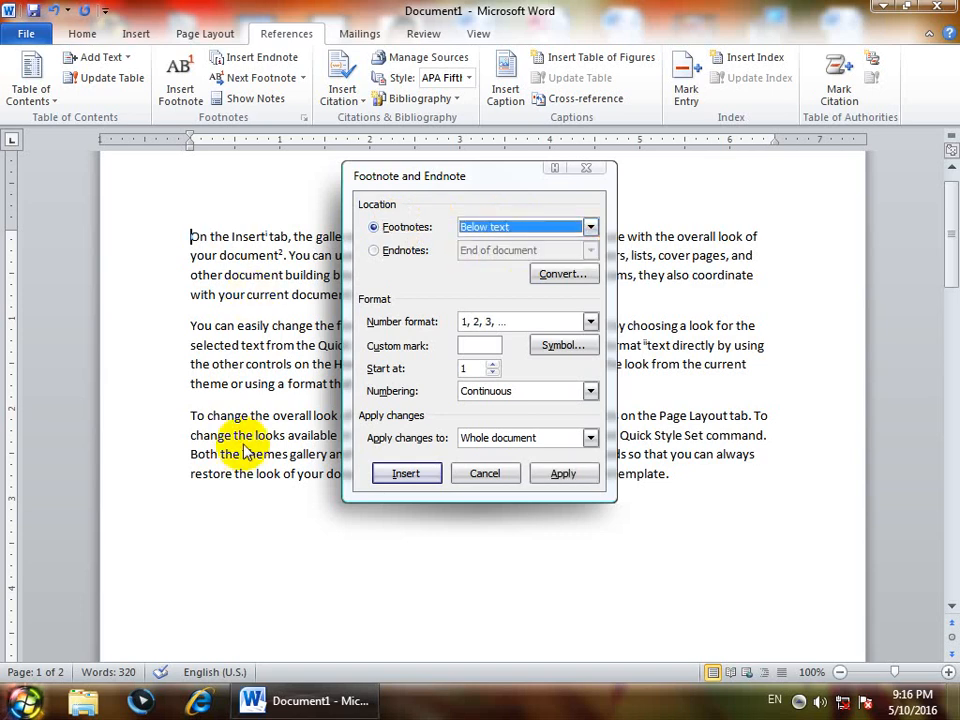
left_click(555, 475)
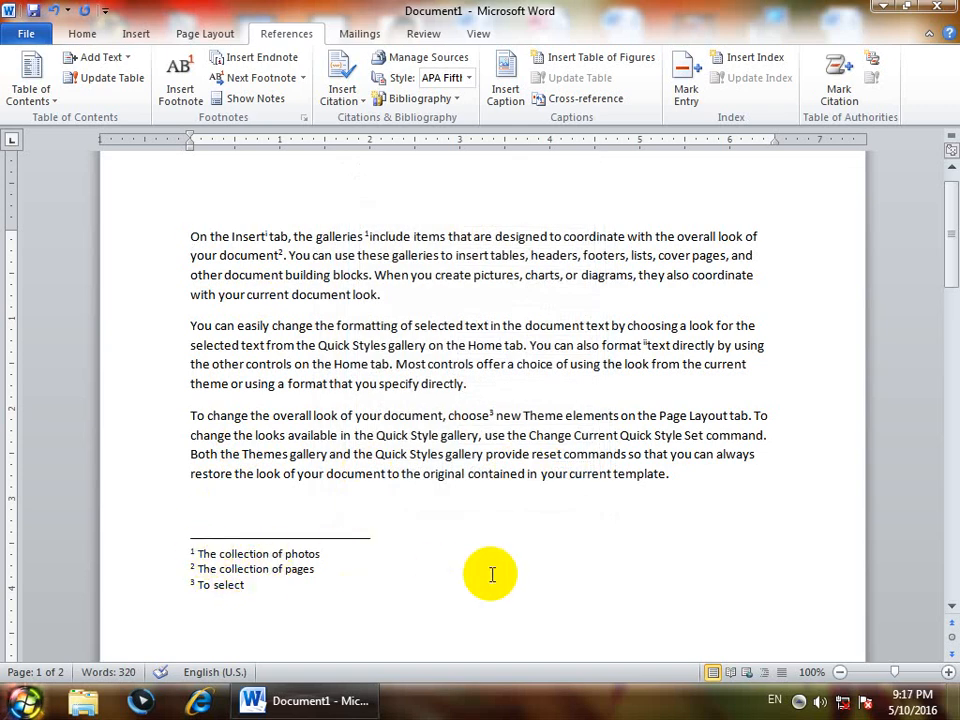
key("ctrl+z")
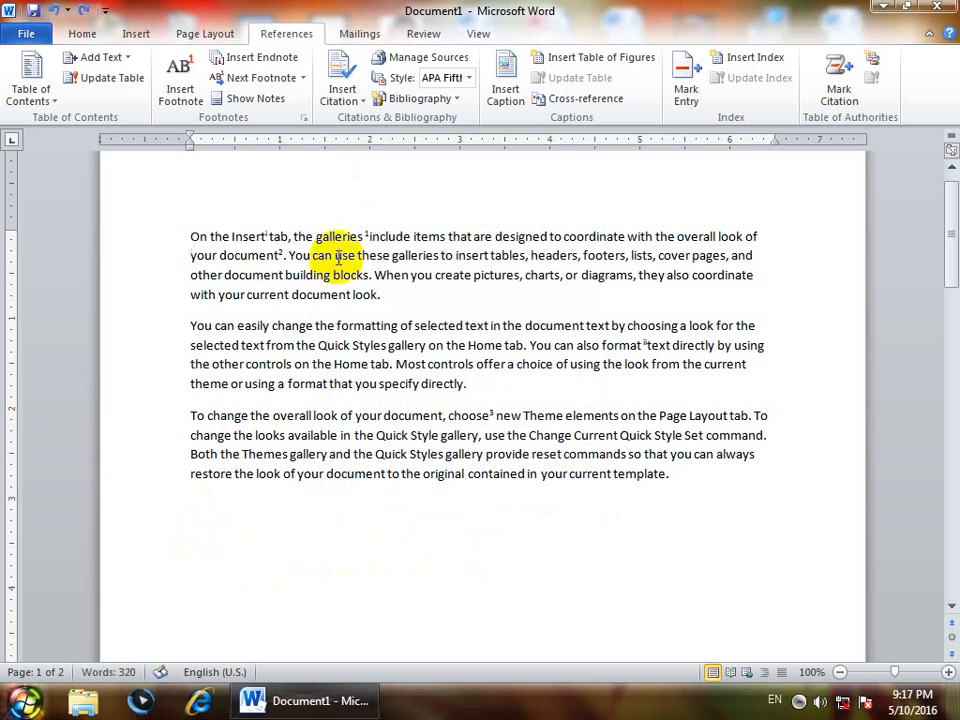
Set endnote placement to End of section and apply it to the document
left_click(304, 118)
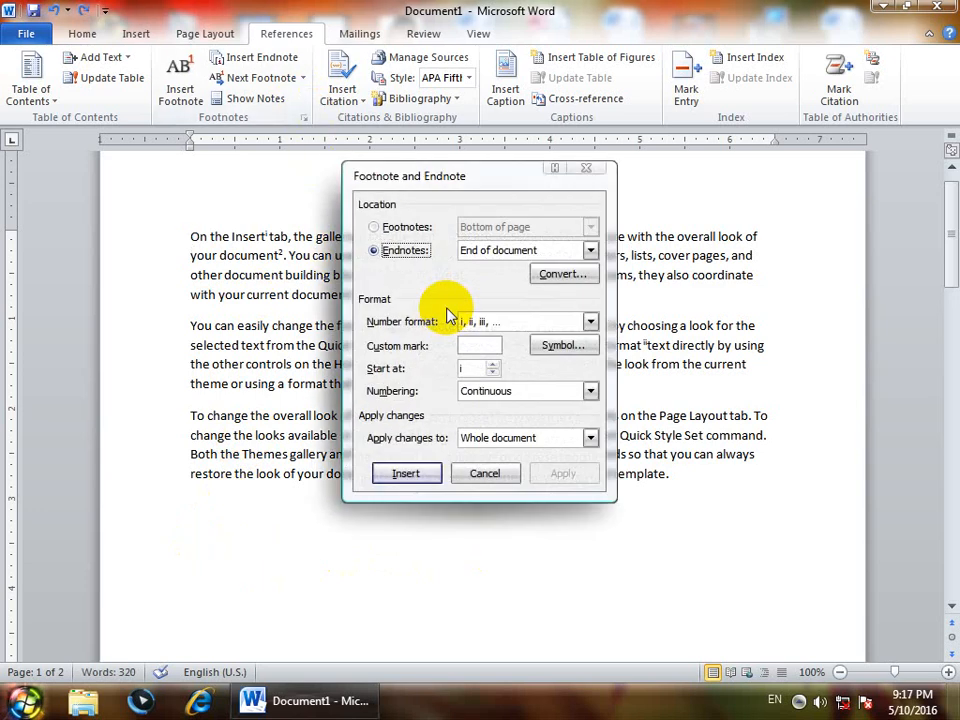
left_click(545, 251)
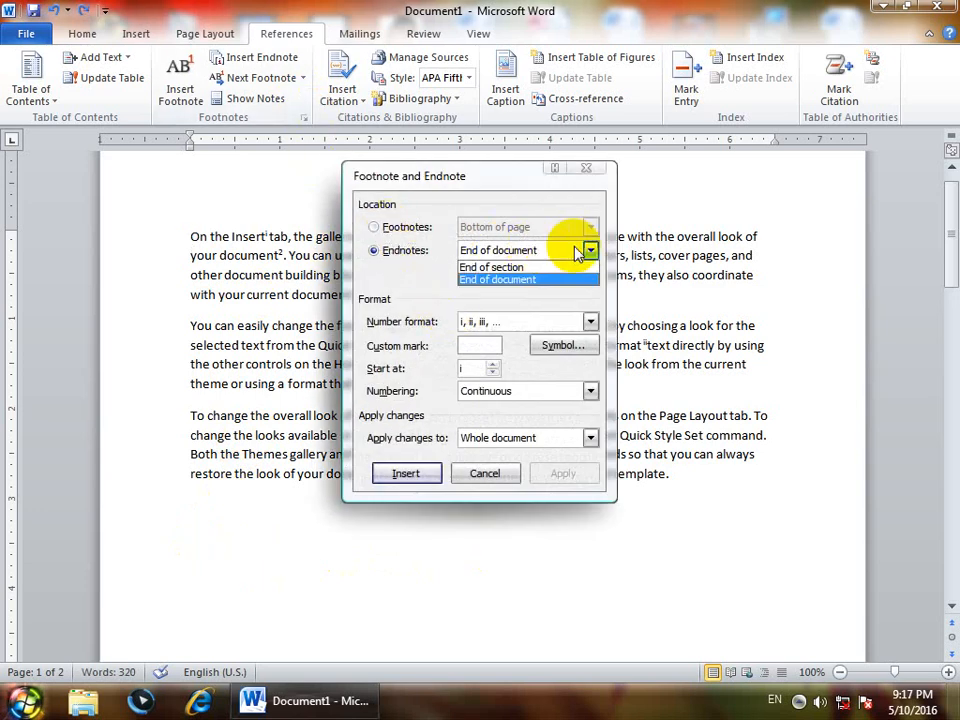
left_click(489, 266)
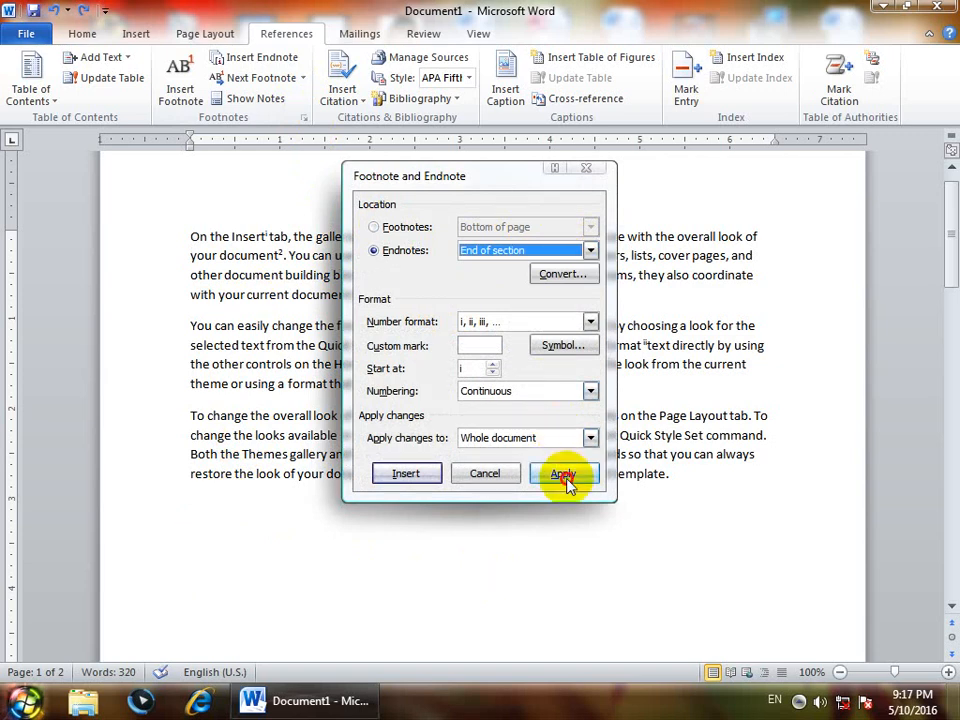
left_click(563, 474)
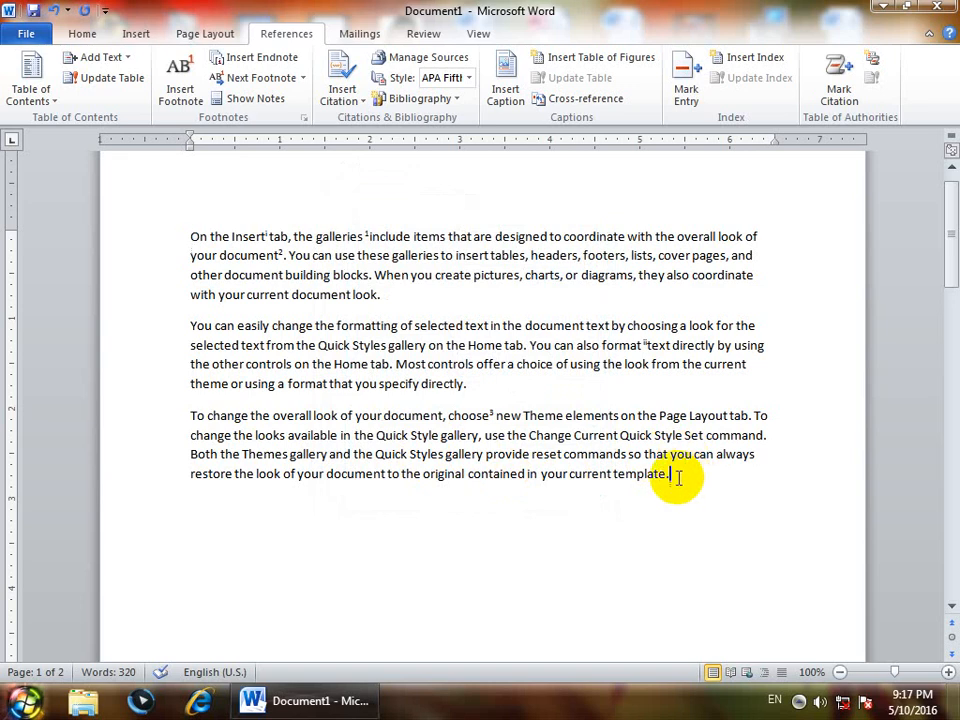
left_click(490, 378)
left_click(697, 487)
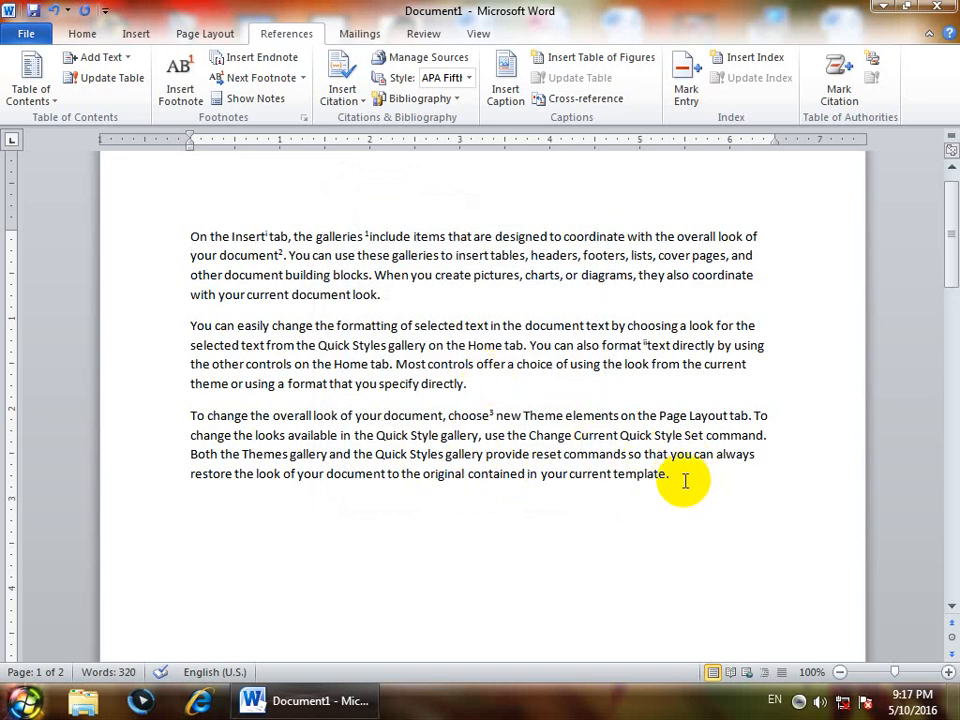
Insert a continuous section break after the text and select the endnote lines below it
left_click(208, 34)
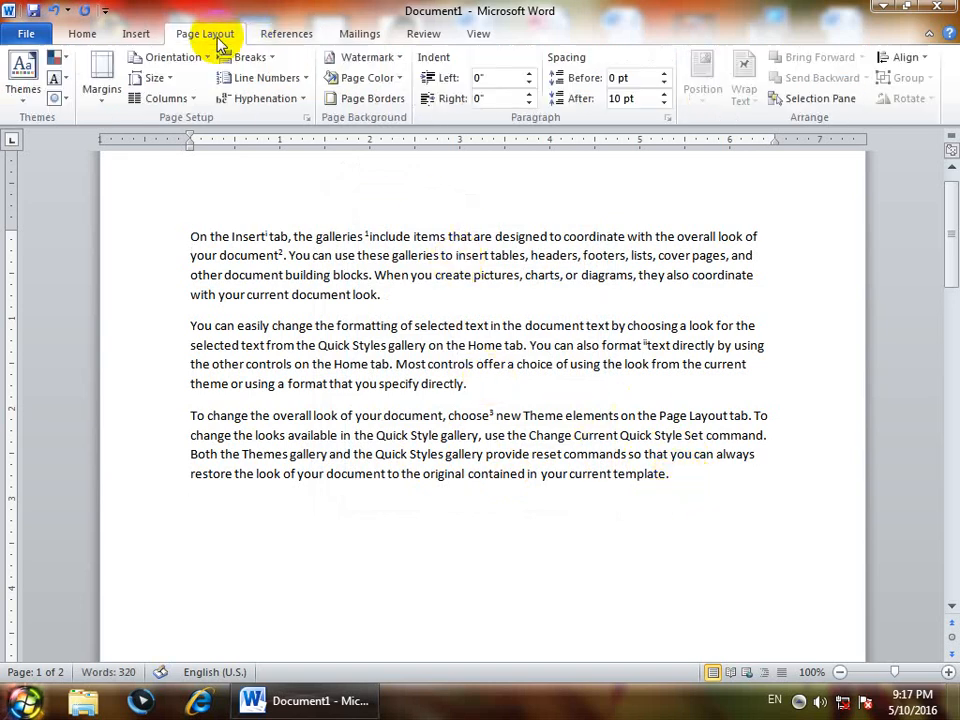
left_click(248, 57)
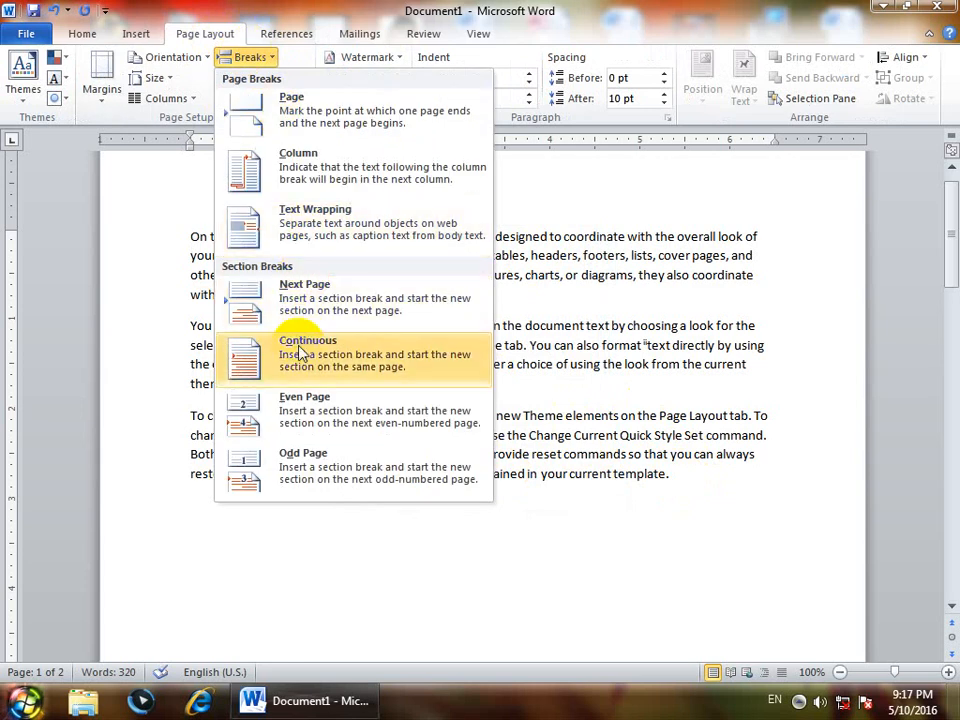
left_click(396, 355)
scroll(490, 458, "up", 2)
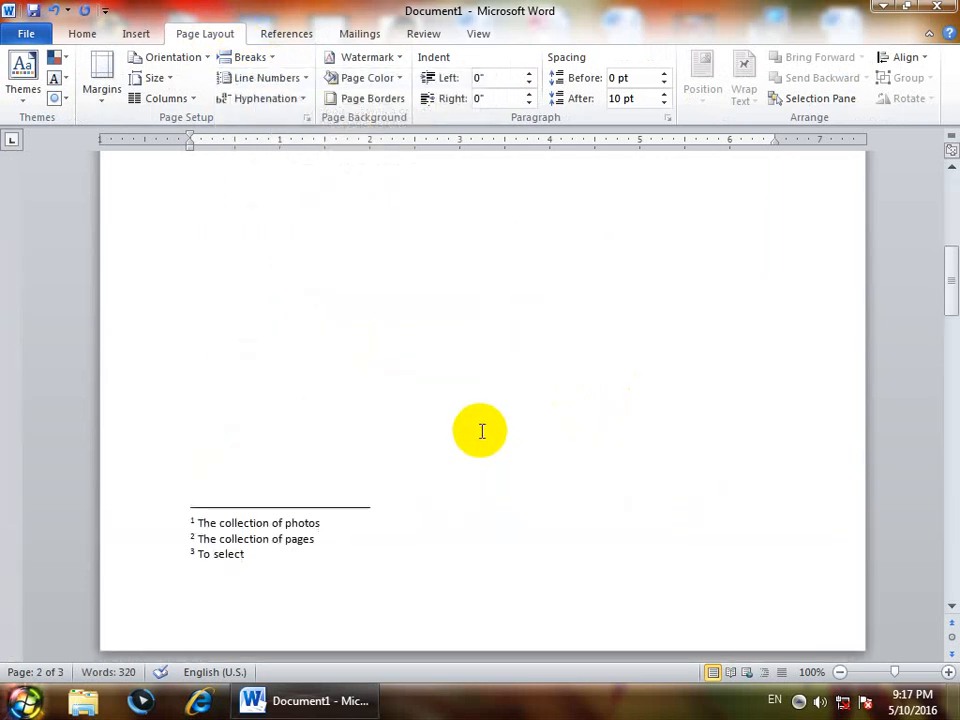
scroll(481, 431, "up", 4)
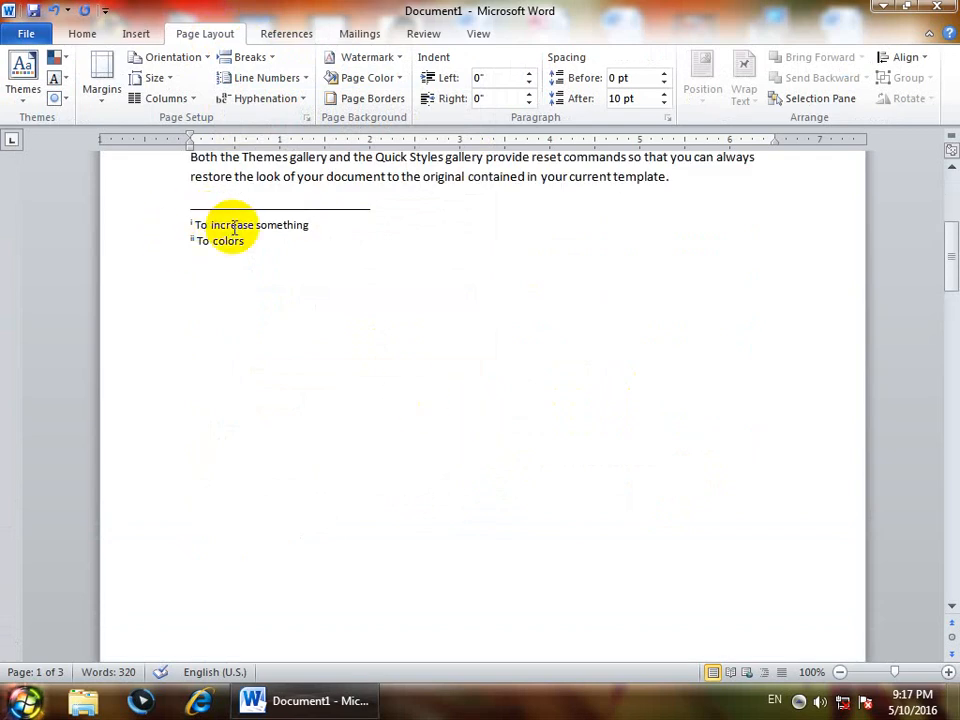
left_click_drag(248, 242, 170, 224)
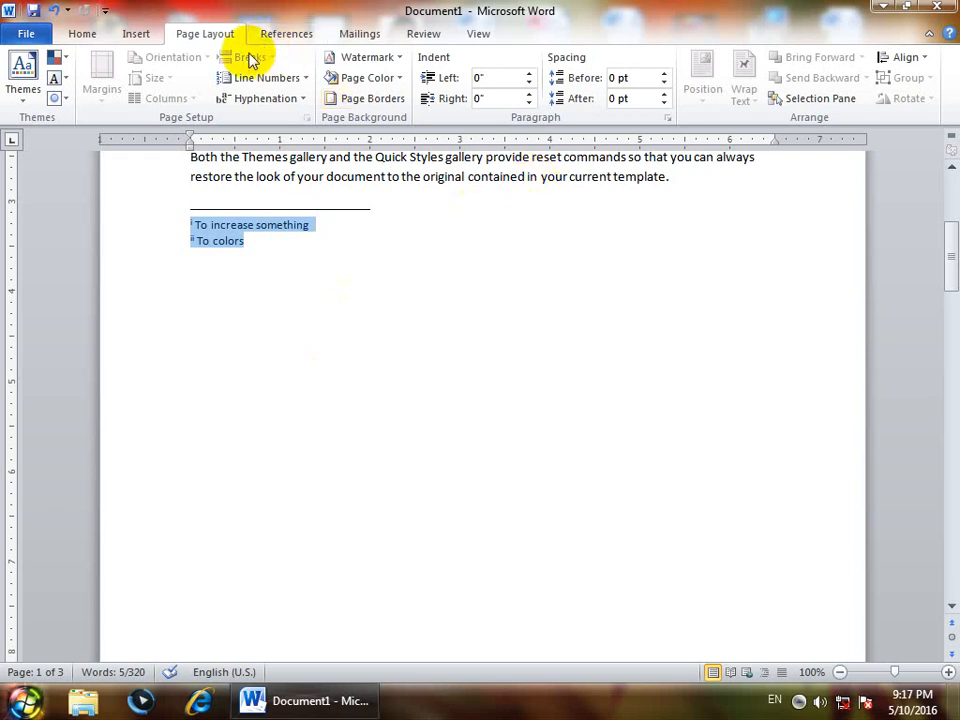
Close the Breaks list without choosing a break and undo with Ctrl+Z, returning to two pages
scroll(370, 240, "up", 2)
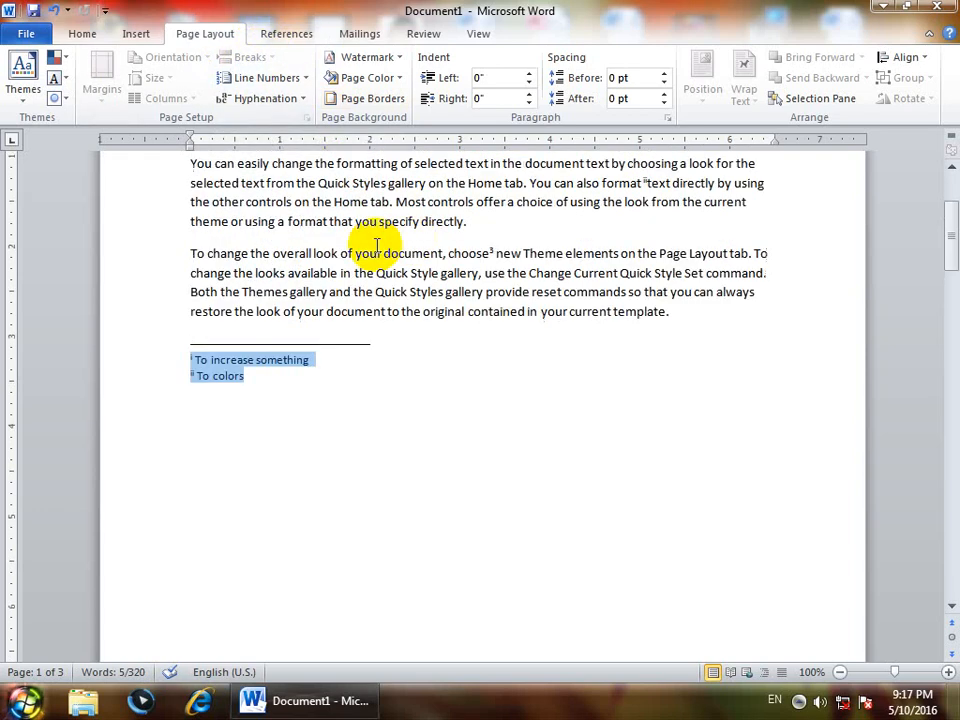
left_click(330, 253)
left_click(250, 57)
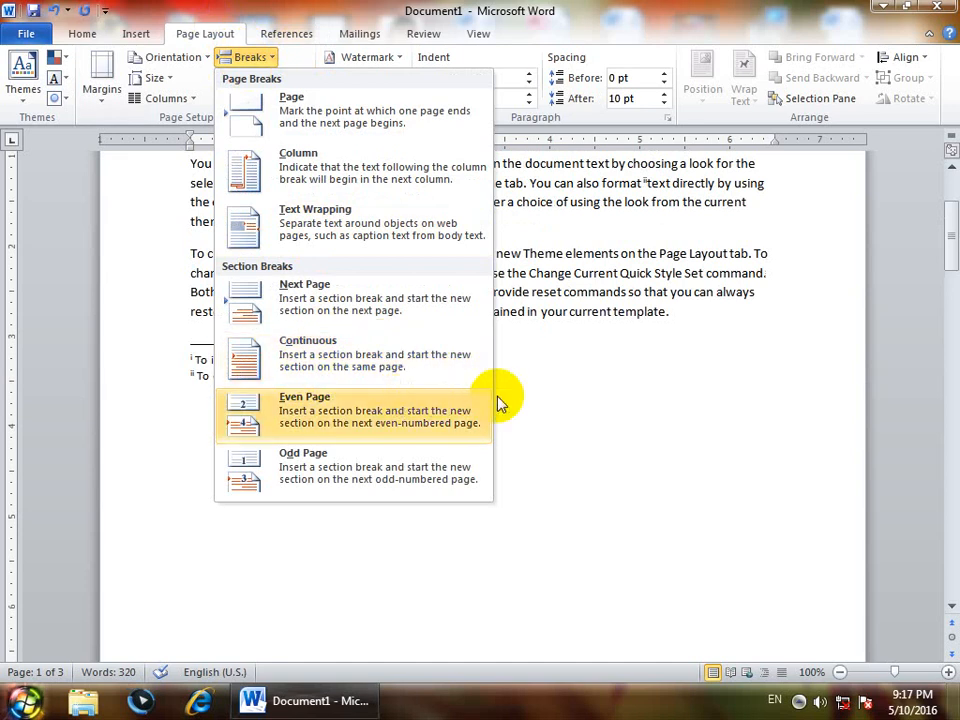
left_click(457, 375)
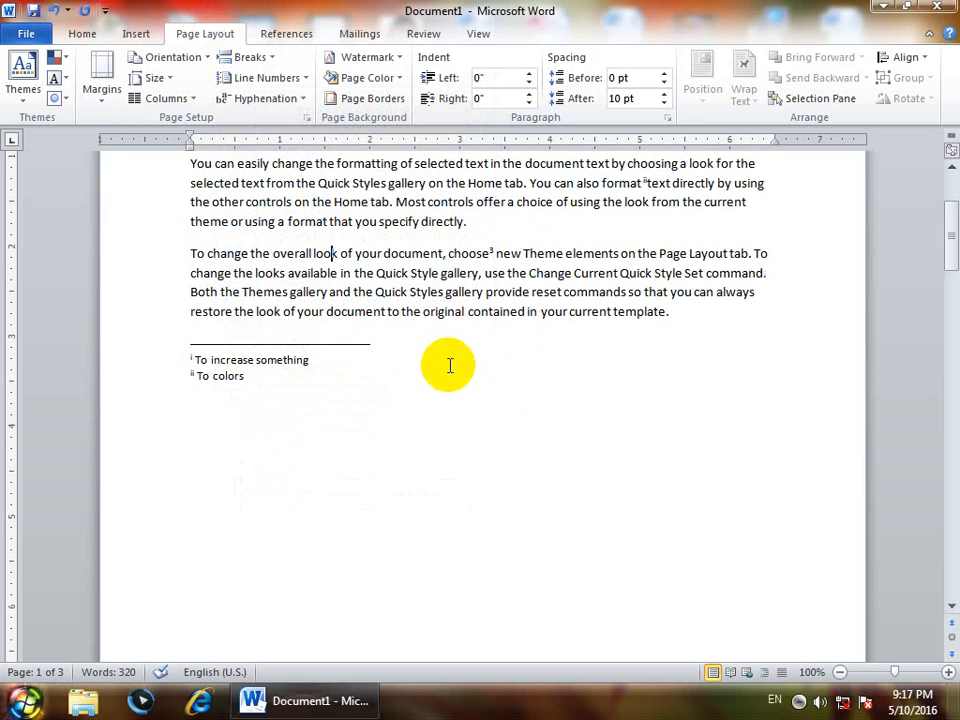
key("ctrl+z")
scroll(446, 362, "down", 2)
scroll(446, 362, "up", 6)
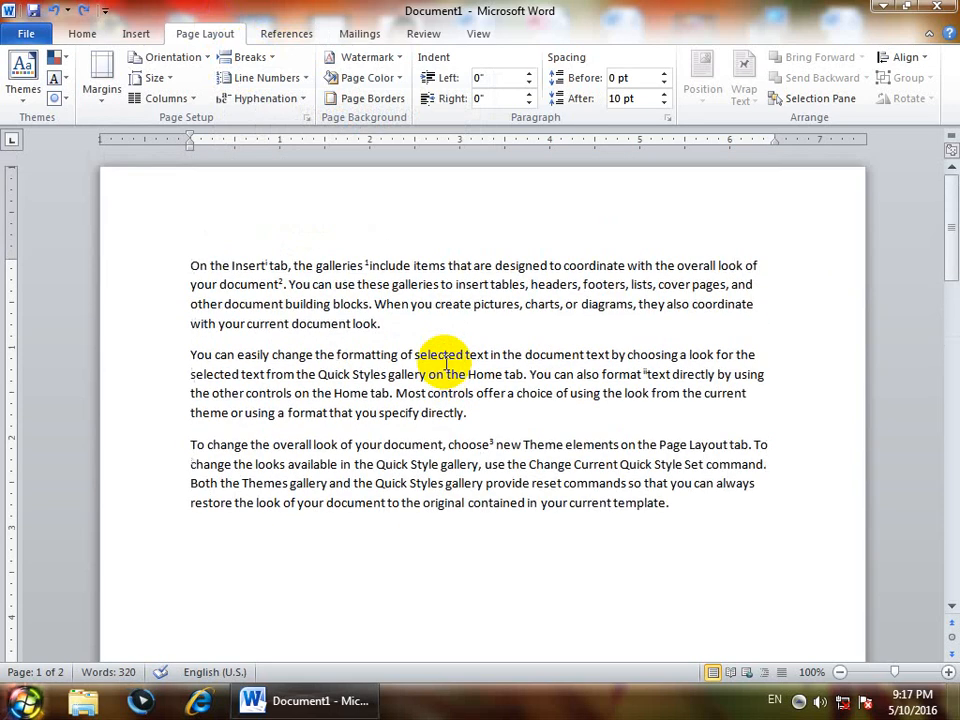
left_click(189, 265)
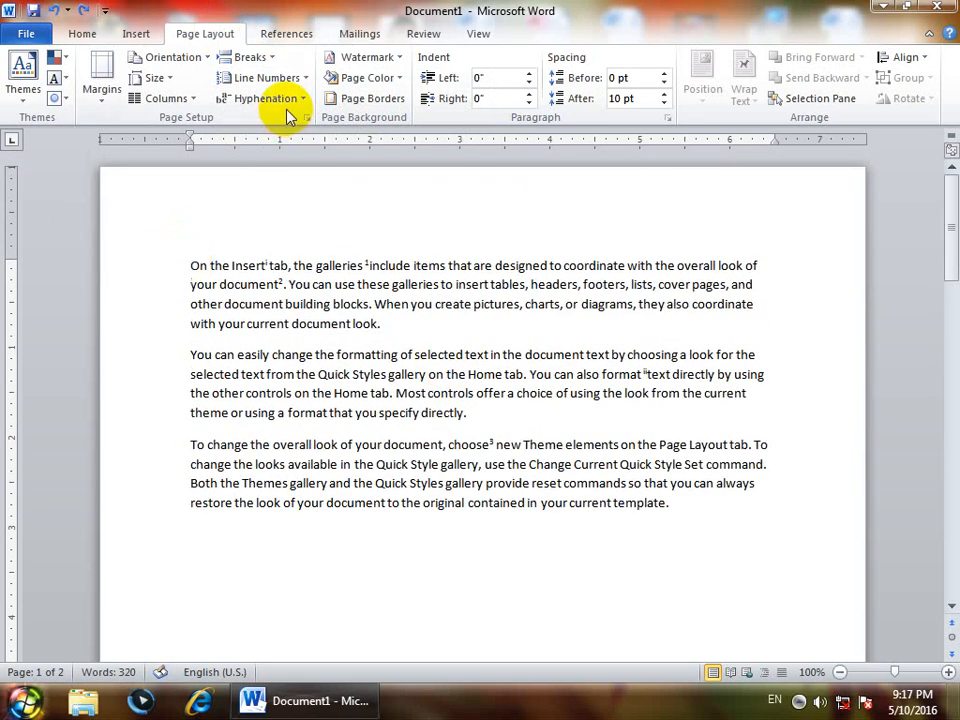
Convert notes by swapping footnotes and endnotes, then insert a new endnote at the first paragraph
left_click(270, 33)
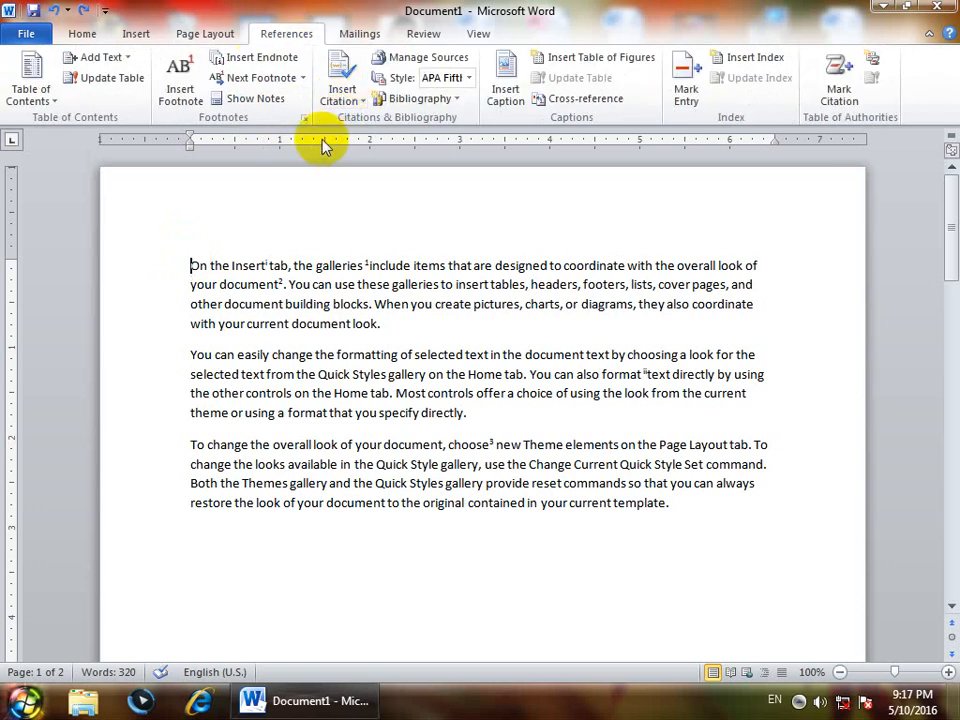
left_click(305, 117)
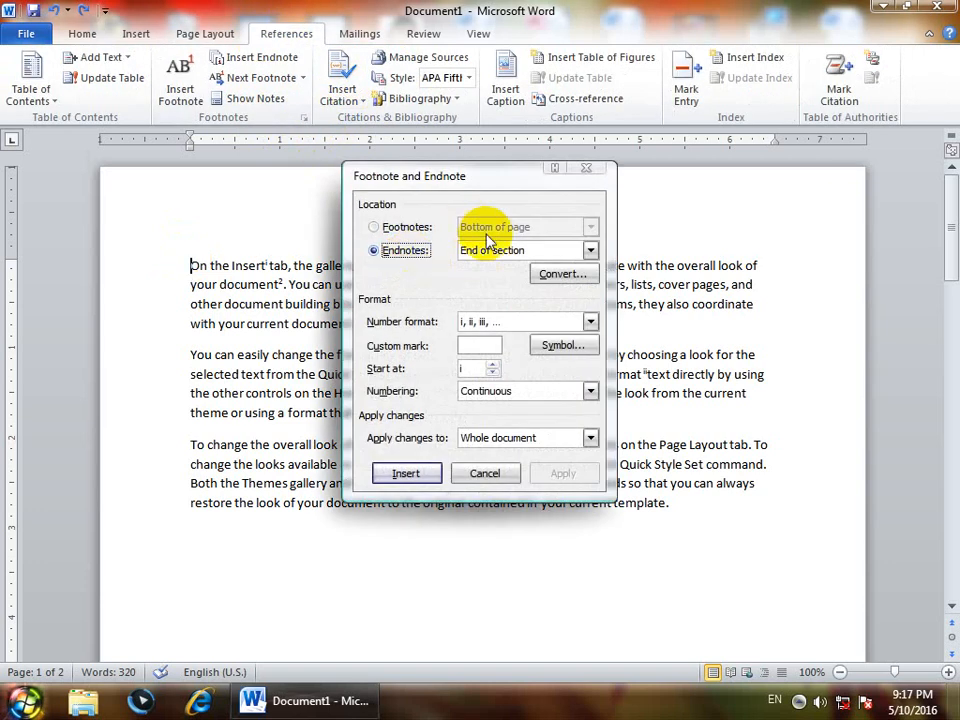
left_click(570, 274)
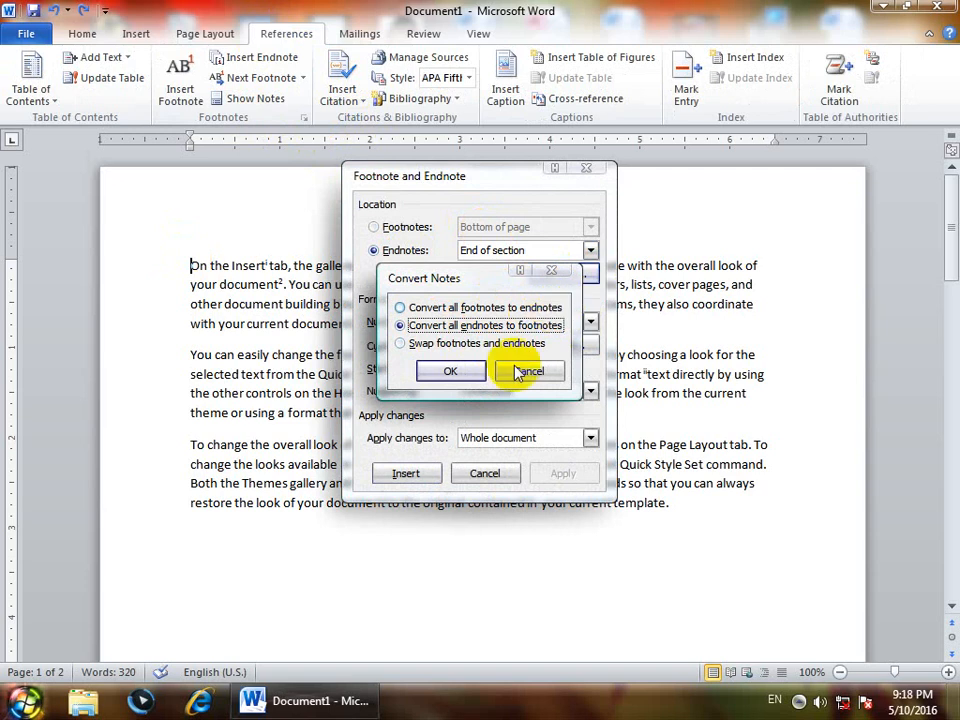
left_click(428, 345)
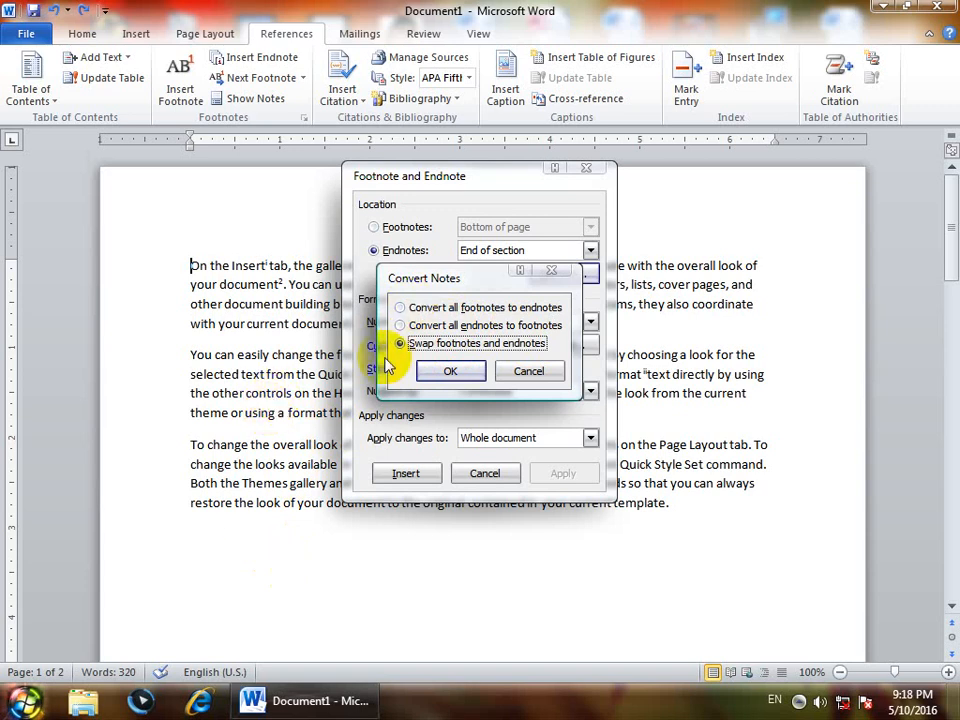
left_click(452, 372)
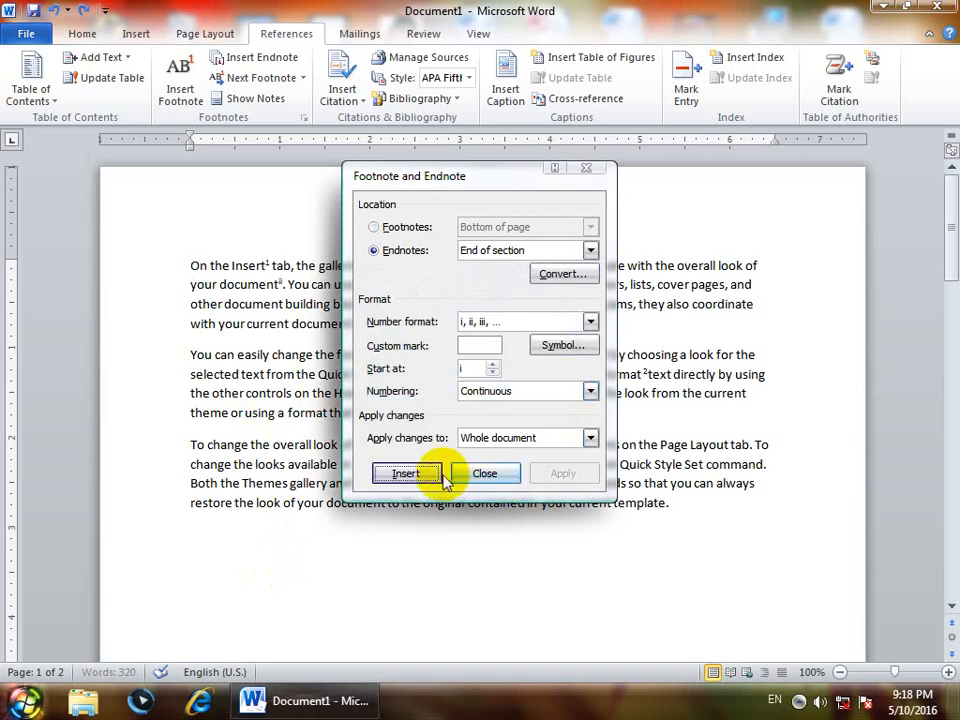
left_click(432, 474)
Undo the accidentally inserted empty endnote with Ctrl+Z
scroll(340, 470, "up", 2)
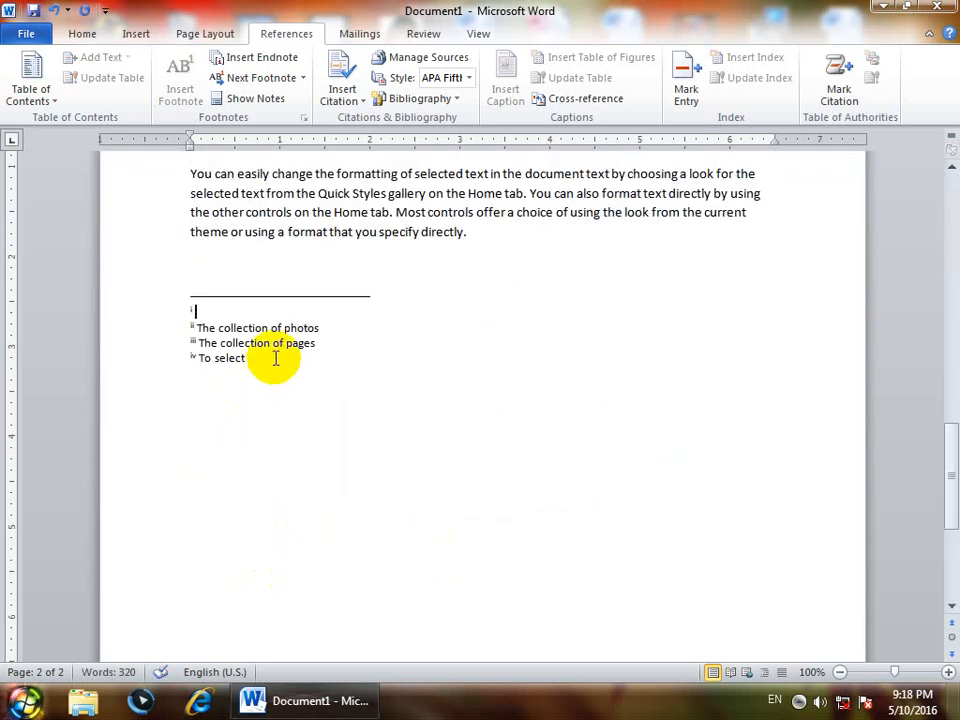
left_click_drag(268, 358, 169, 319)
scroll(336, 446, "down", 5)
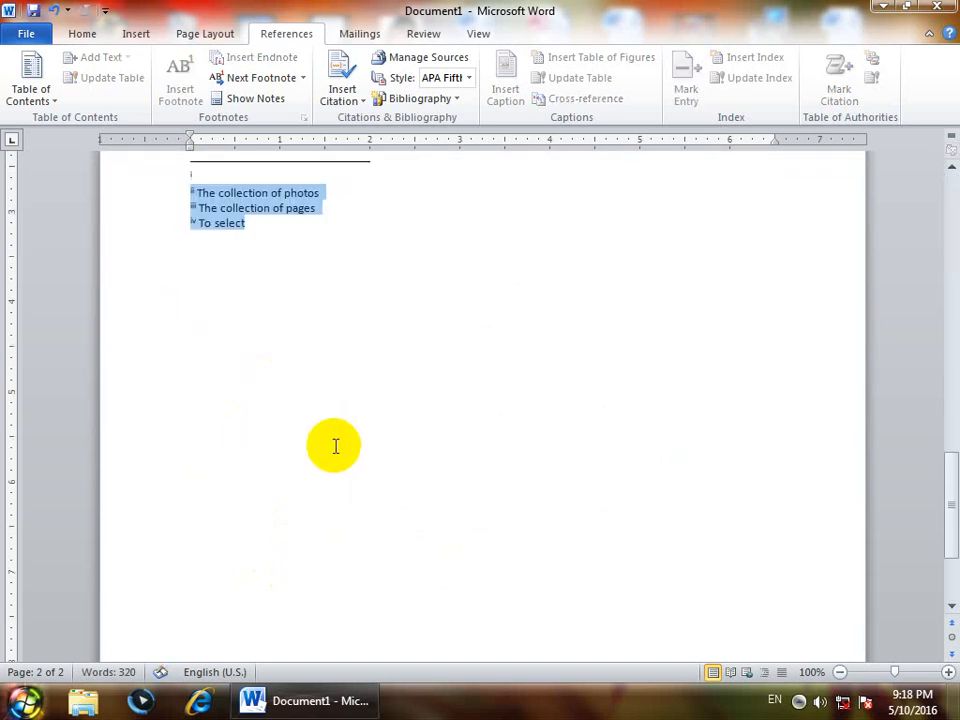
scroll(341, 491, "up", 8)
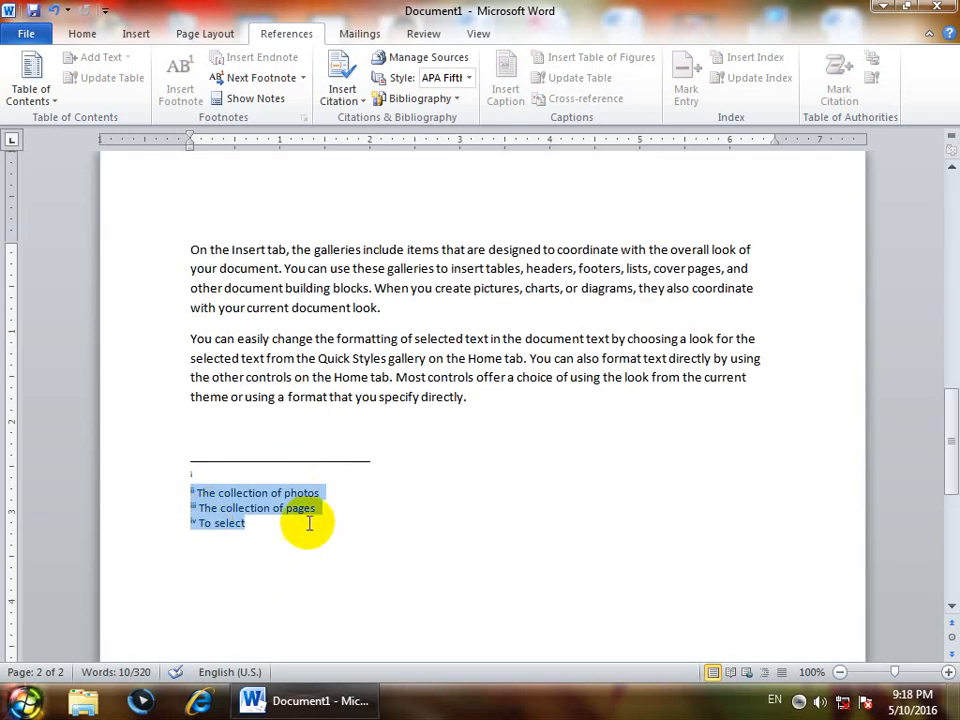
scroll(231, 508, "up", 7)
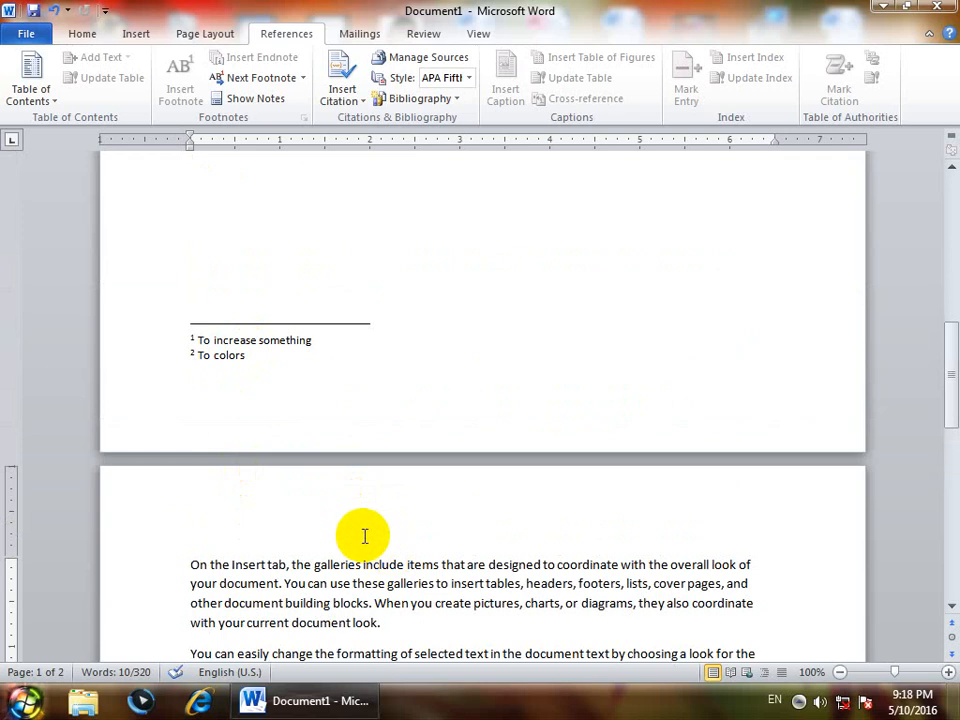
key("ctrl+z")
Label the notes so they read 'To colors (Footnote)' and 'To select Endnote'
scroll(365, 537, "down", 8)
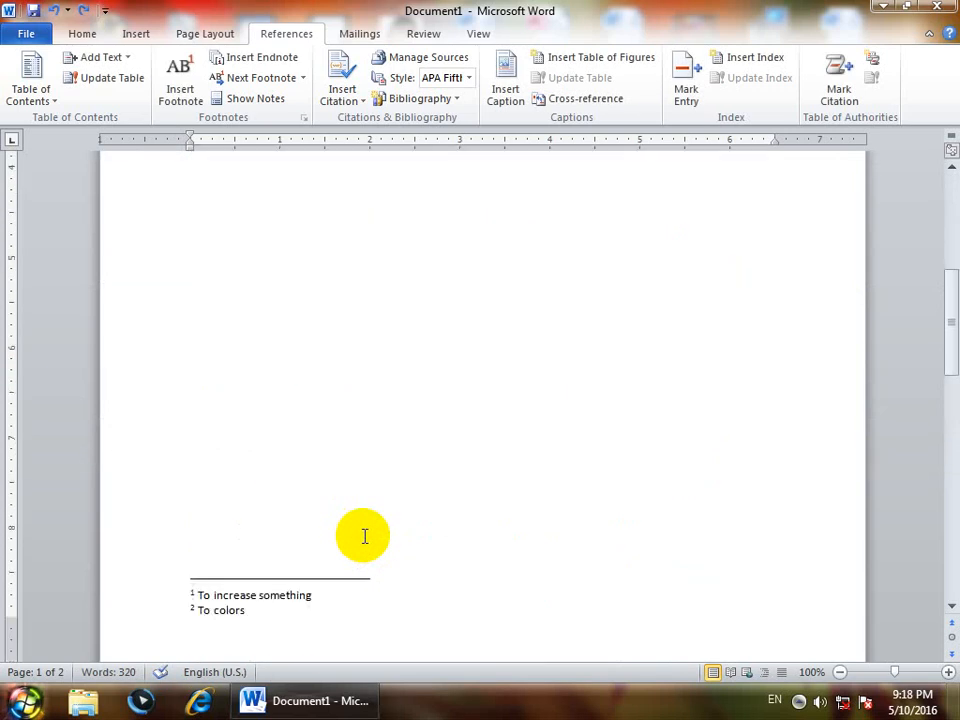
scroll(365, 537, "down", 3)
left_click(413, 482)
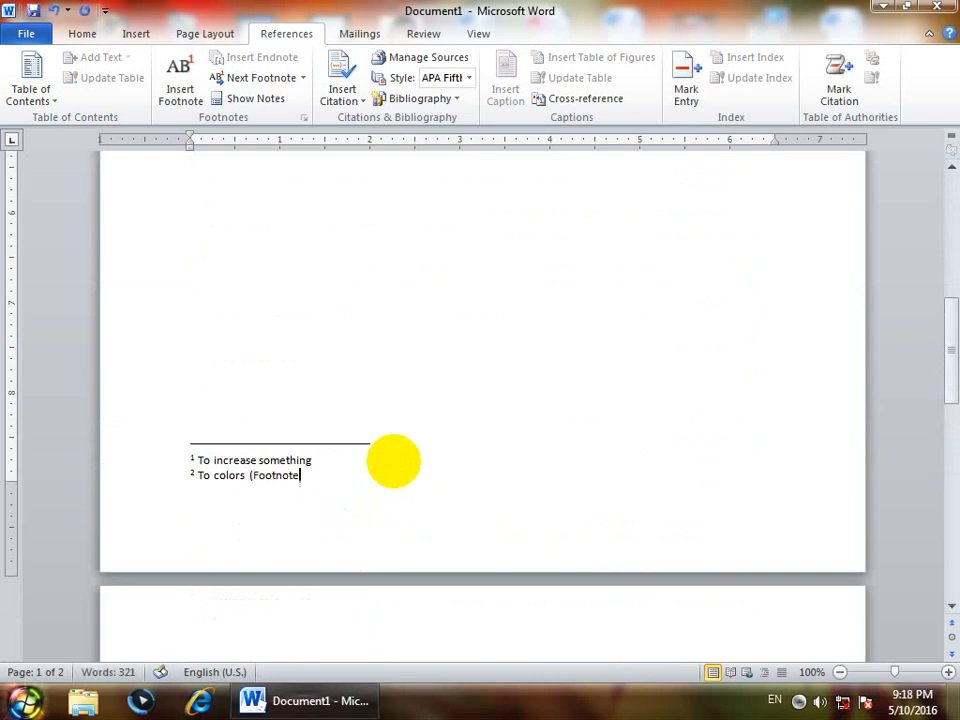
scroll(364, 560, "down", 8)
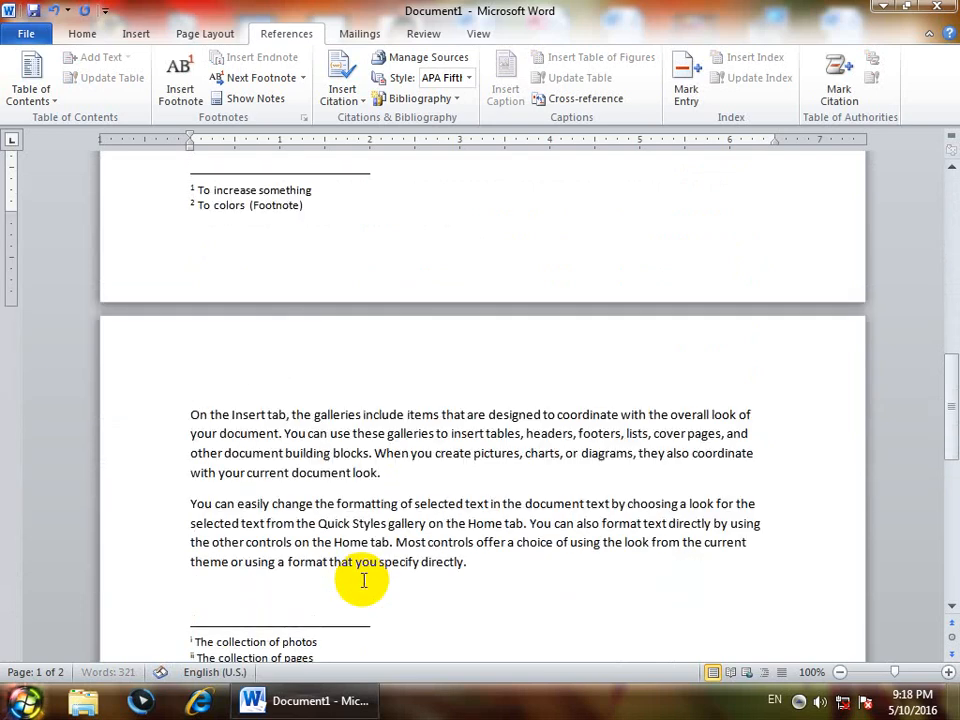
left_click(314, 514)
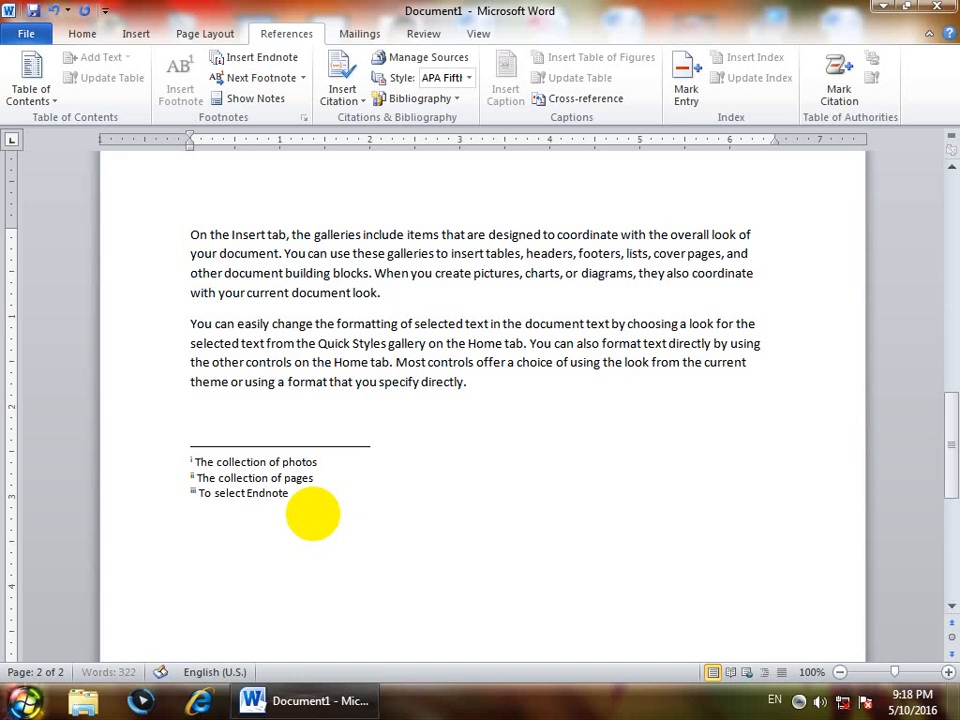
scroll(313, 514, "up", 10)
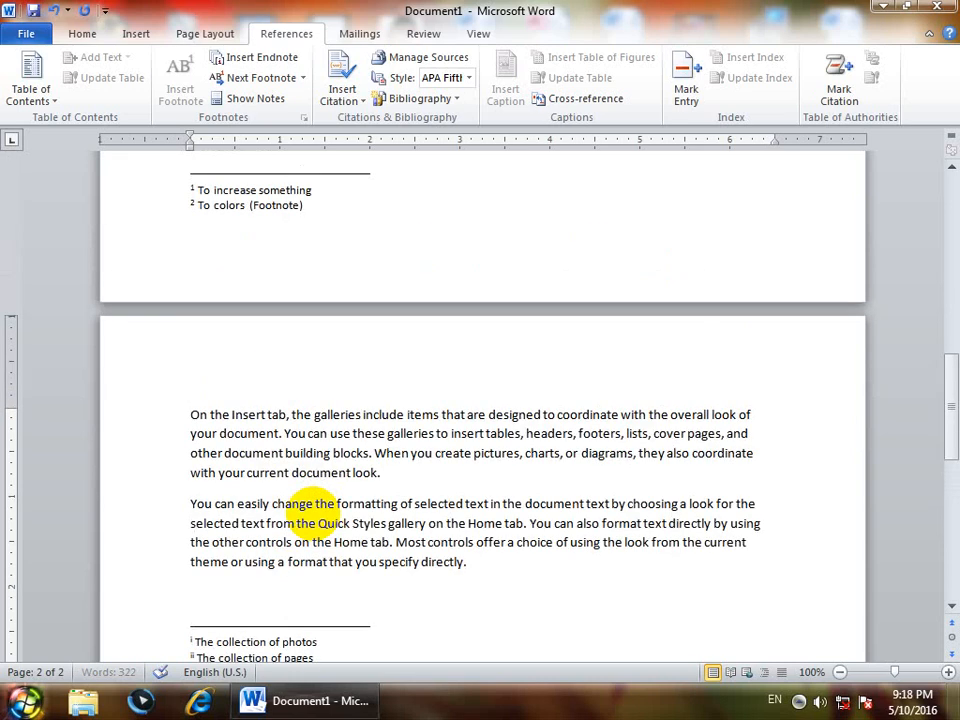
left_click(280, 490)
scroll(280, 491, "up", 3)
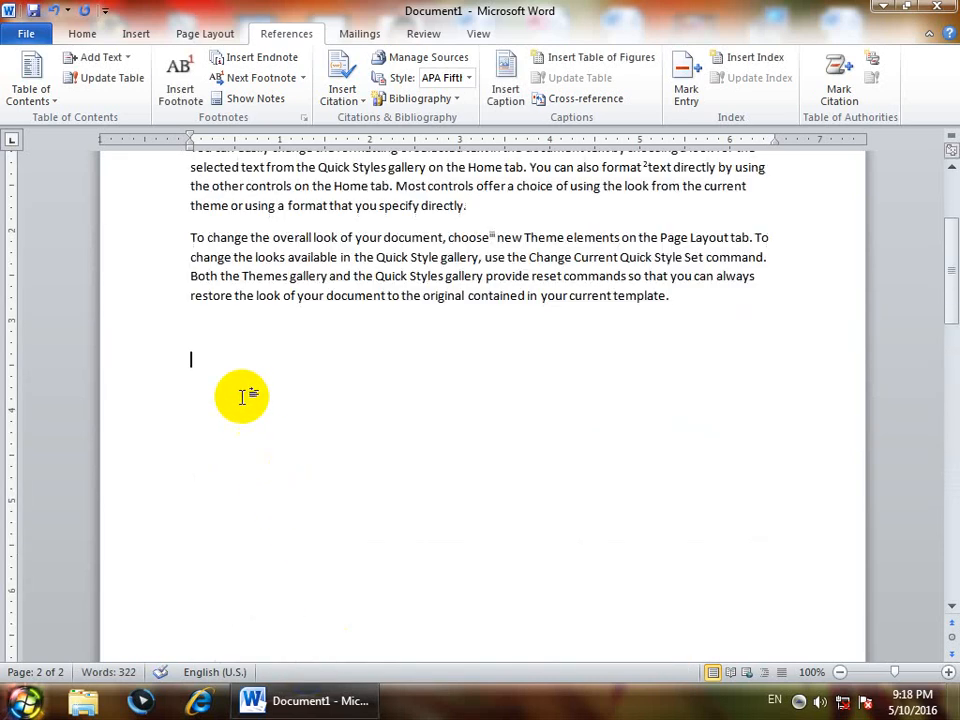
left_click(302, 118)
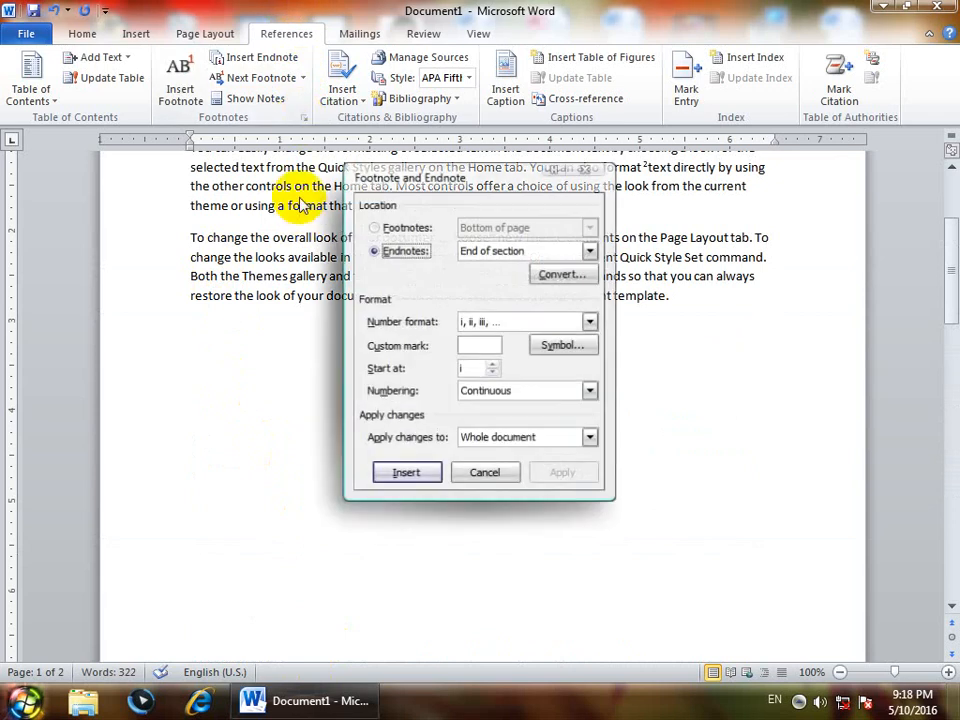
left_click(560, 272)
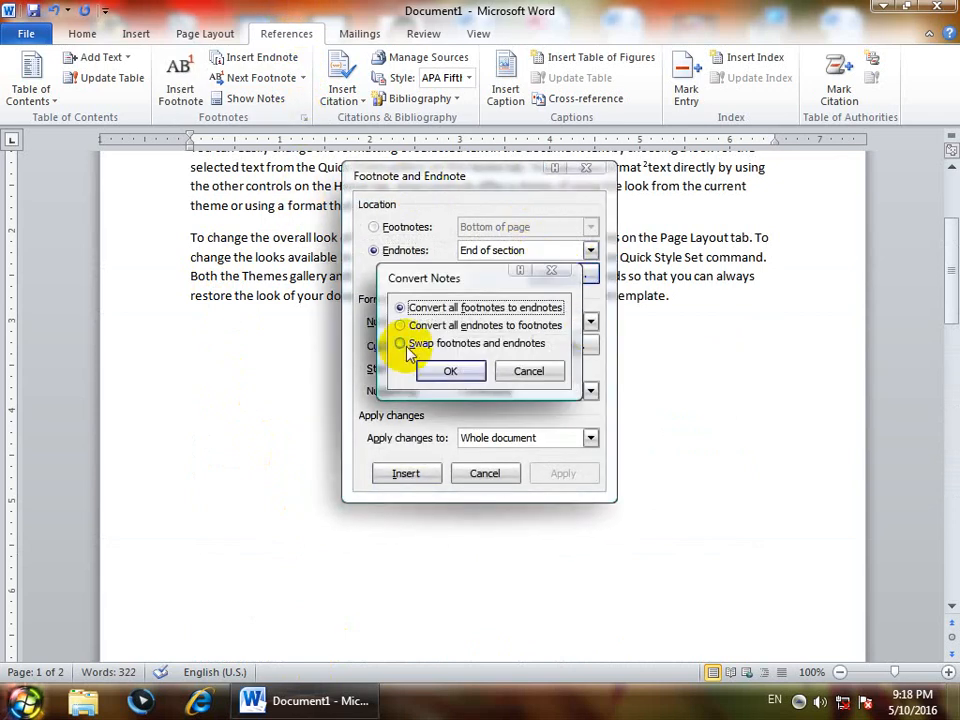
left_click(400, 343)
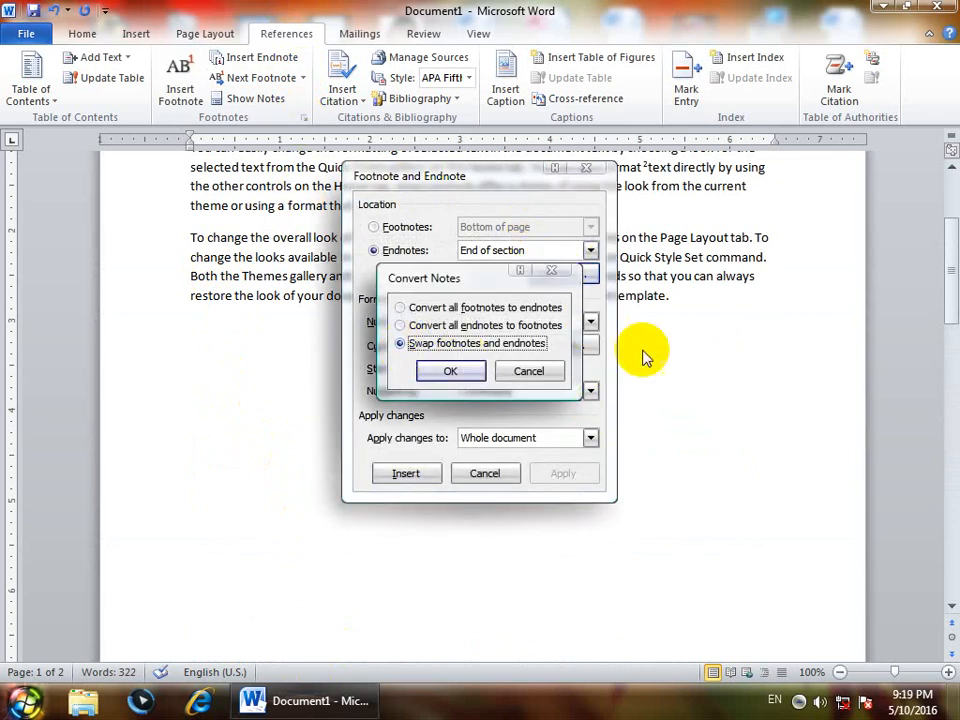
left_click(440, 372)
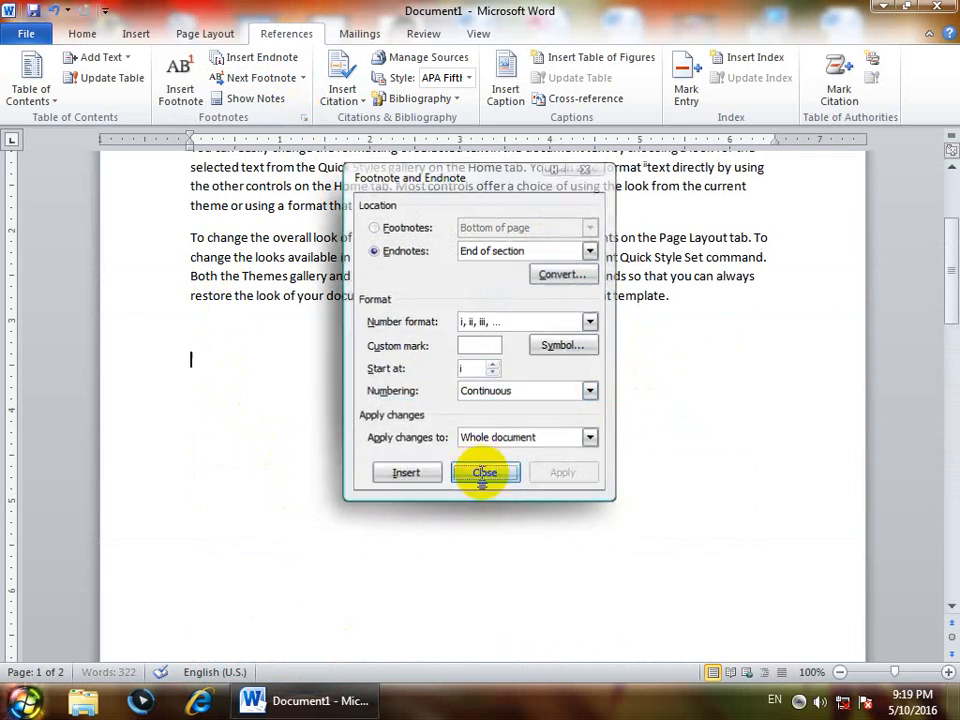
left_click(480, 472)
scroll(490, 493, "up", 2)
scroll(490, 490, "down", 6)
scroll(490, 490, "down", 2)
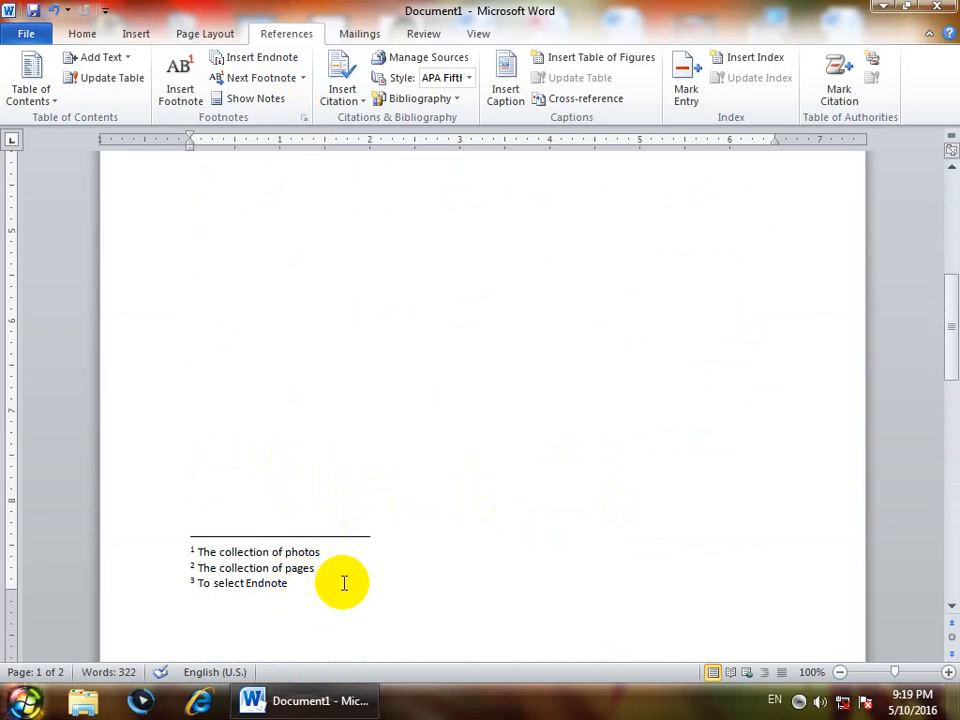
scroll(343, 583, "down", 12)
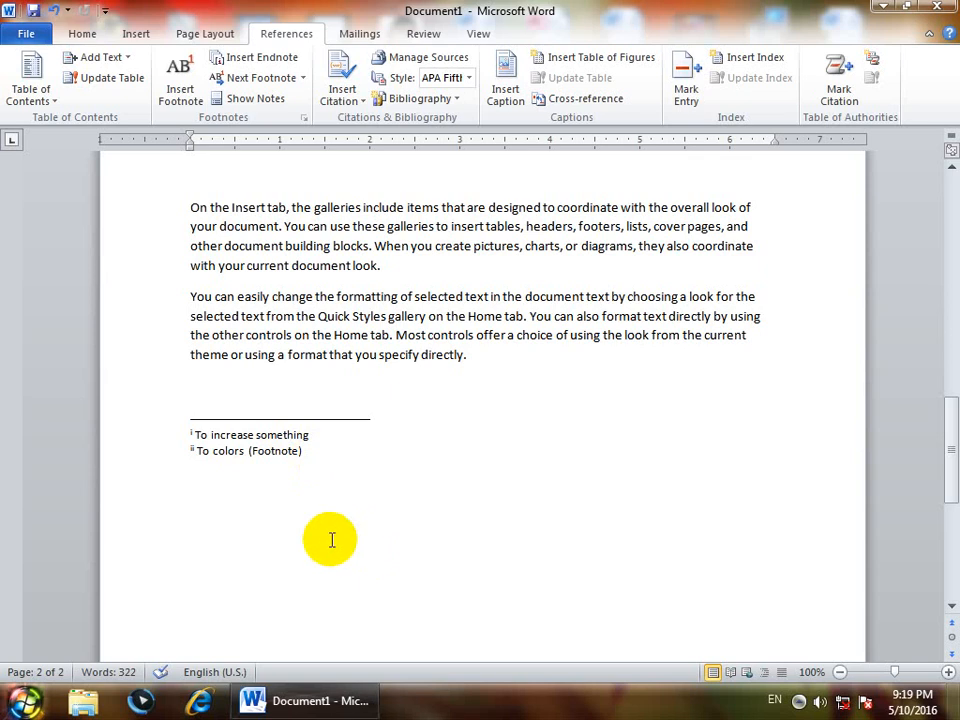
key("ctrl+z")
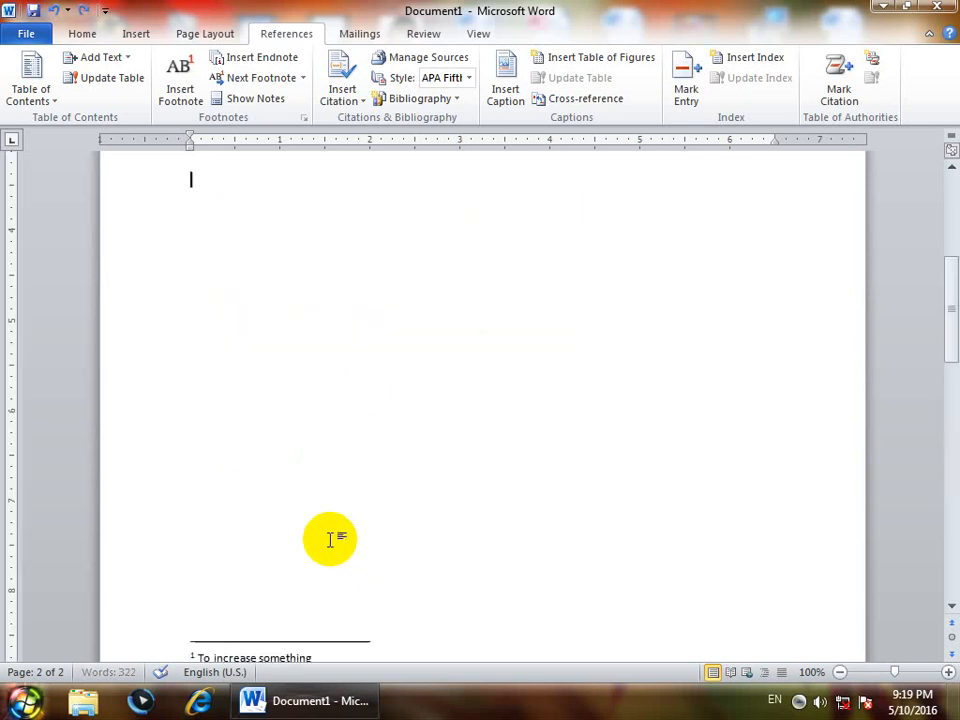
scroll(326, 535, "up", 5)
scroll(257, 392, "up", 1)
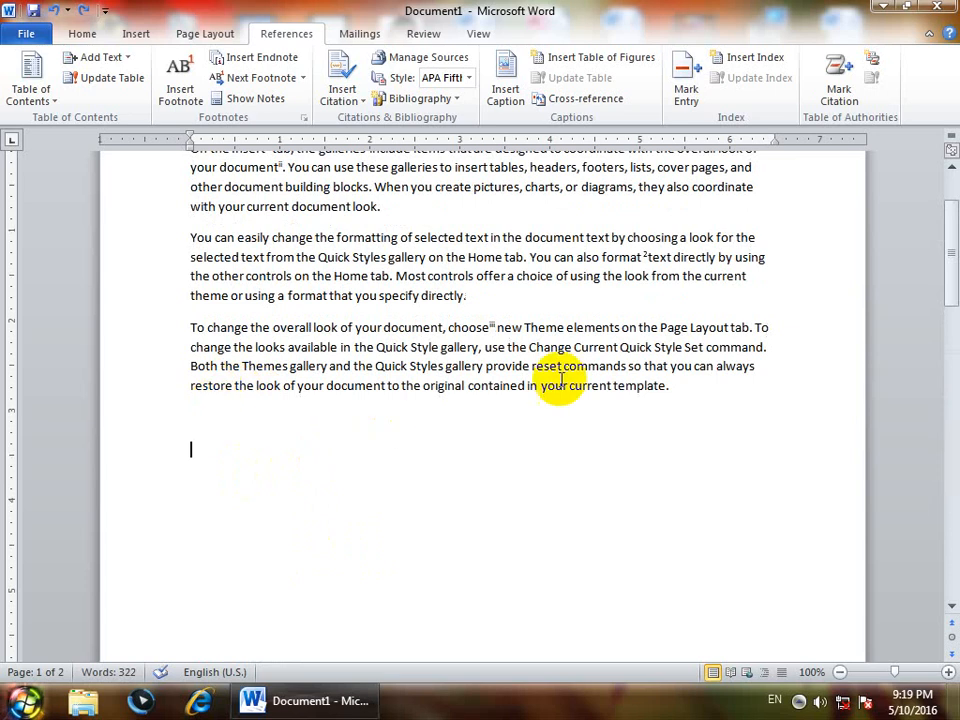
left_click(681, 384)
scroll(431, 328, "up", 3)
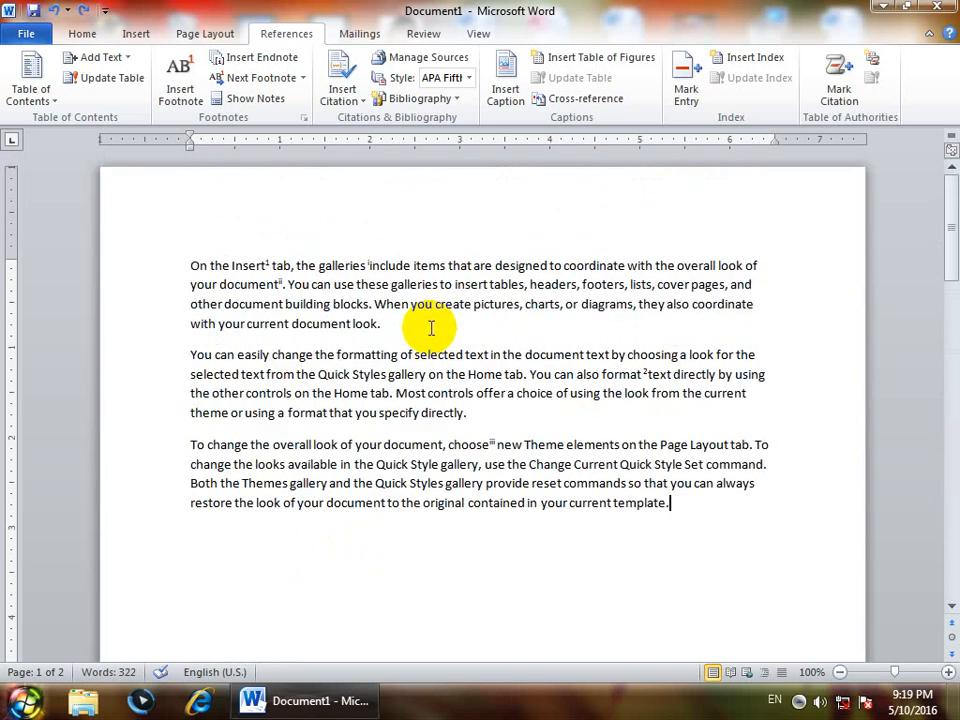
scroll(403, 343, "down", 2)
scroll(251, 251, "up", 2)
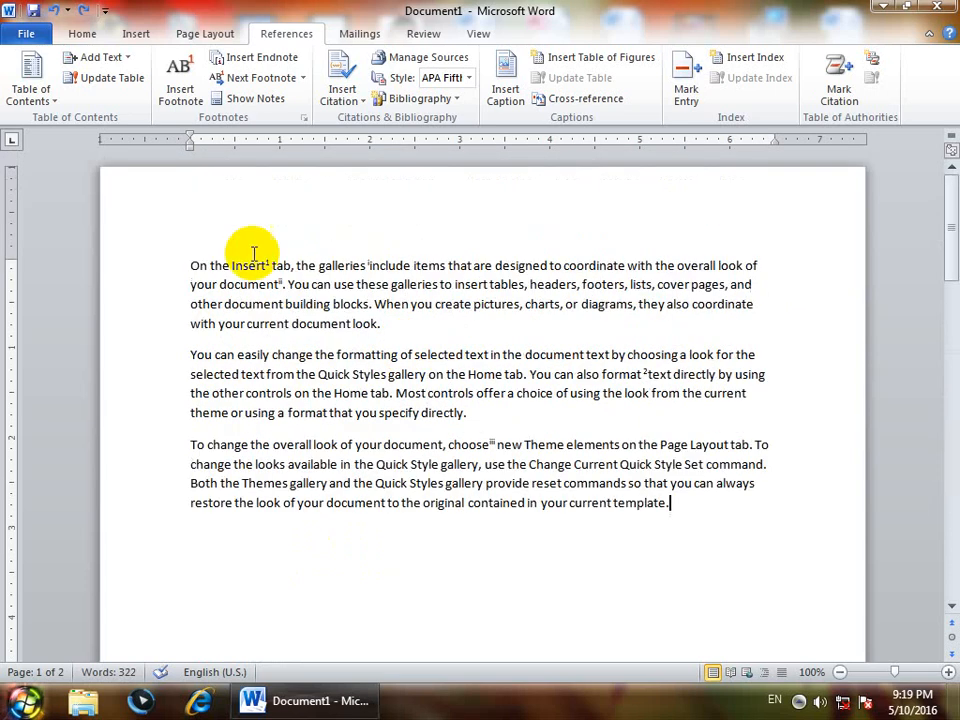
Set the footnote number format to *, †, ‡, § and apply it throughout the document
left_click(190, 264)
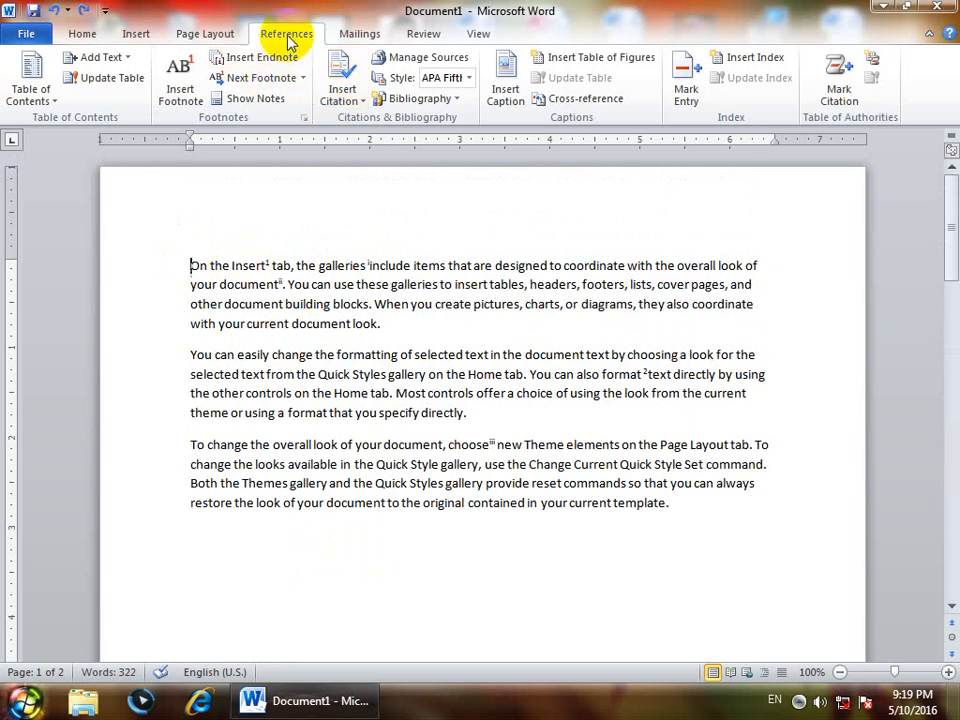
left_click(303, 117)
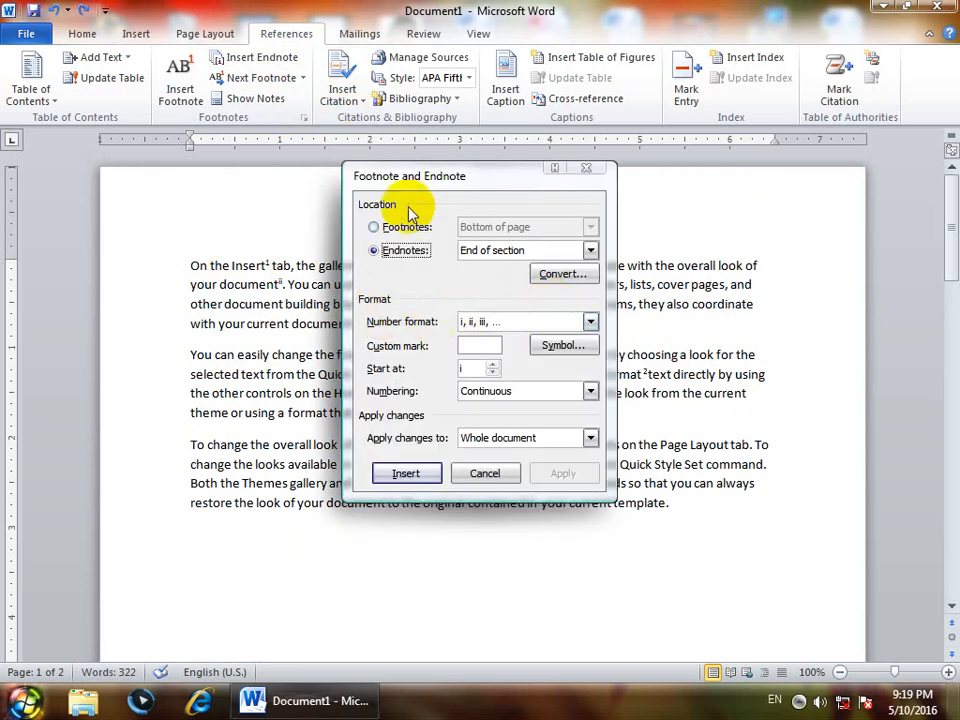
left_click_drag(450, 180, 454, 399)
left_click(382, 446)
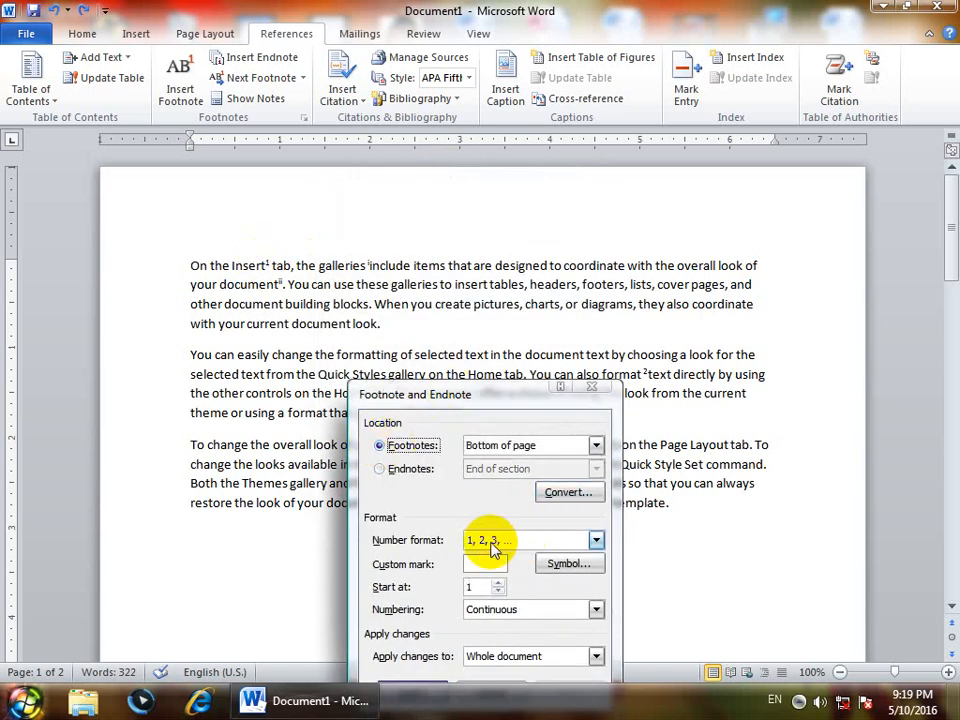
left_click(490, 546)
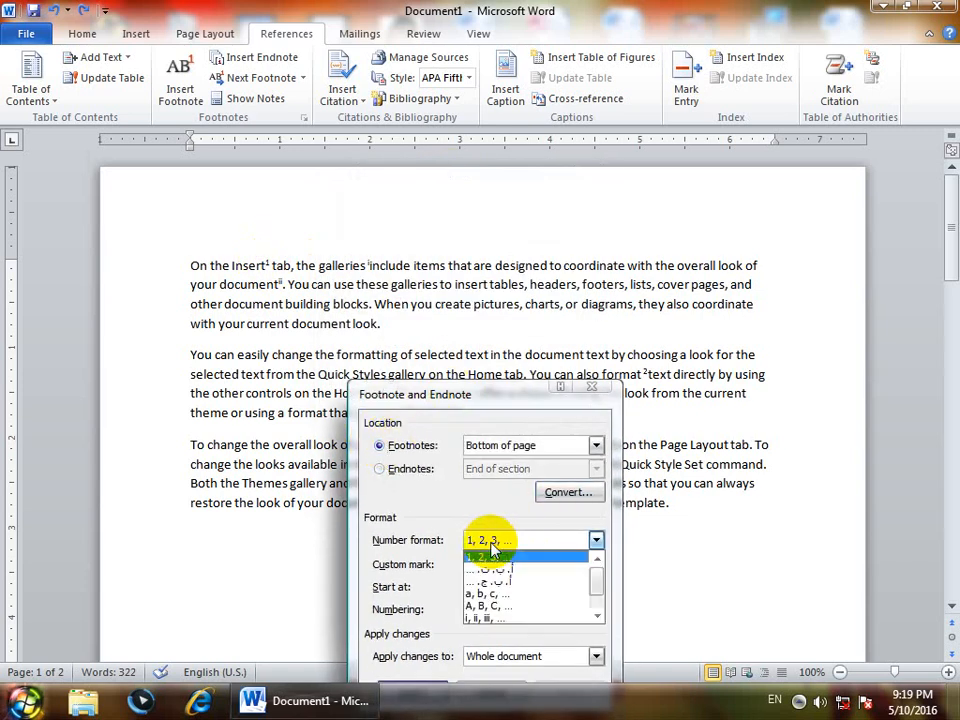
left_click(485, 620)
left_click(595, 540)
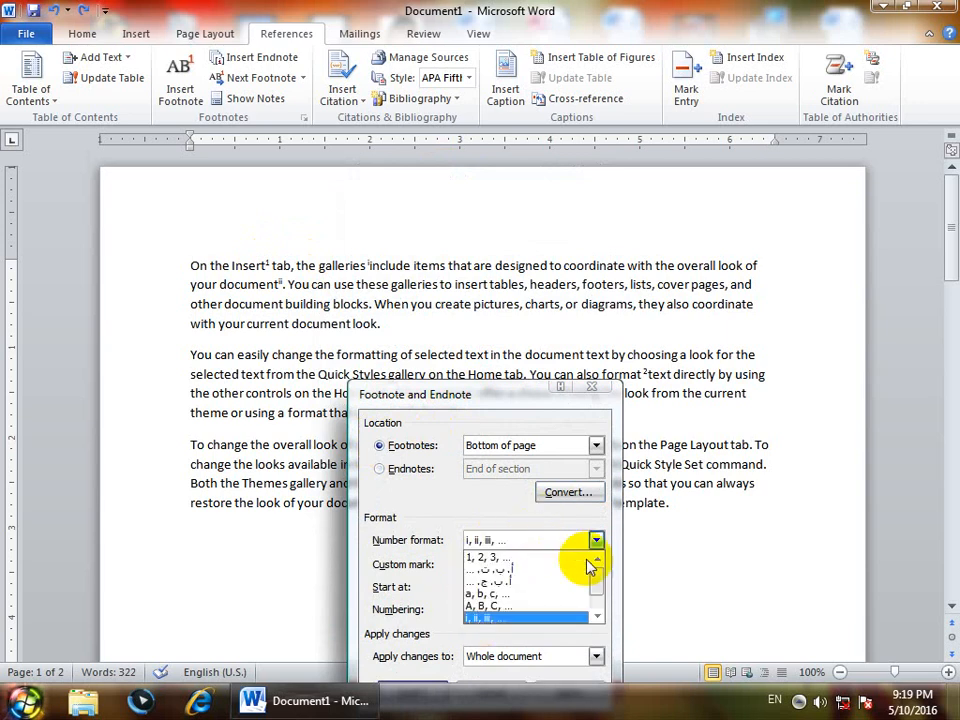
left_click(594, 608)
left_click(482, 617)
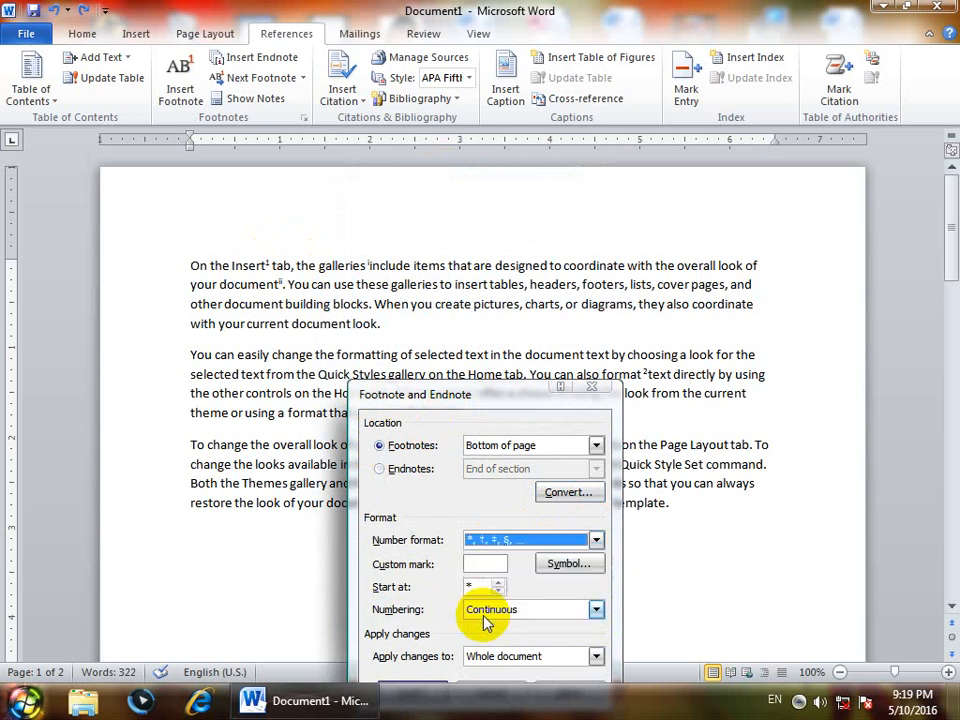
left_click_drag(463, 417, 435, 332)
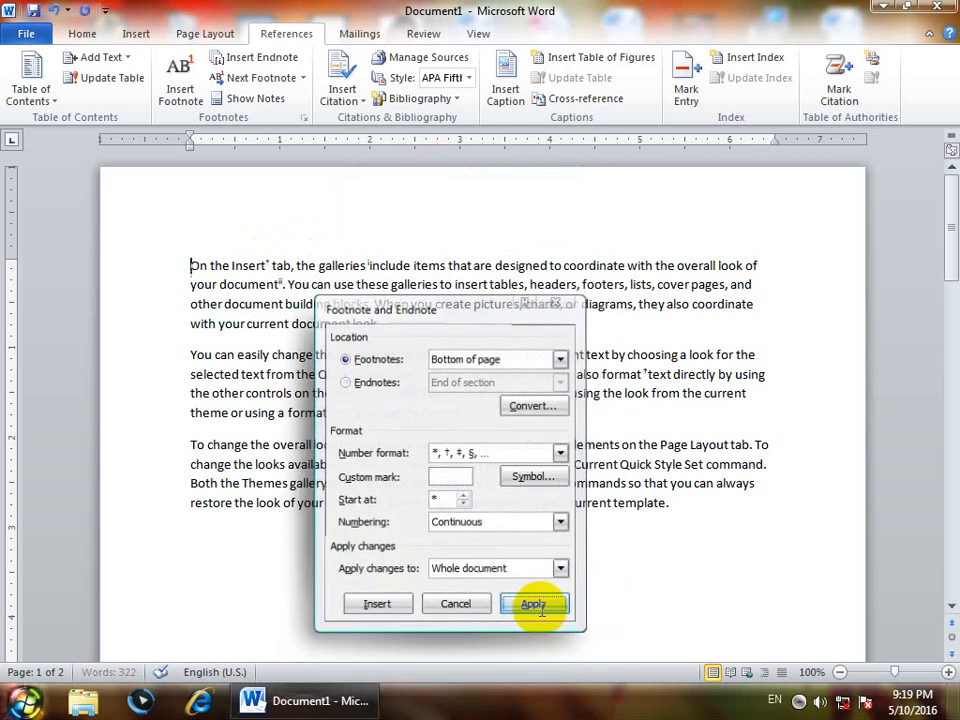
left_click(540, 606)
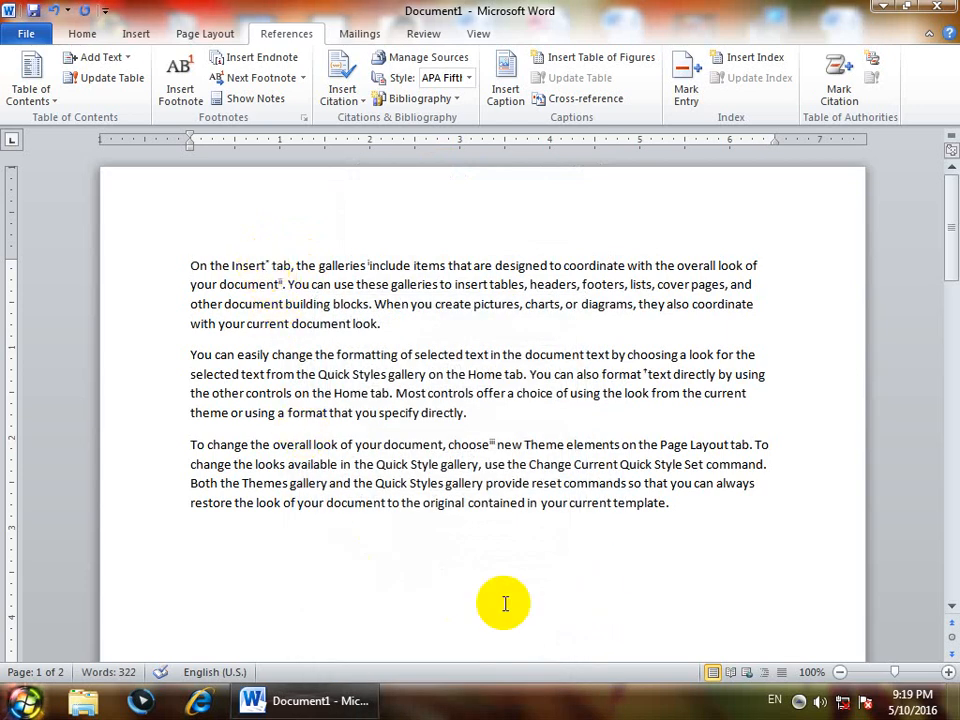
scroll(505, 603, "down", 2)
scroll(505, 603, "down", 5)
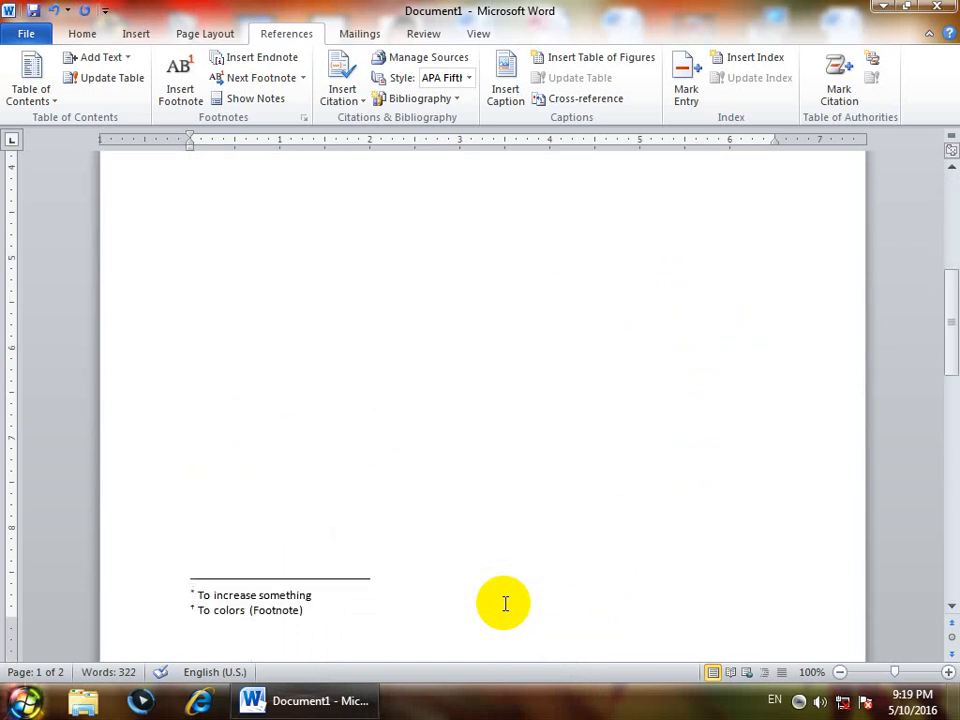
scroll(505, 603, "up", 8)
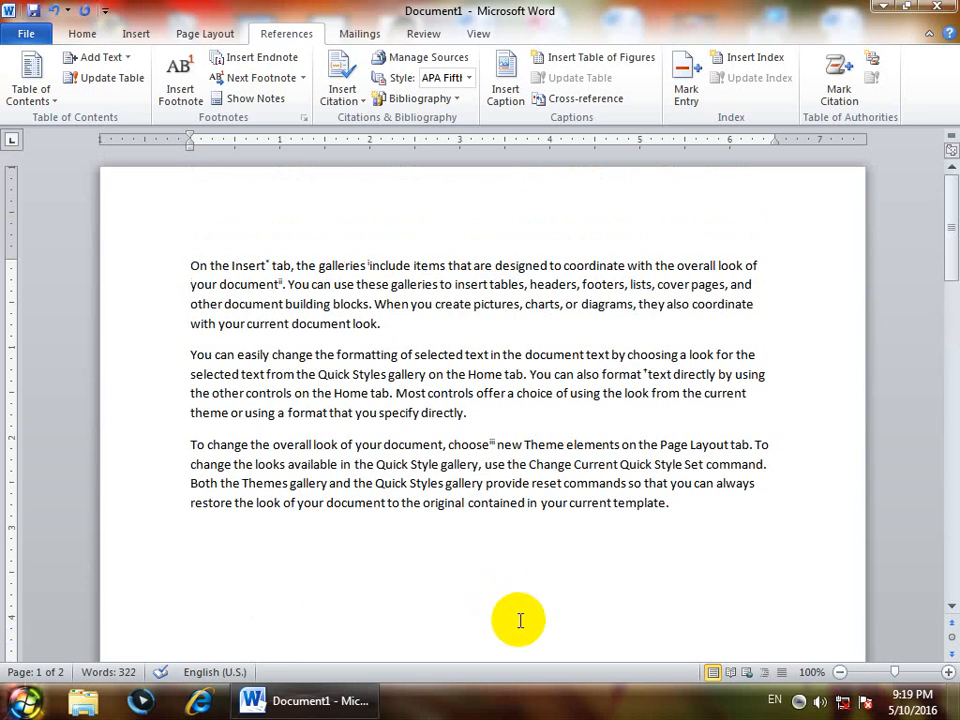
Keep roman-numeral endnotes, try a heart symbol as the custom mark, and apply the settings
left_click(303, 118)
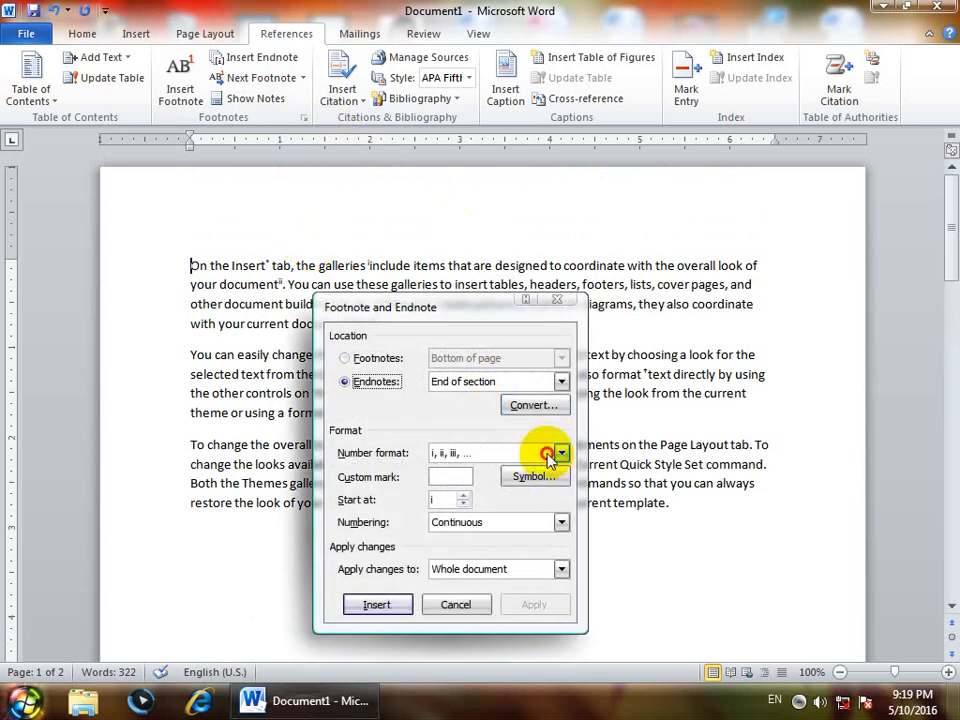
left_click(560, 453)
left_click(430, 302)
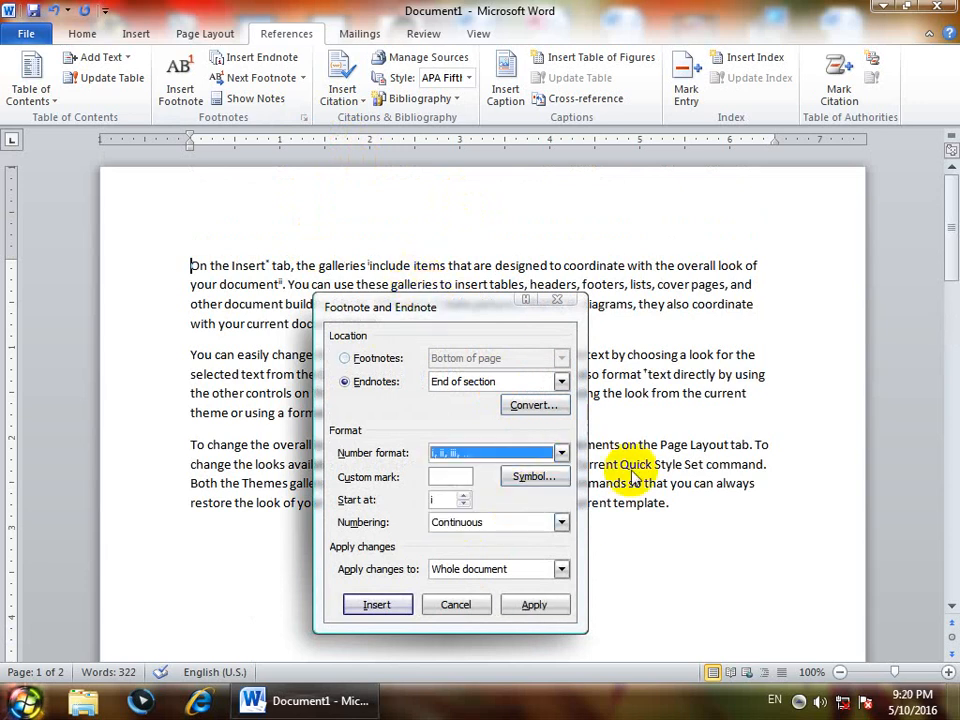
left_click(528, 476)
left_click(422, 284)
left_click(502, 272)
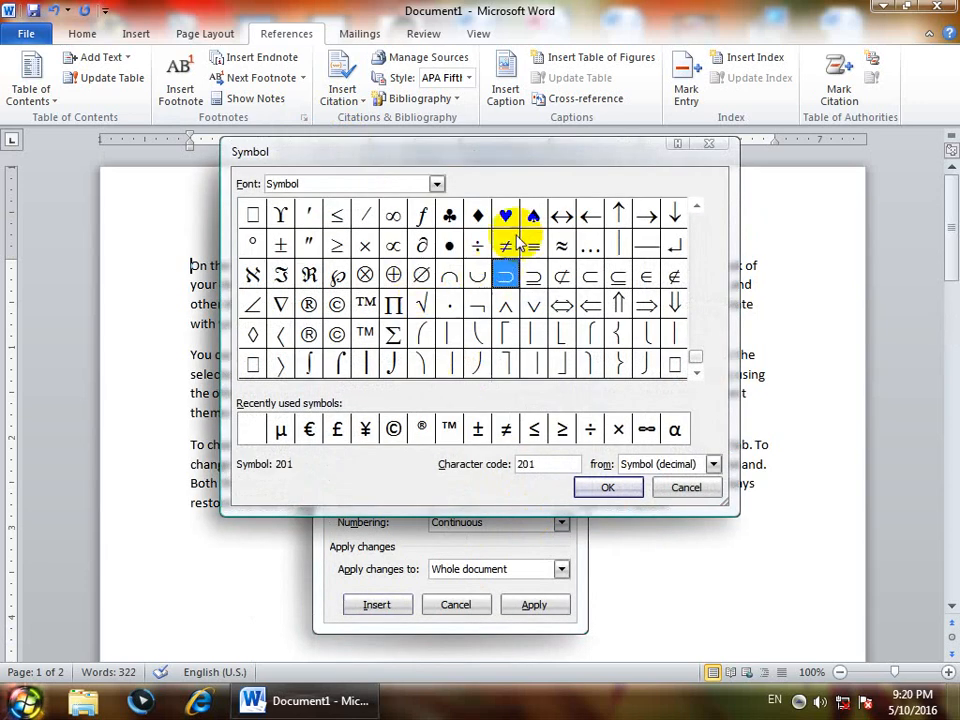
left_click(529, 214)
left_click(507, 214)
left_click(477, 218)
left_click(449, 245)
left_click(505, 275)
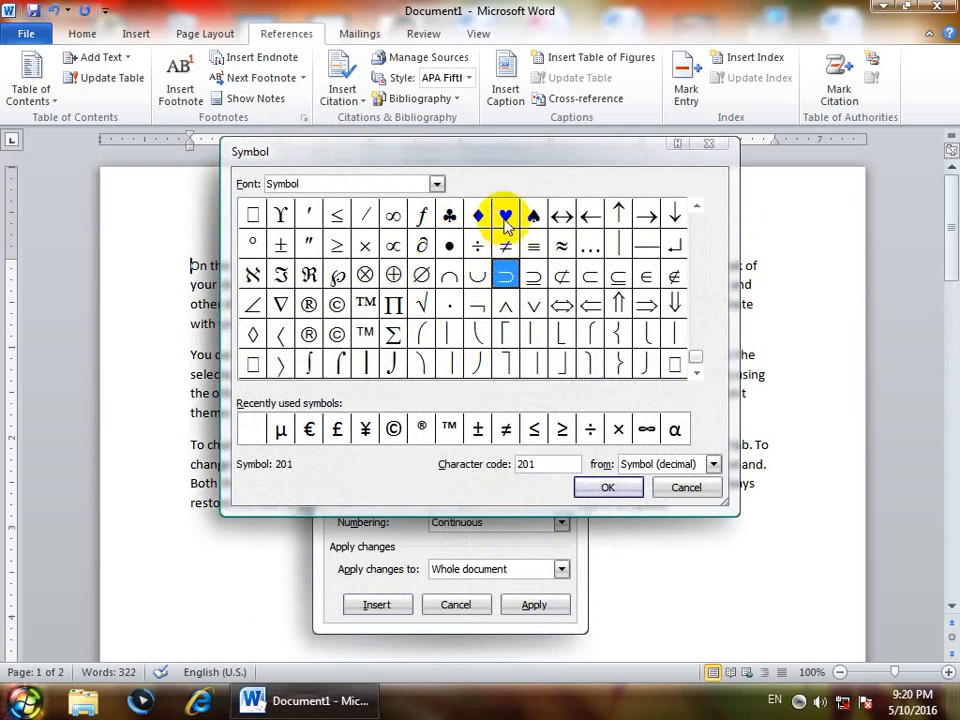
left_click(505, 215)
left_click(607, 497)
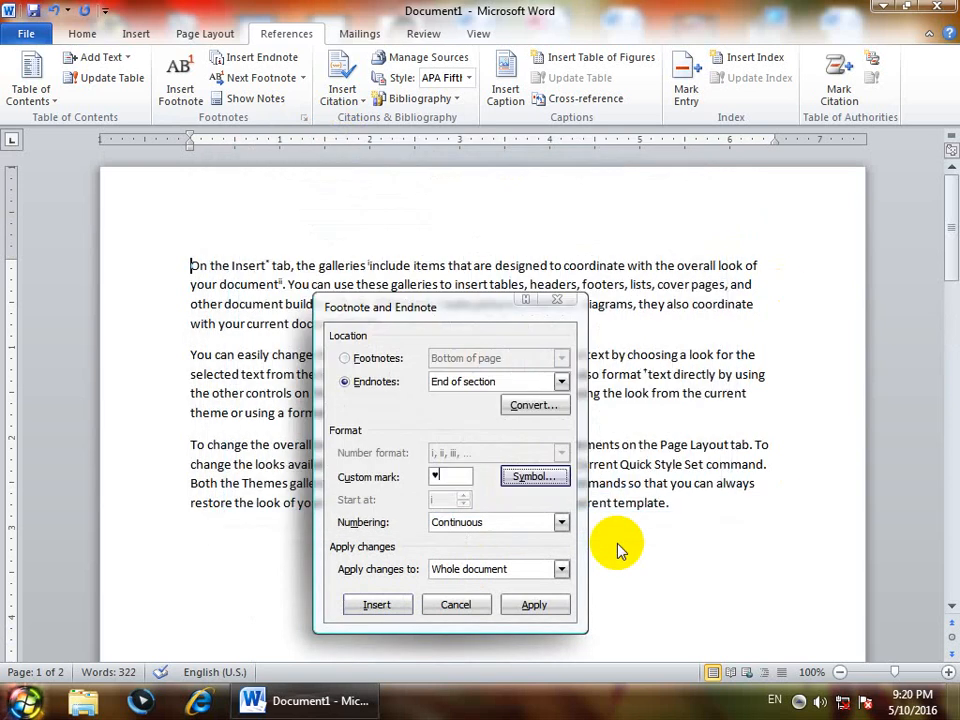
left_click(549, 603)
scroll(568, 628, "down", 10)
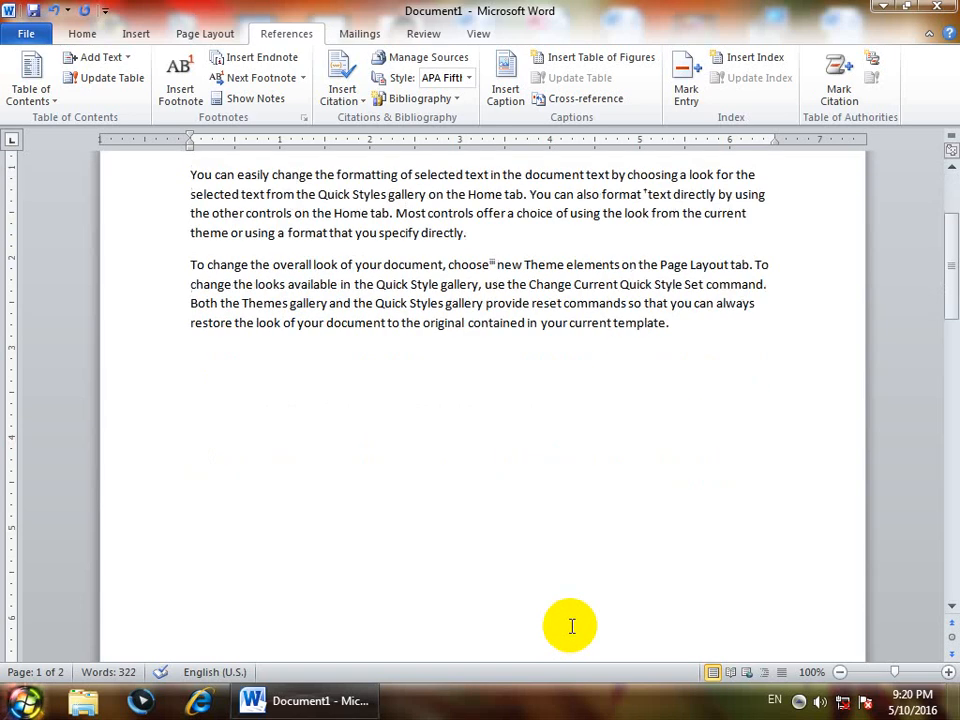
scroll(570, 626, "down", 9)
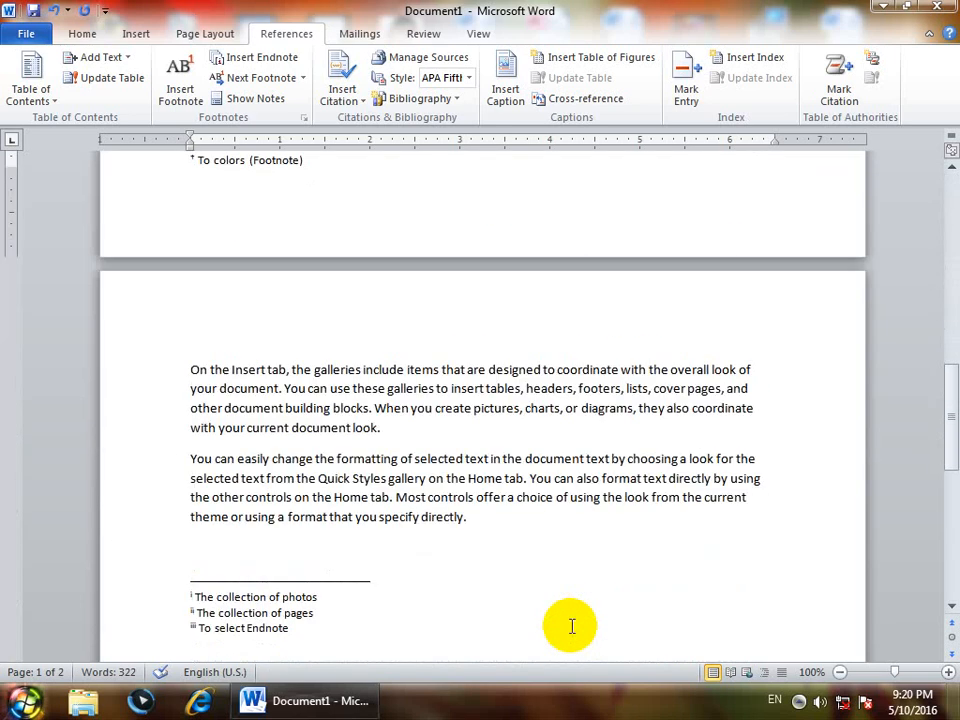
scroll(572, 626, "up", 4)
scroll(572, 626, "up", 3)
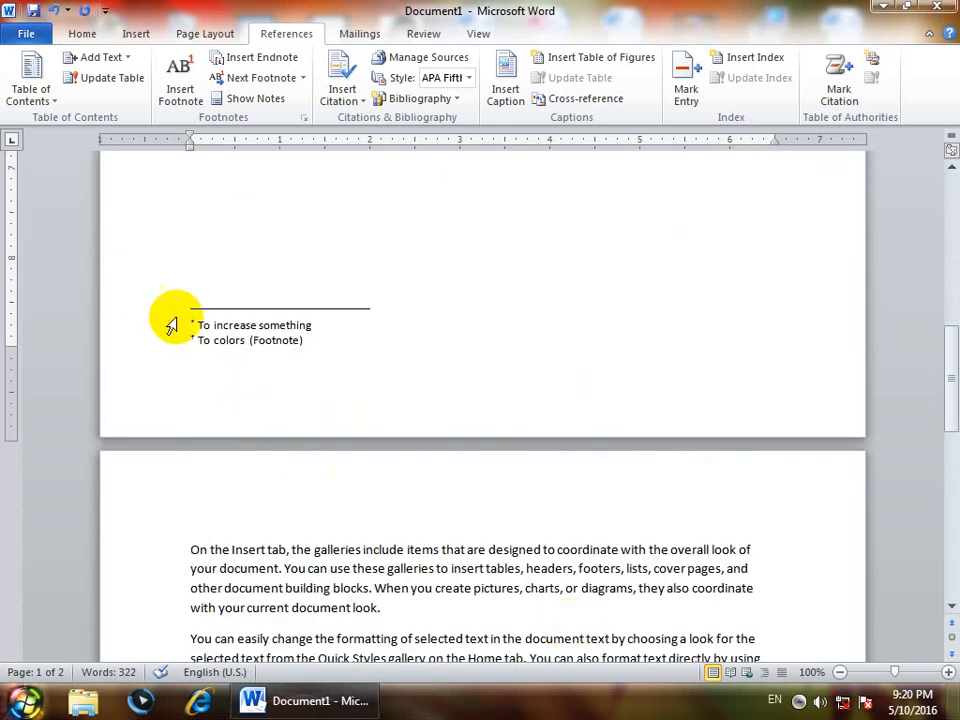
scroll(268, 408, "up", 3)
scroll(268, 408, "up", 12)
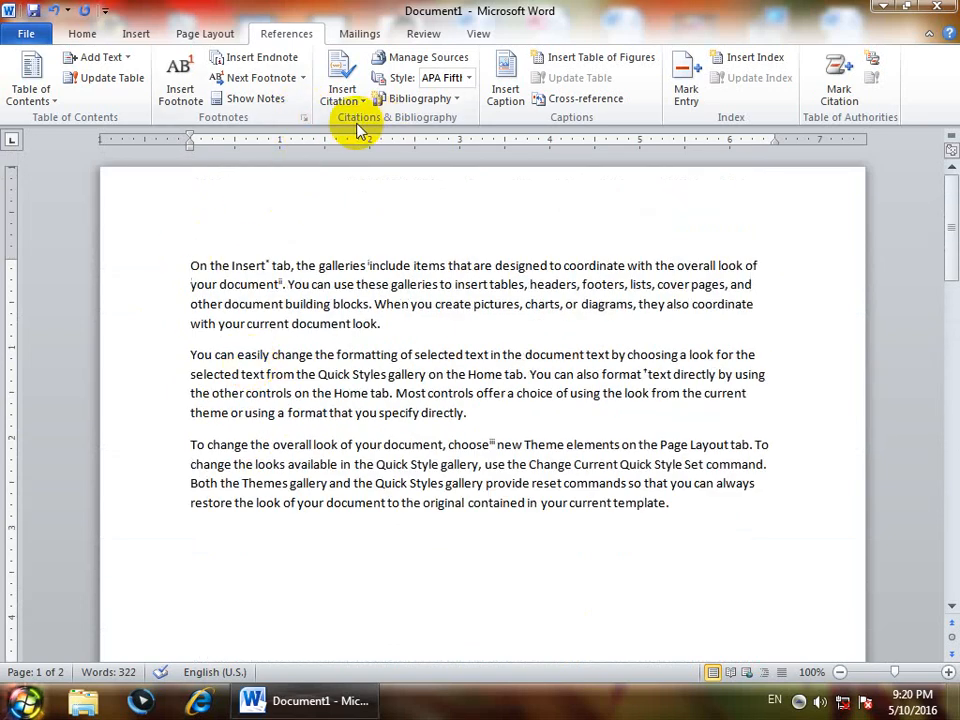
Insert an endnote with custom mark * at the first paragraph, keeping numbering Continuous
left_click(303, 117)
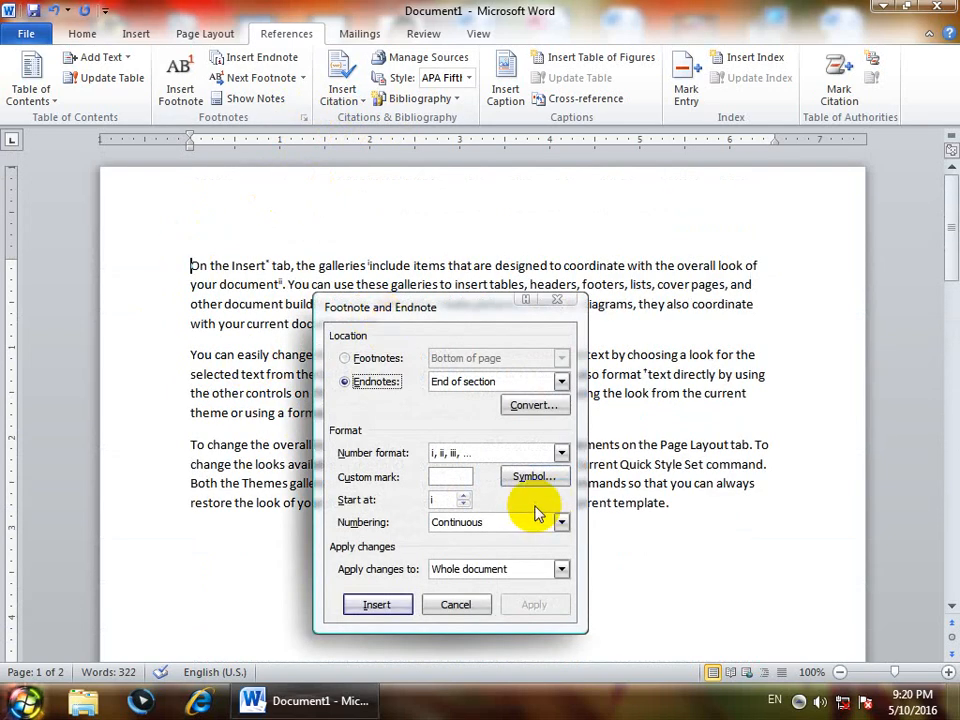
left_click(458, 484)
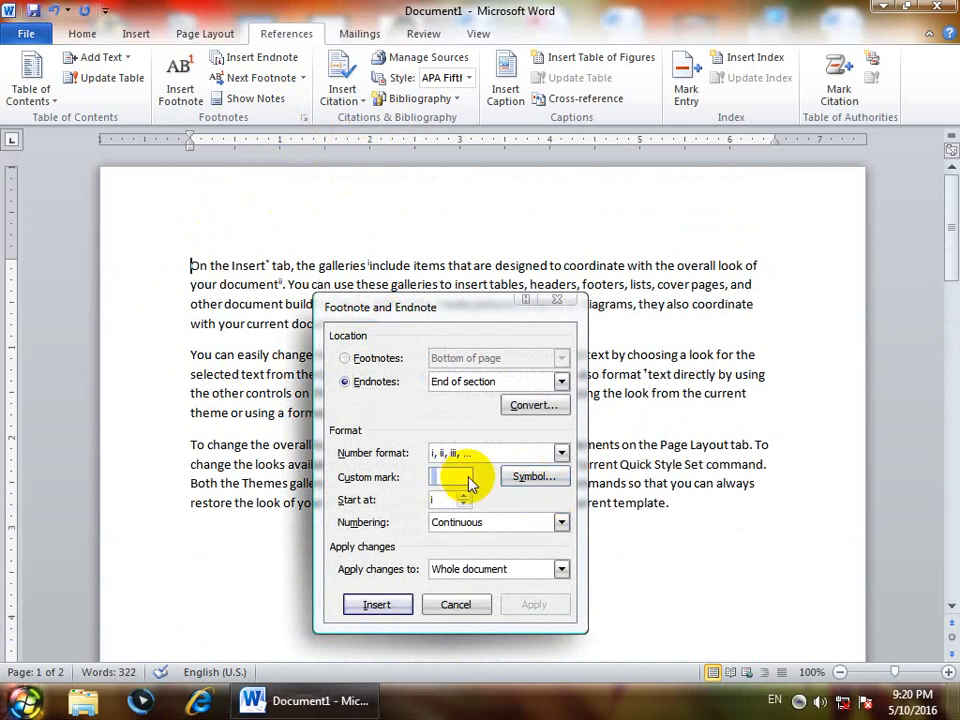
type("*")
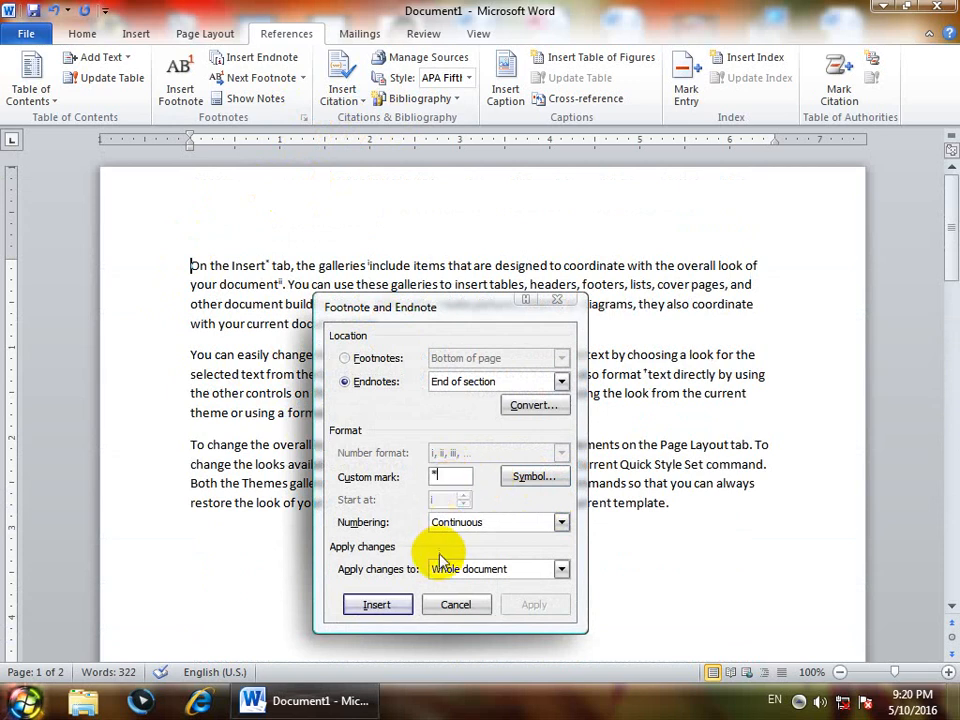
left_click(376, 605)
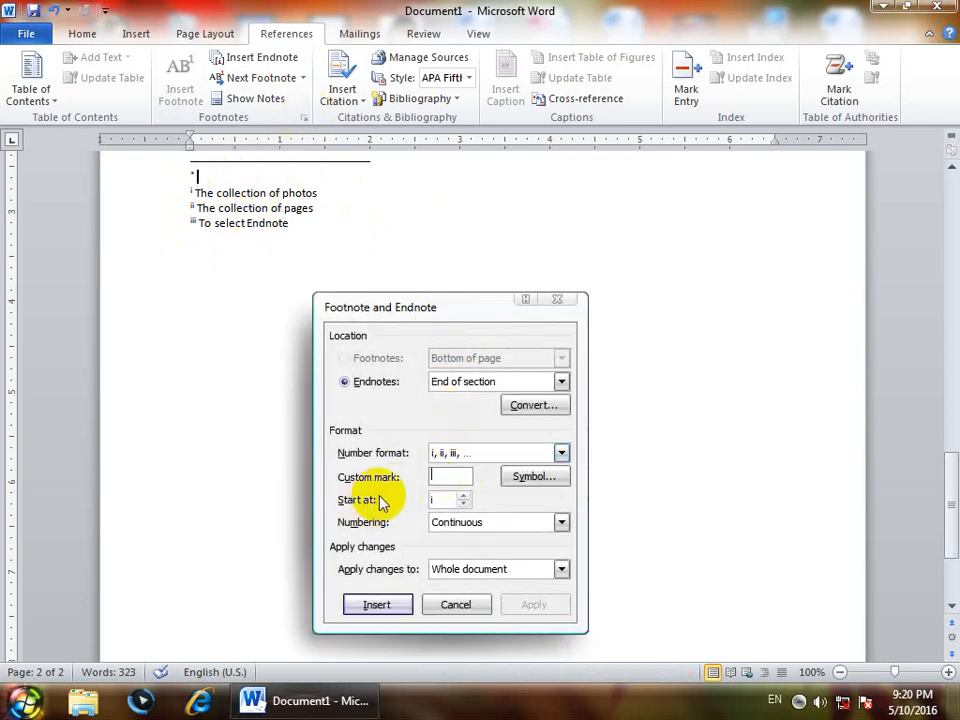
left_click(500, 524)
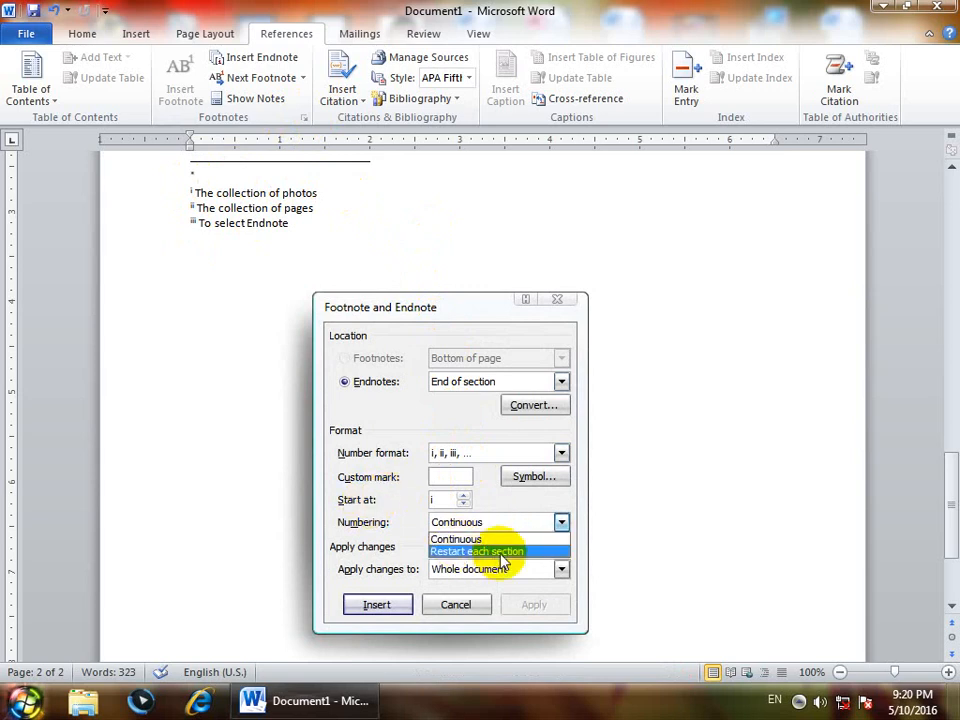
left_click(552, 297)
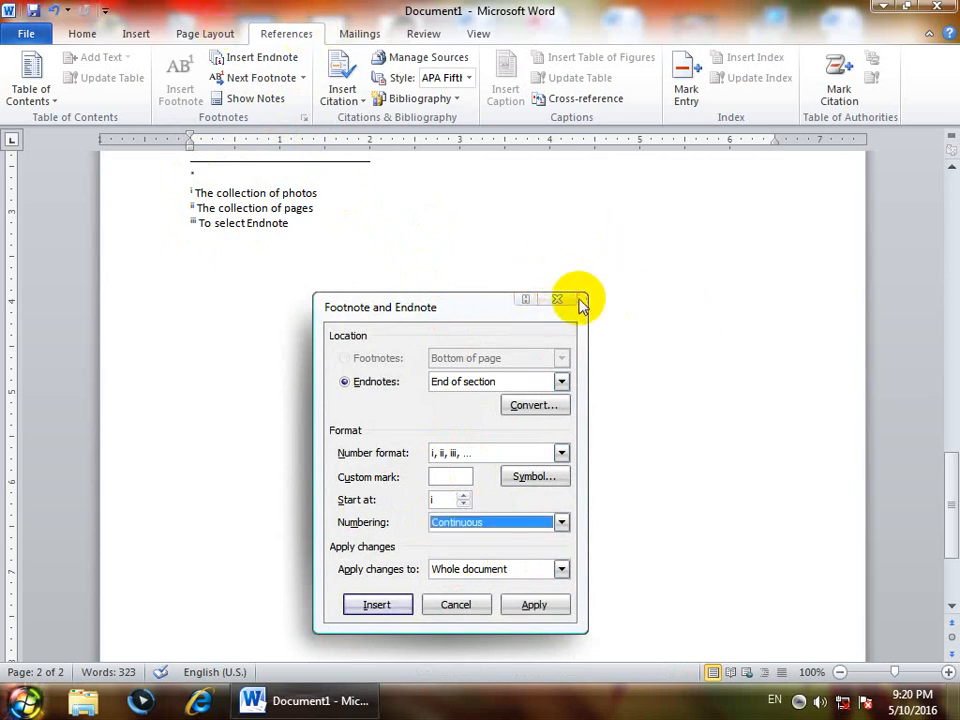
left_click(563, 299)
left_click(214, 36)
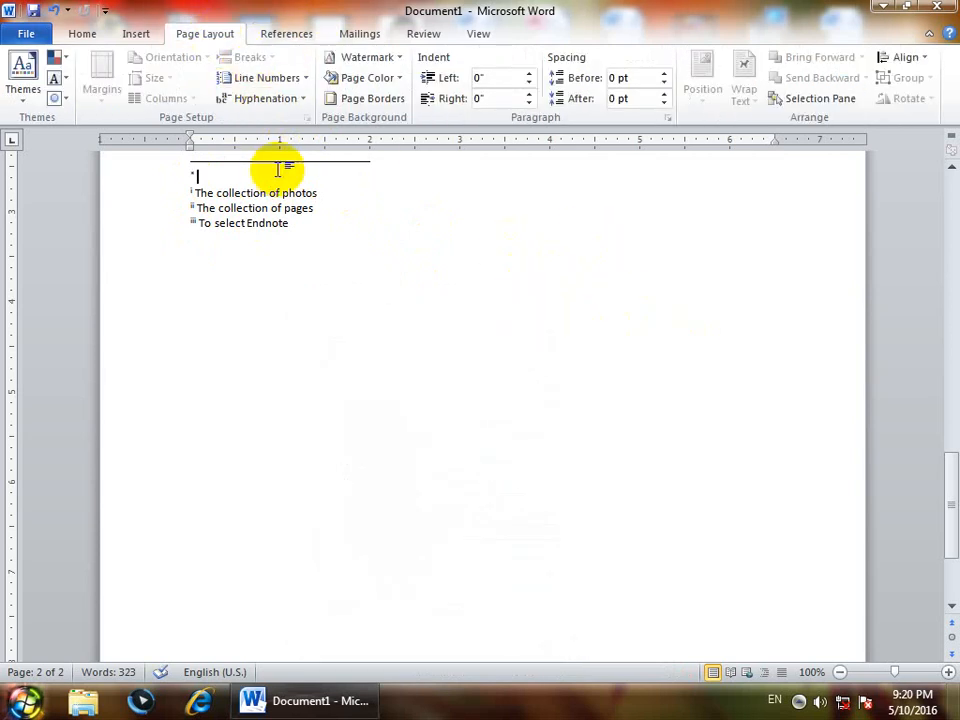
Dismiss Line Numbering and the Footnote and Endnote settings unchanged, then create a new blank document with Ctrl+N
left_click(282, 80)
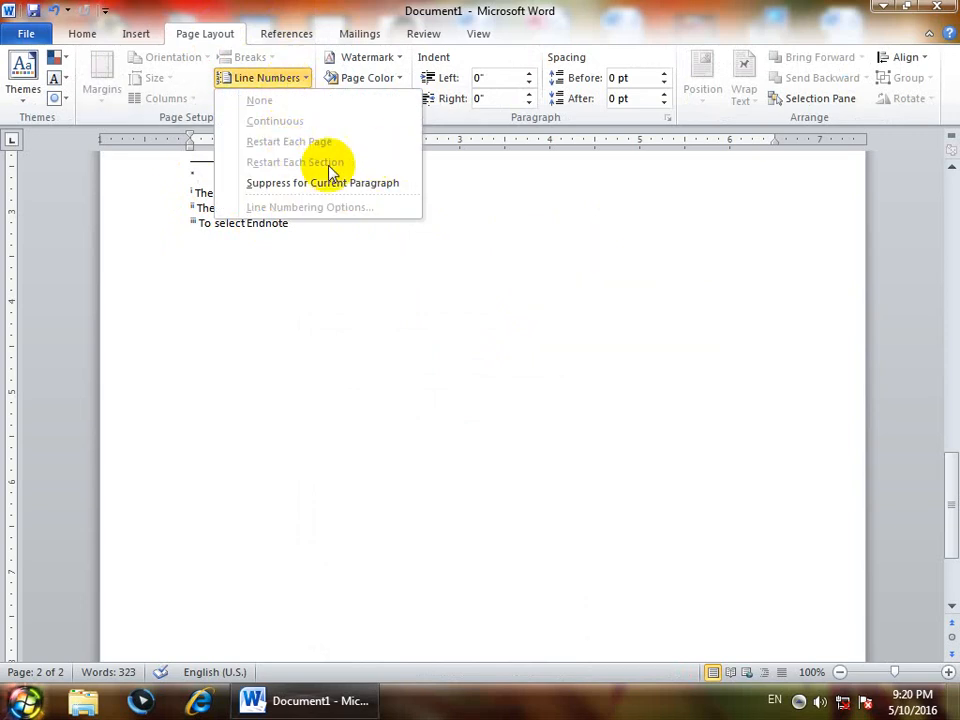
left_click(305, 14)
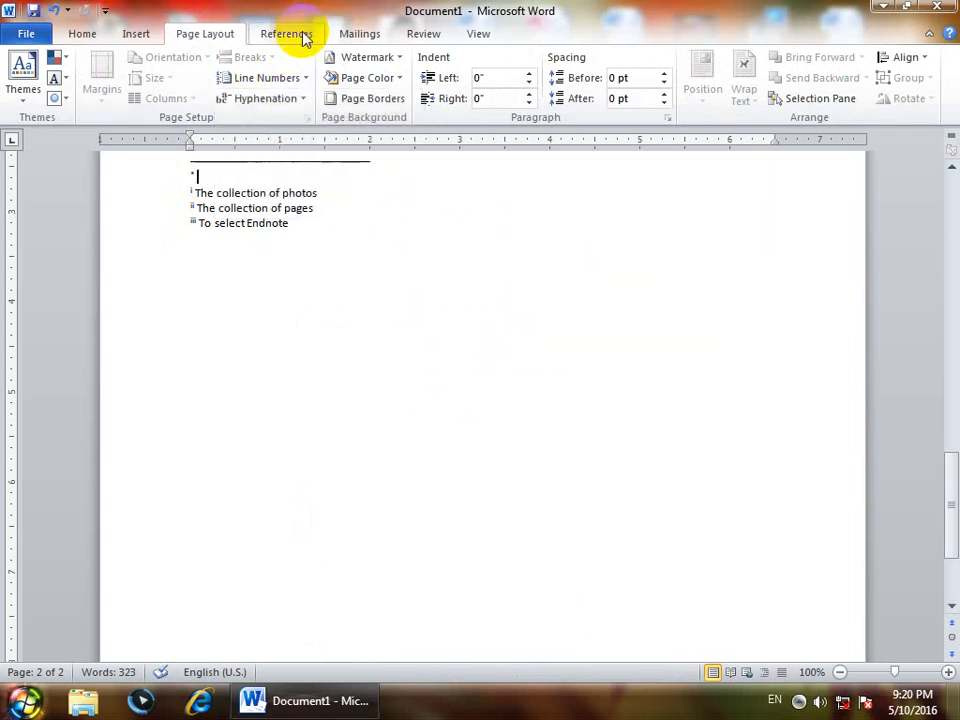
left_click(303, 35)
left_click(304, 118)
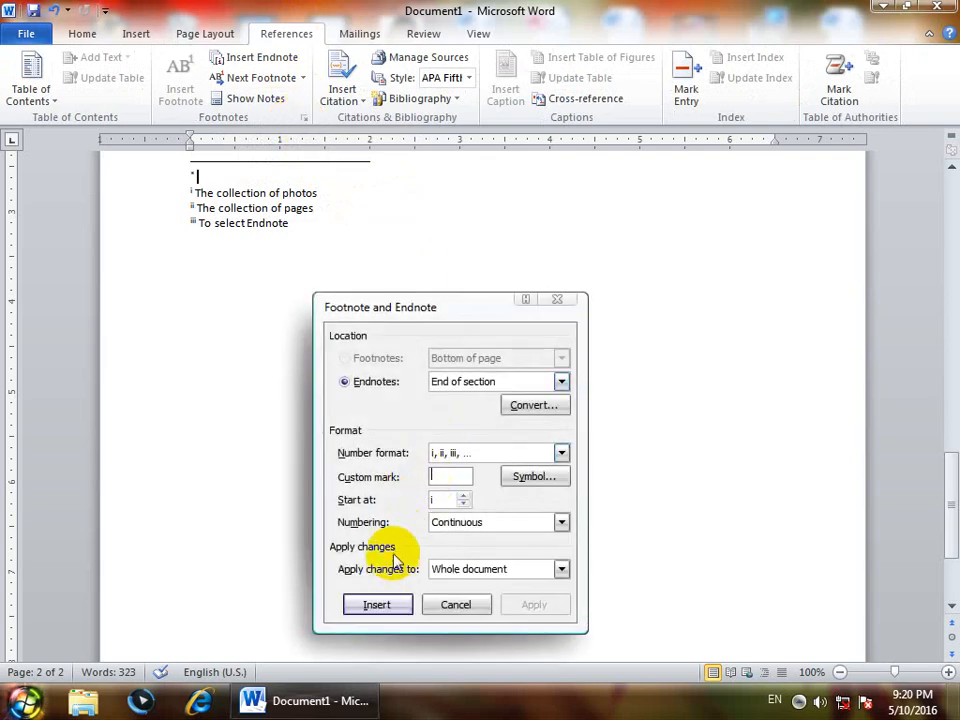
left_click(452, 604)
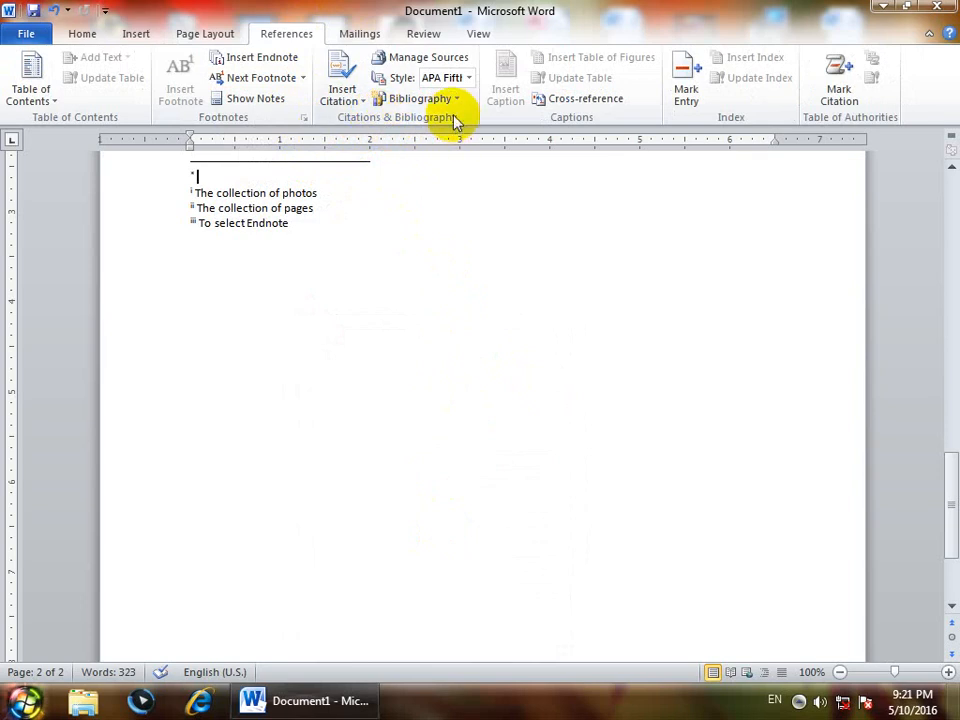
key("ctrl+n")
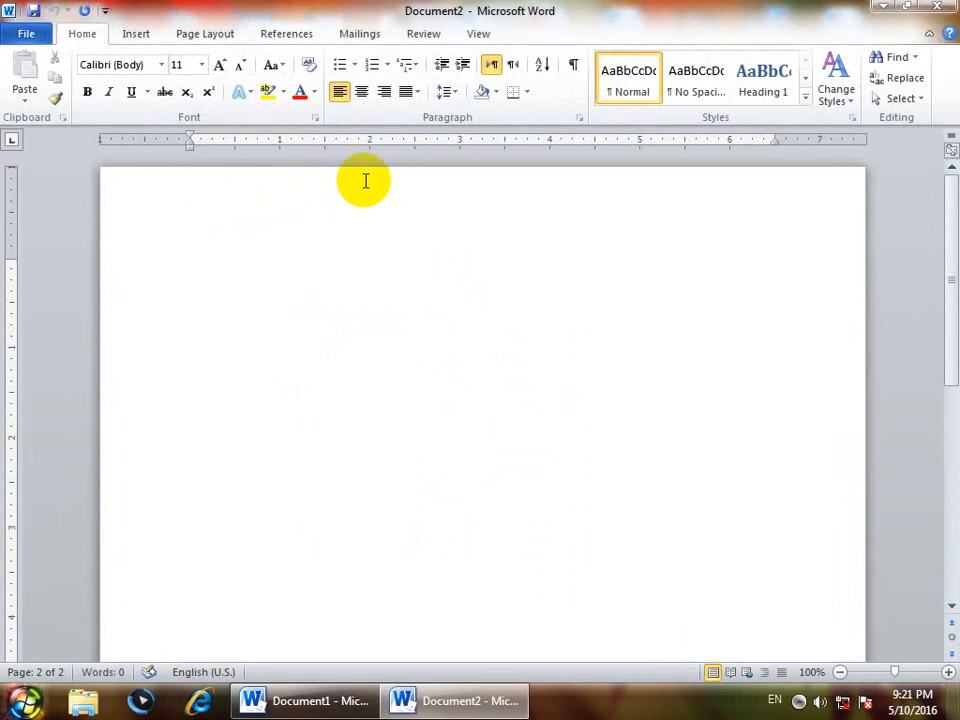
Type 'Citation Means signature' as the first line of Document2
left_click(284, 36)
type("c")
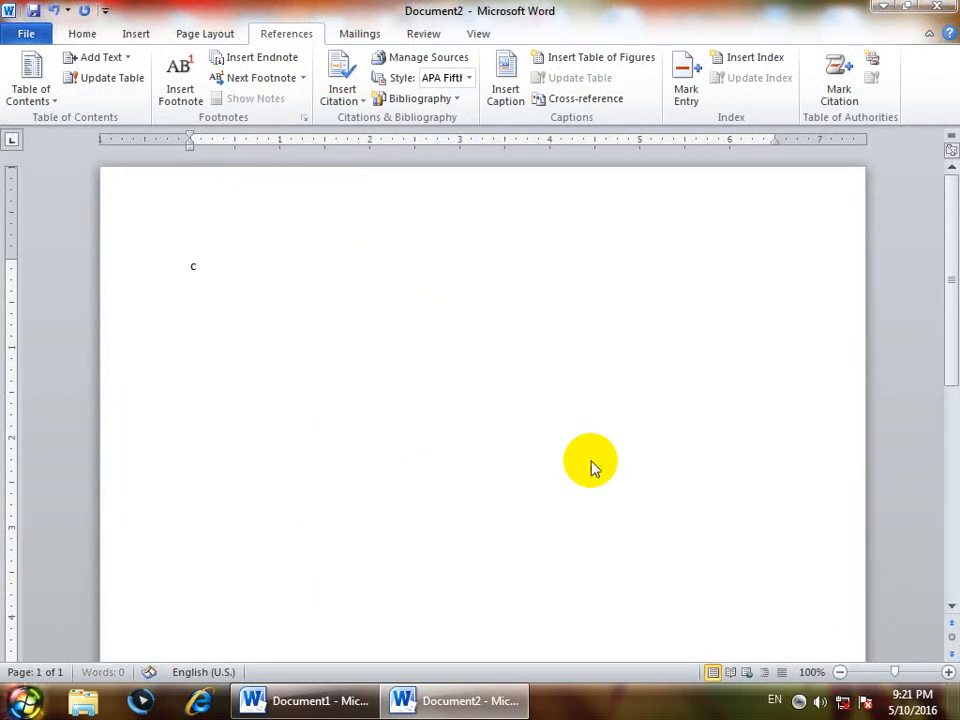
key("shift+F10")
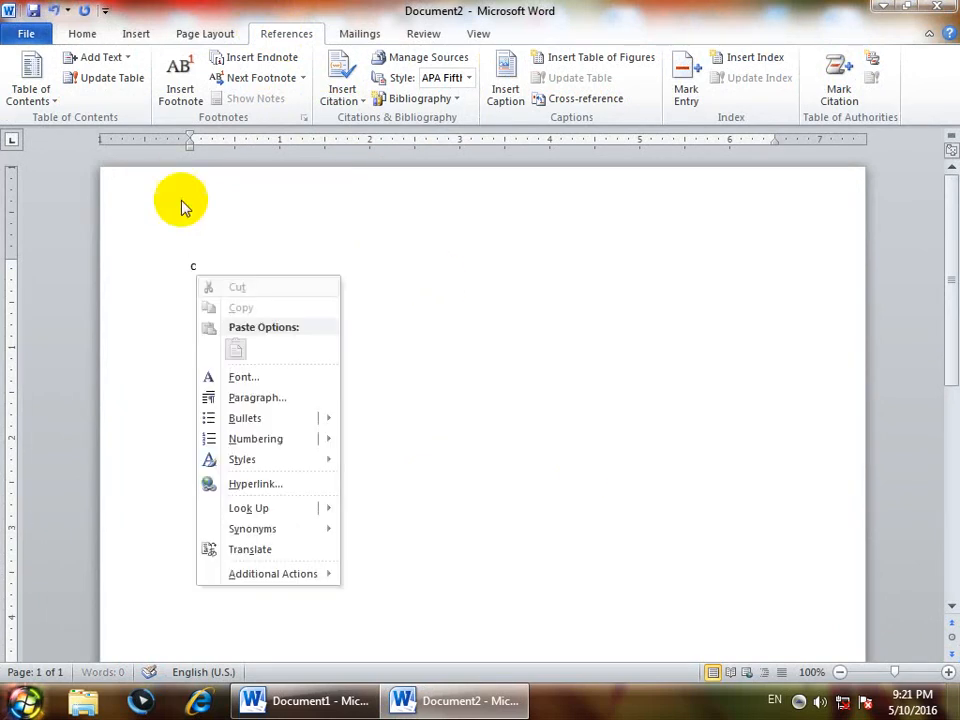
left_click(257, 261)
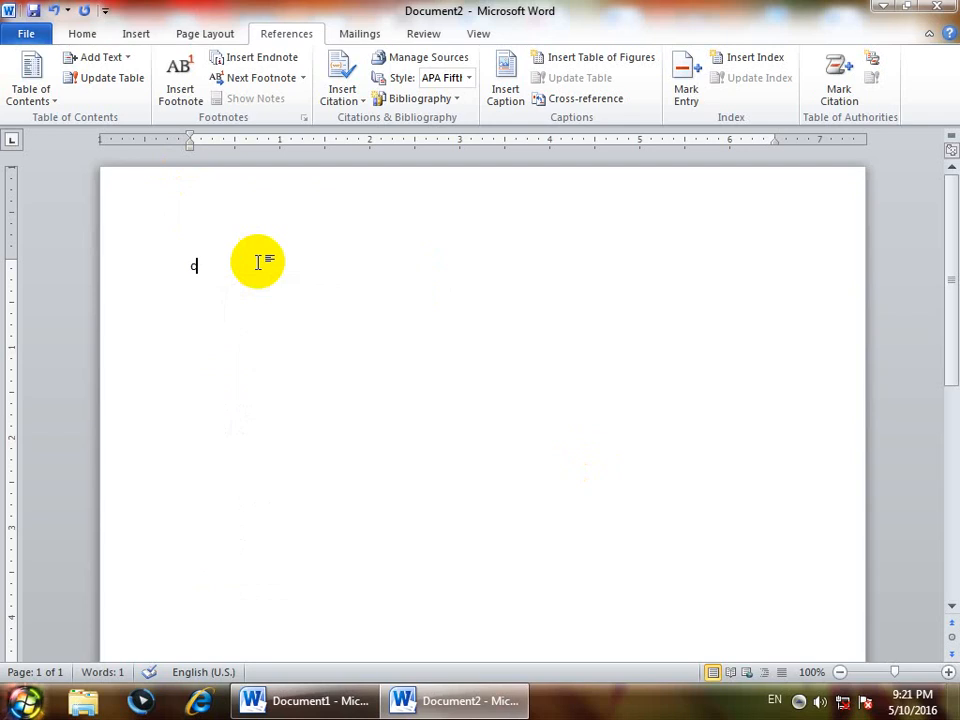
type("itation Meab")
key("BackSpace")
type("ns")
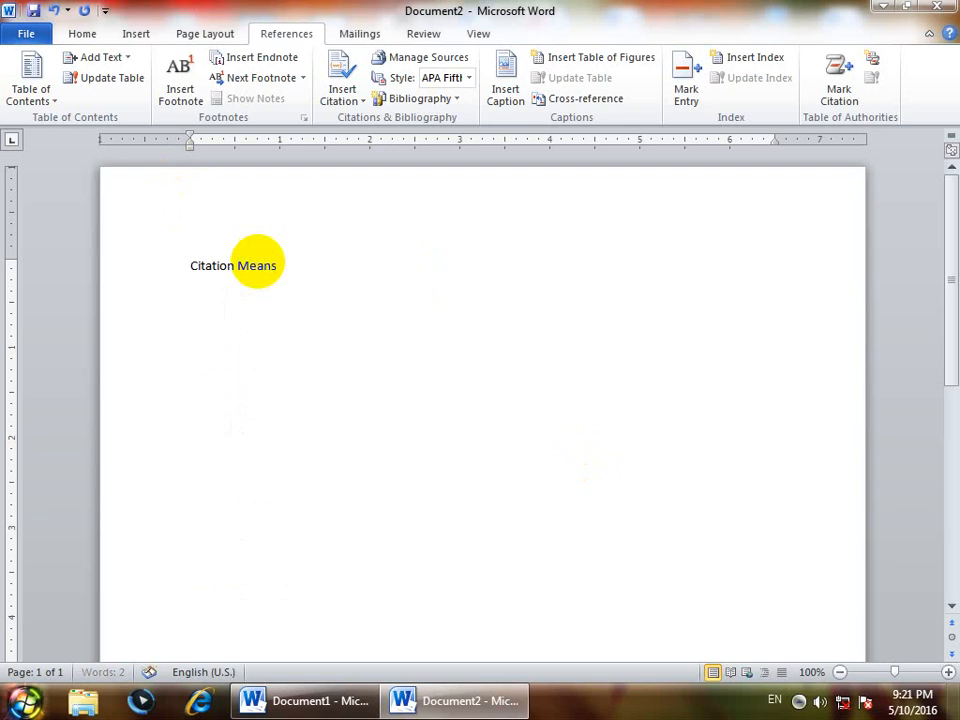
type(" signature")
key("Return")
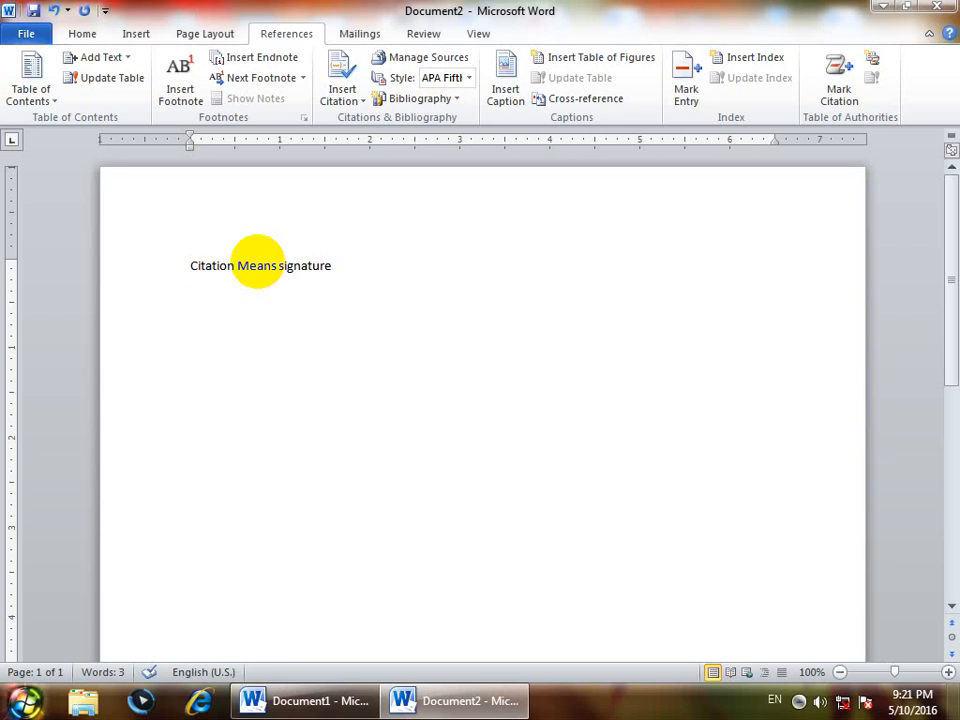
Type the second line 'Bibliography: information in a short lines' and select the 'Bibliography:' label
type("Bibliographt")
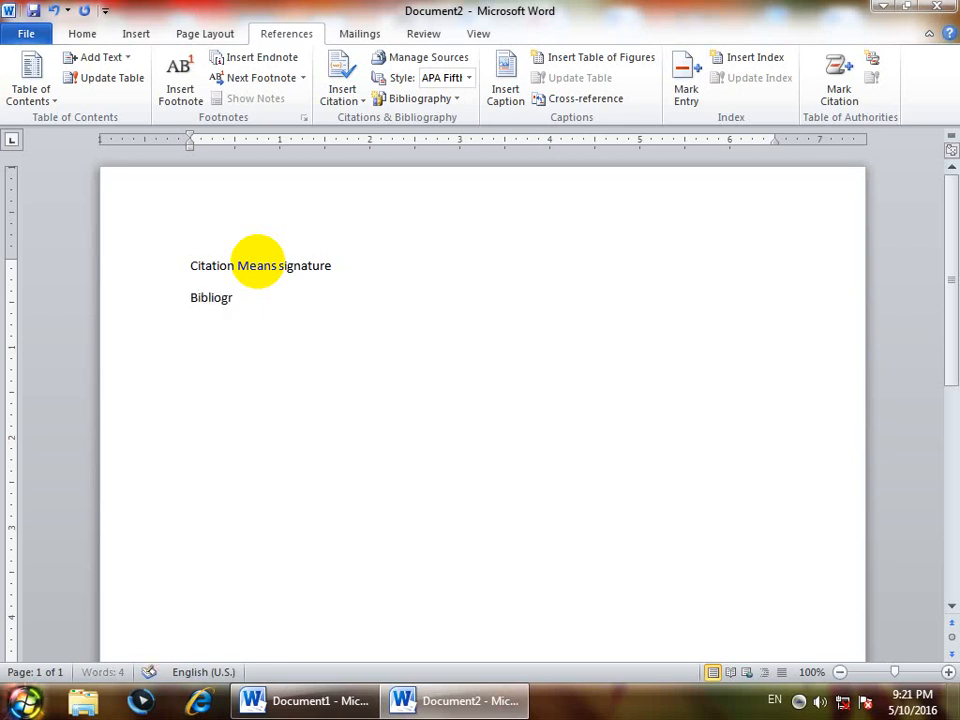
key("BackSpace")
type("y:")
type(" shor")
key("BackSpace")
key("BackSpace")
key("BackSpace")
key("BackSpace")
type("infrormatio")
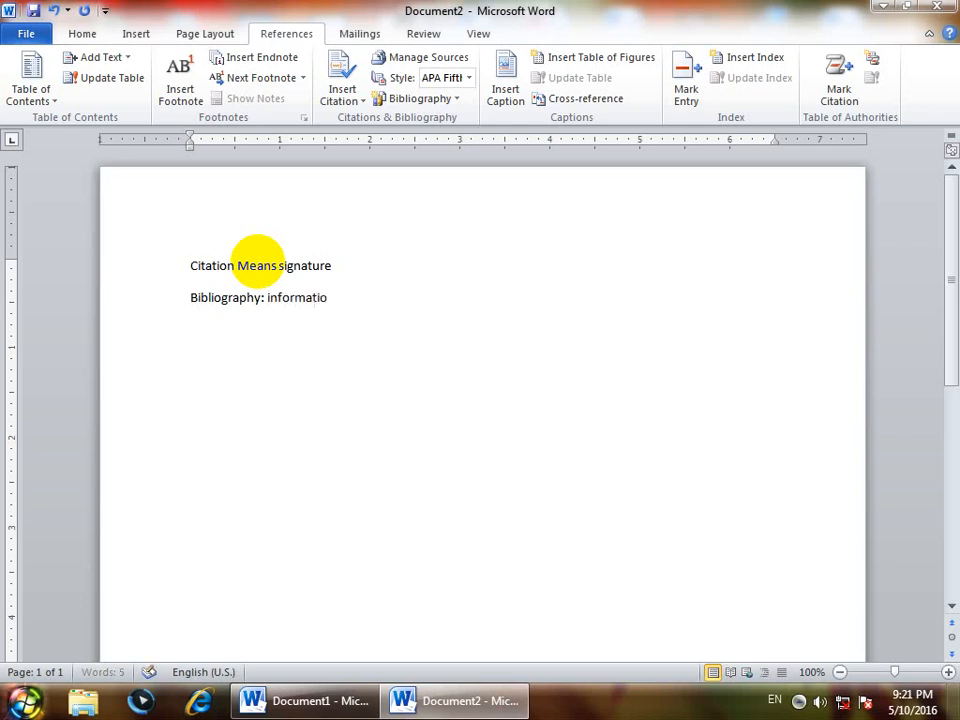
type("n in a short")
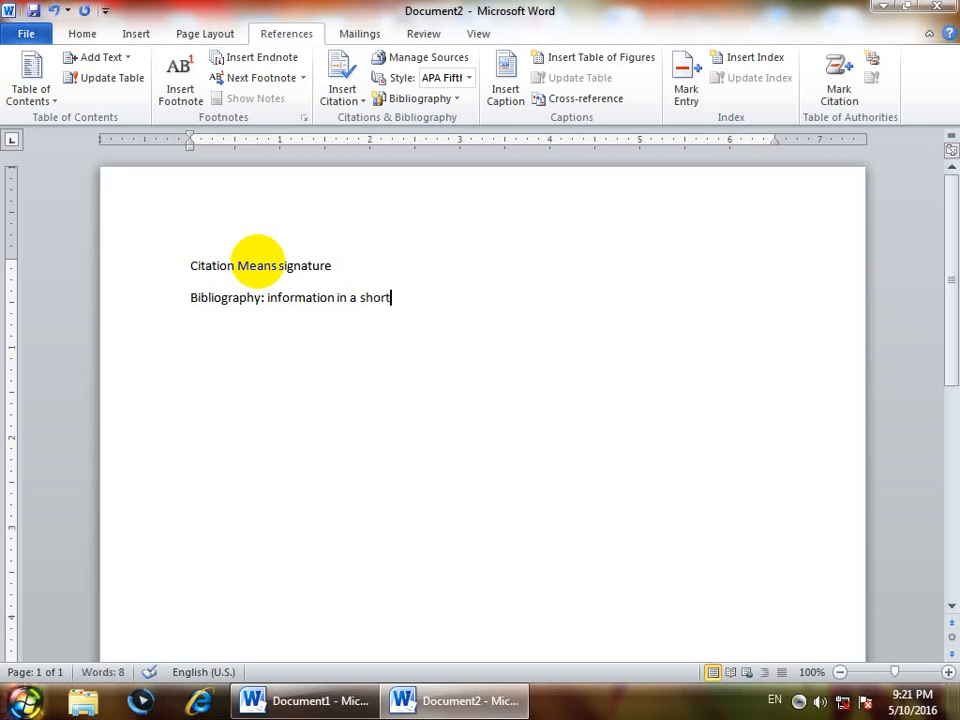
type(" lines")
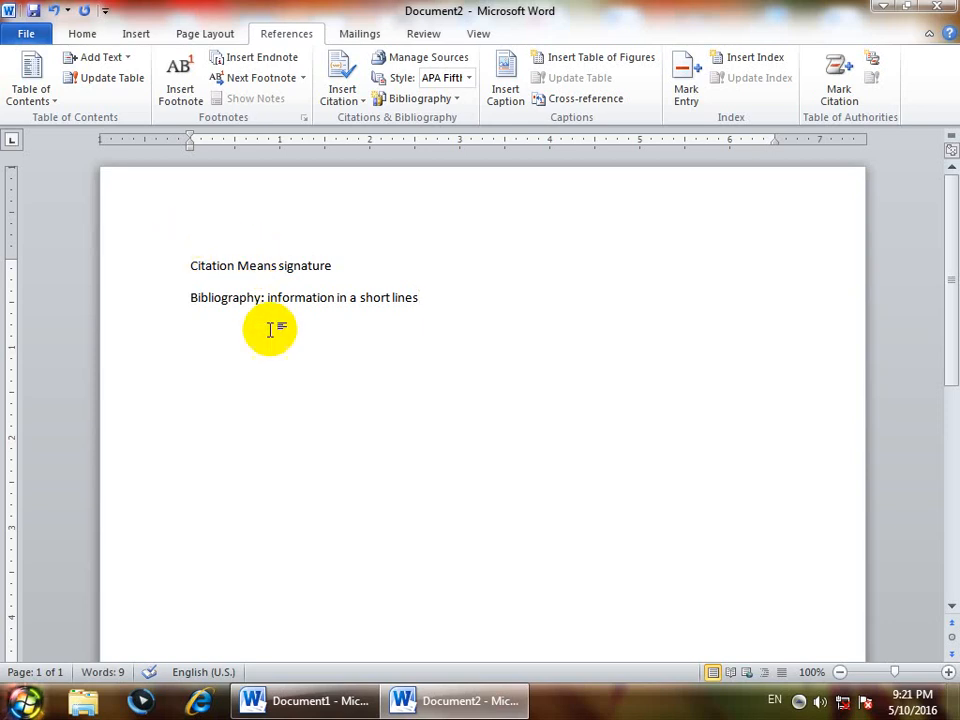
left_click_drag(264, 315, 171, 321)
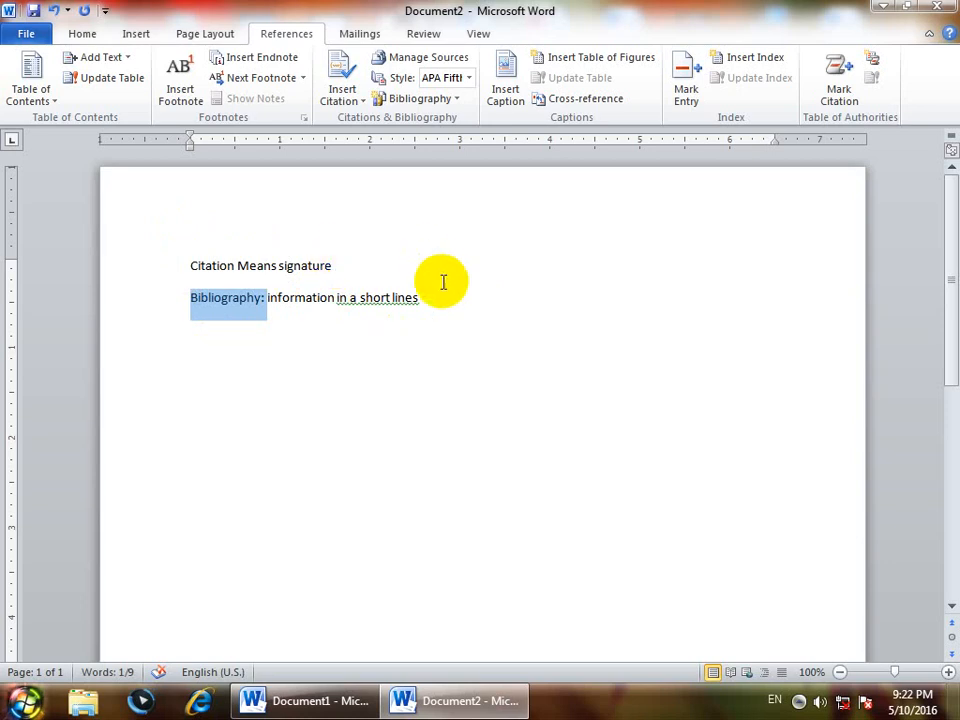
Select both typed lines and delete them, leaving Document2 empty at 0 words
left_click_drag(420, 298, 196, 266)
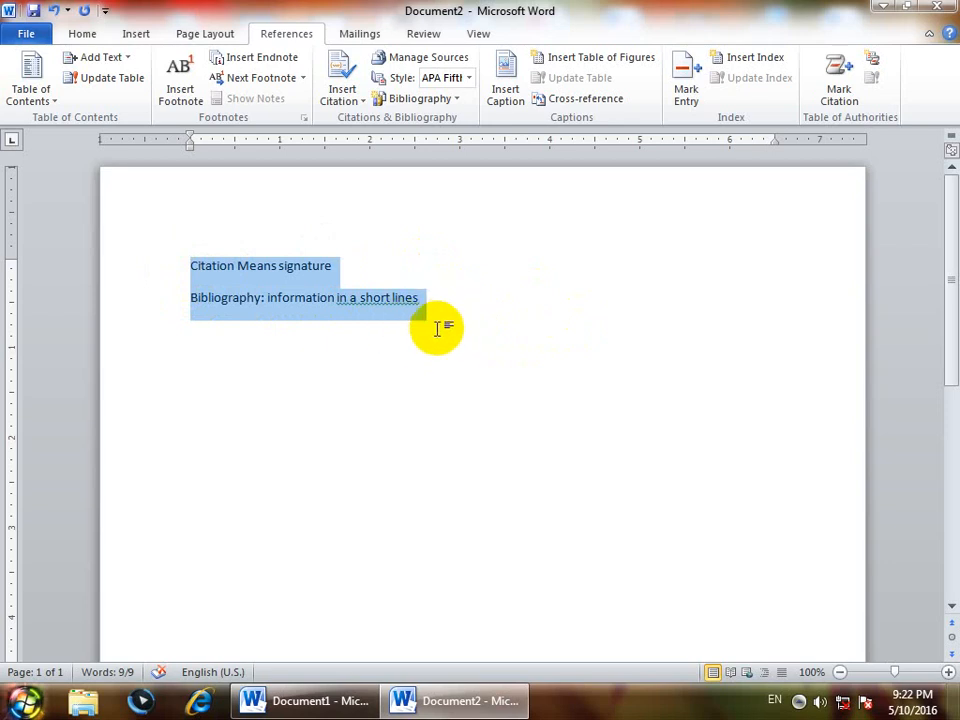
left_click_drag(475, 330, 118, 264)
left_click(444, 308)
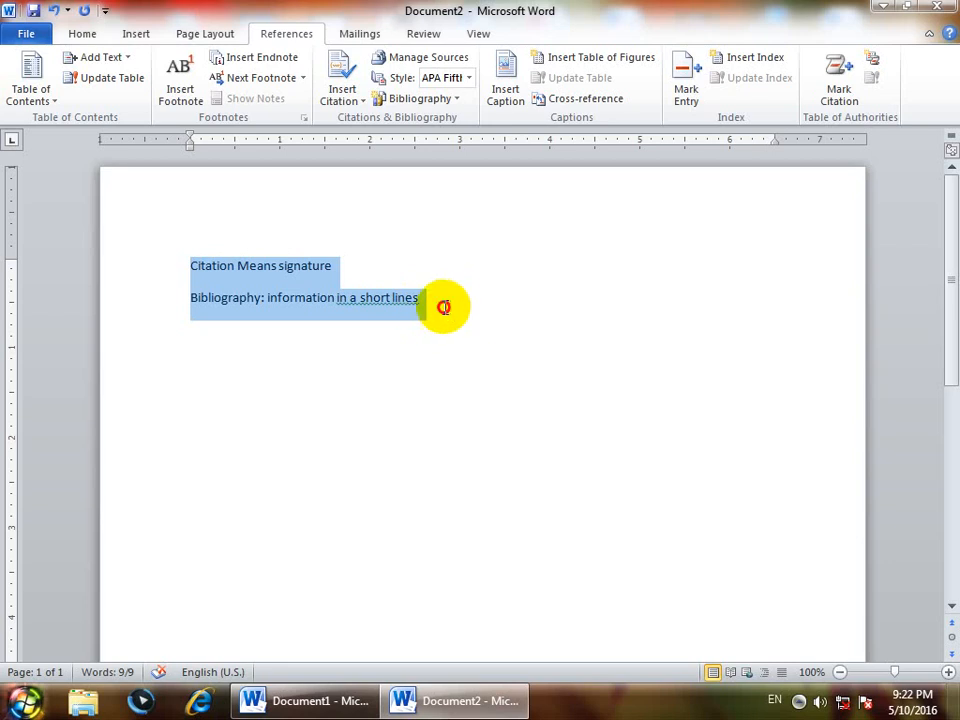
left_click_drag(446, 307, 122, 209)
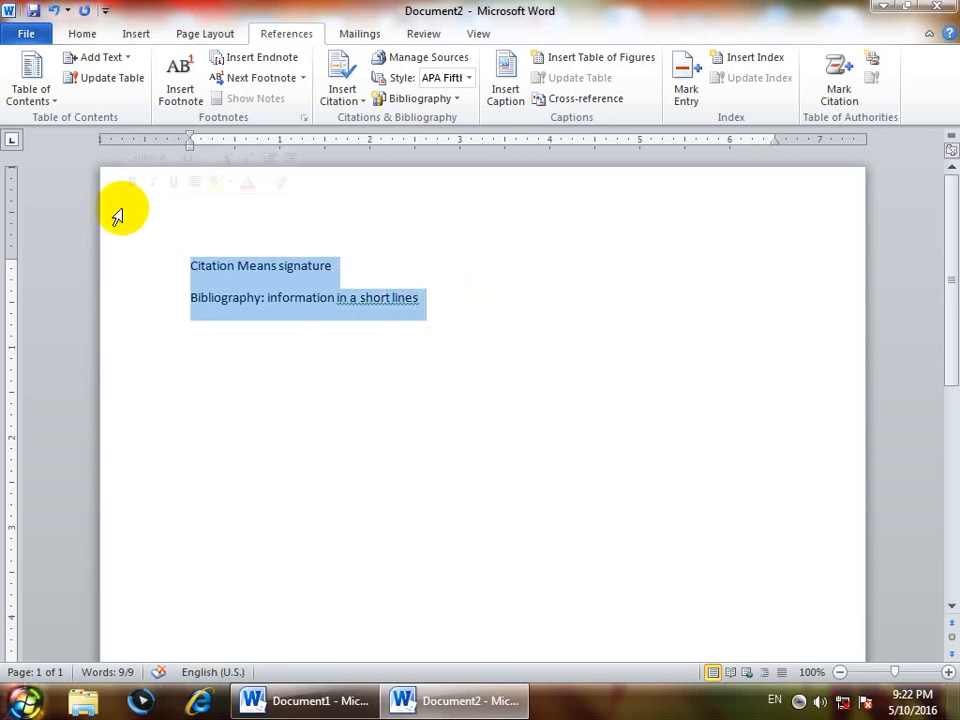
key("Delete")
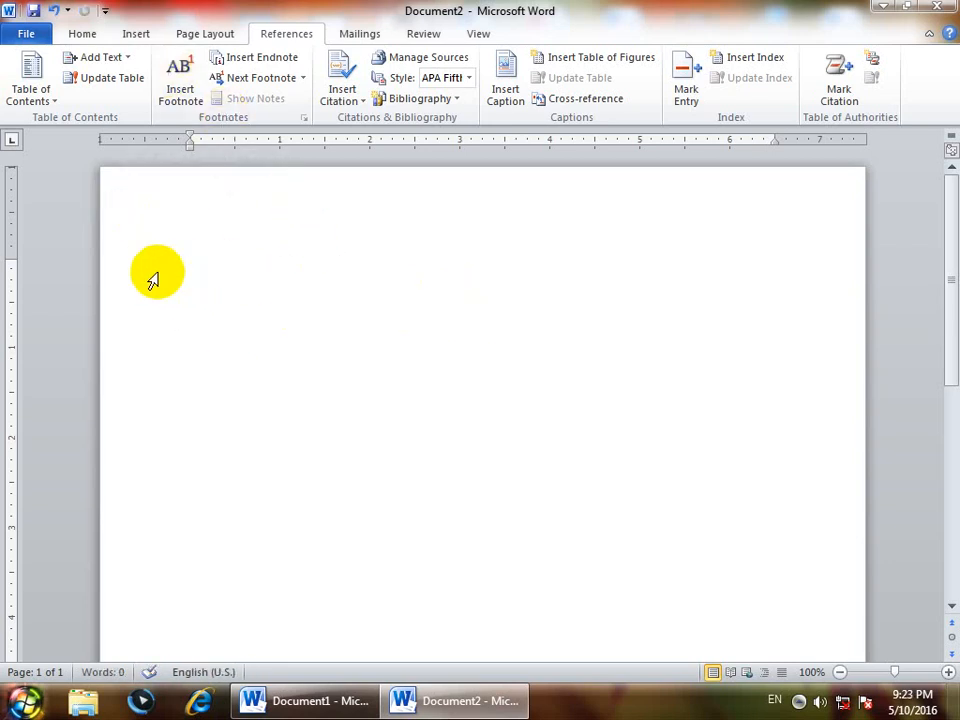
right_click(592, 288)
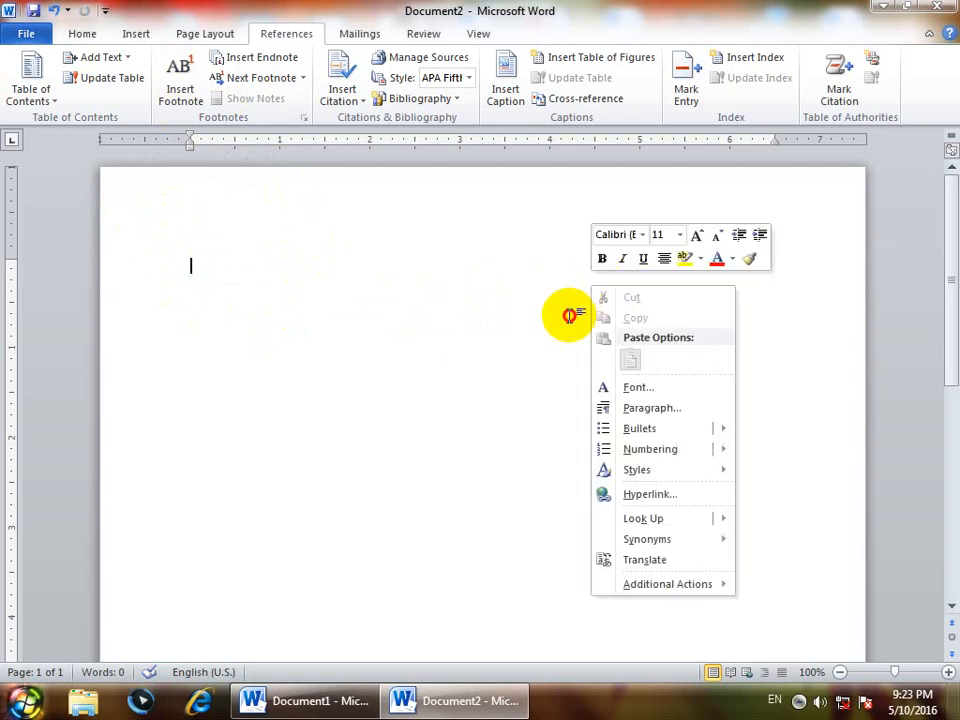
left_click(569, 315)
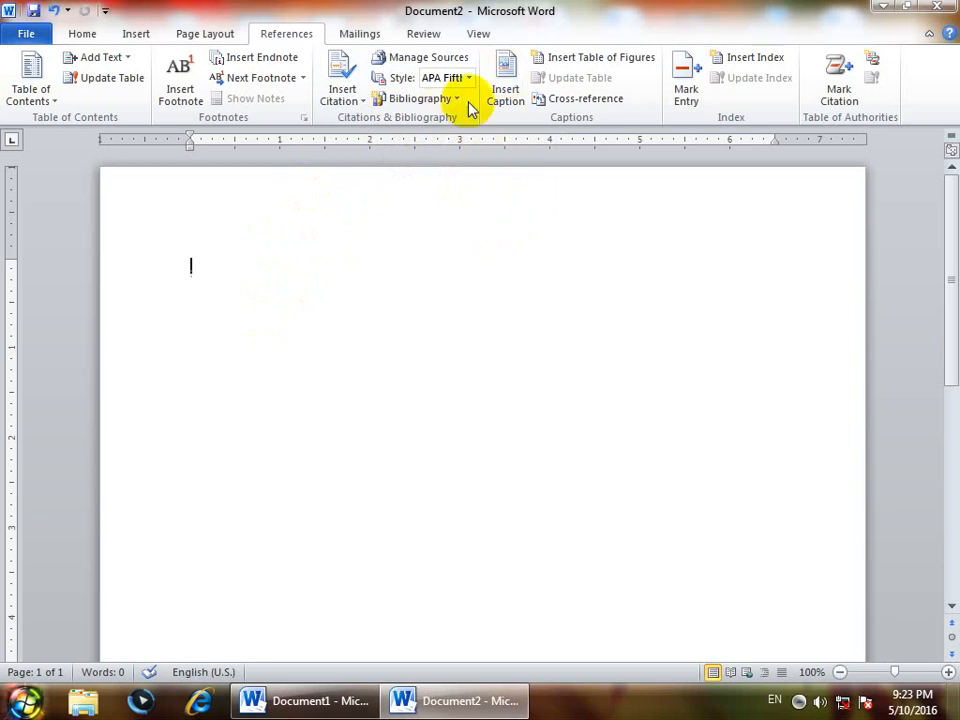
Start a new Book source and enter the author's name as a corporate author
left_click(350, 103)
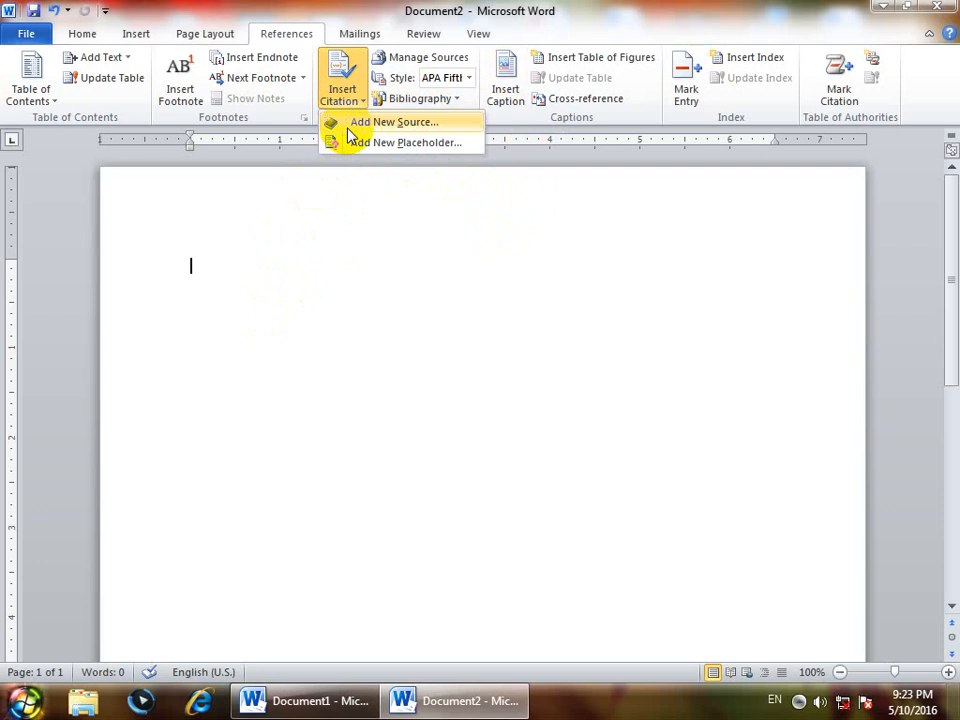
left_click(352, 124)
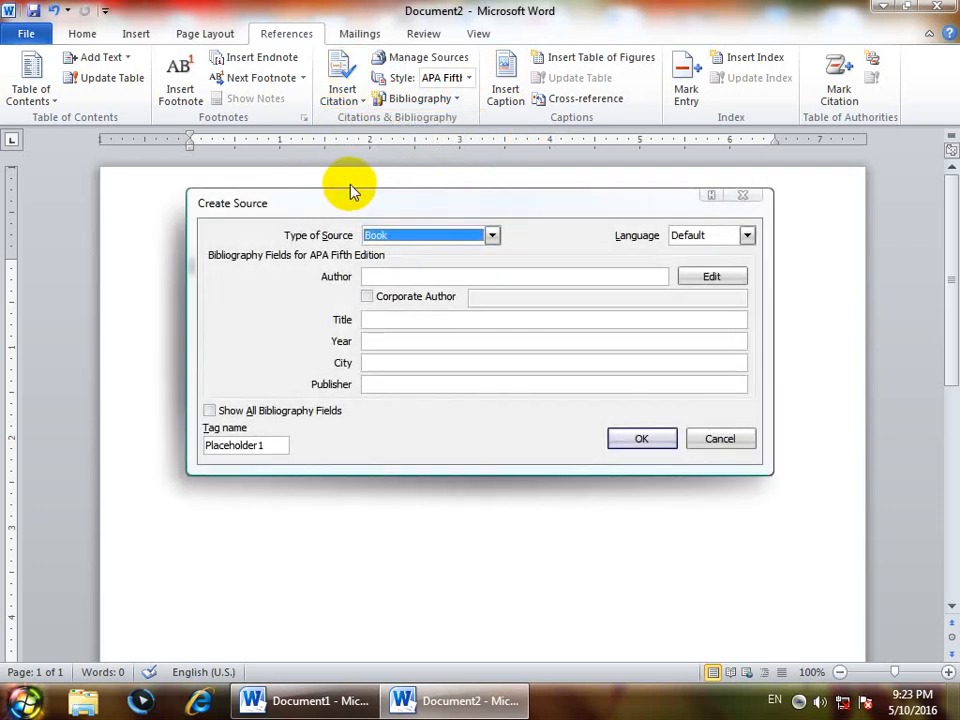
left_click(408, 240)
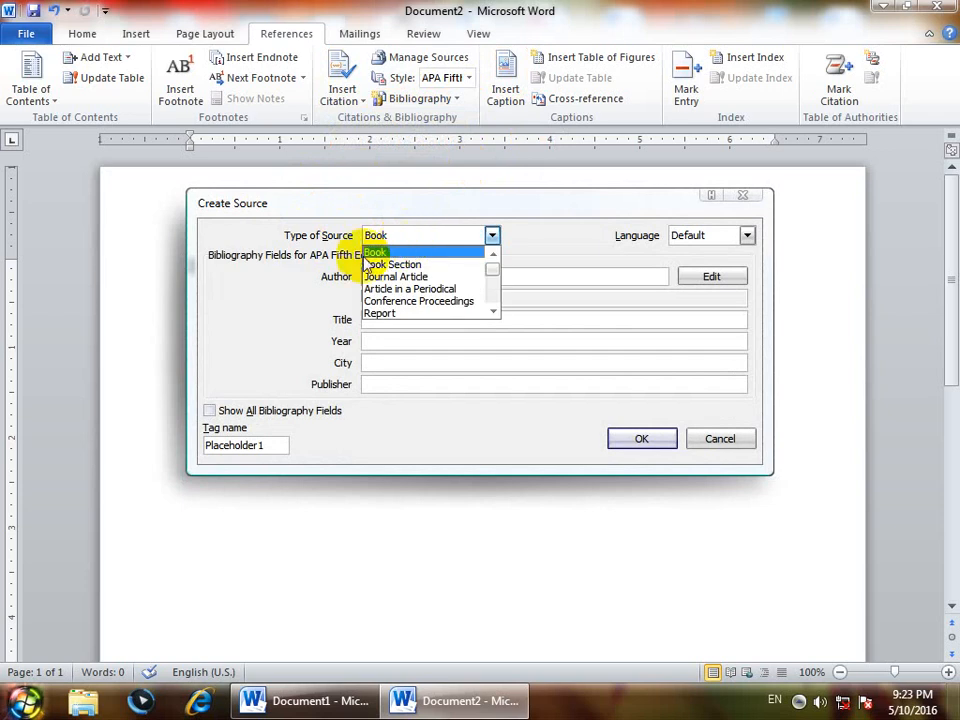
left_click(381, 251)
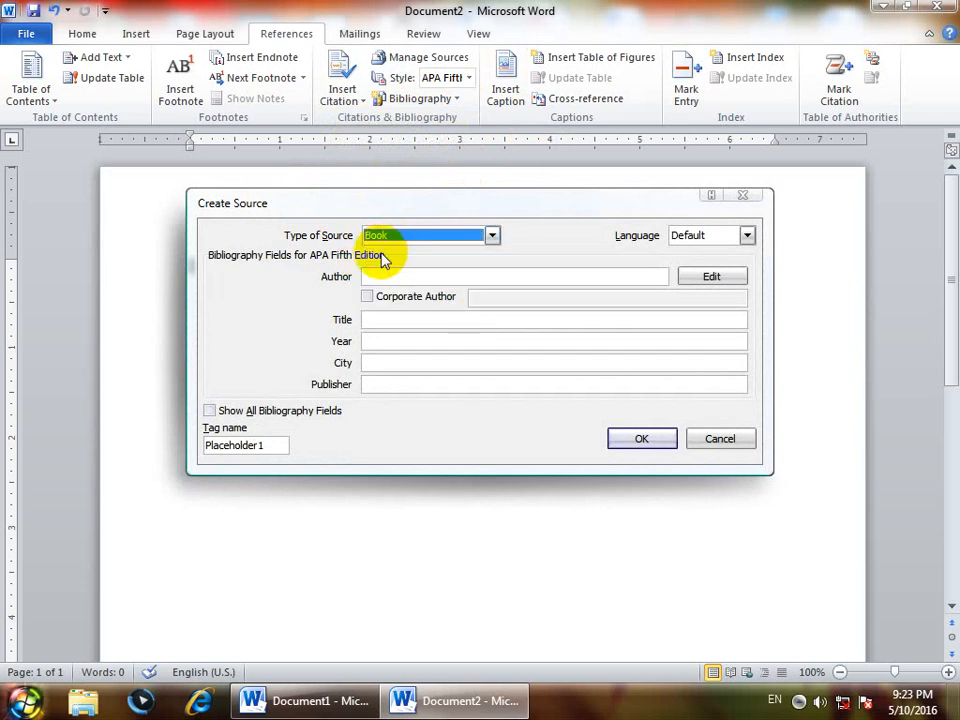
left_click(371, 276)
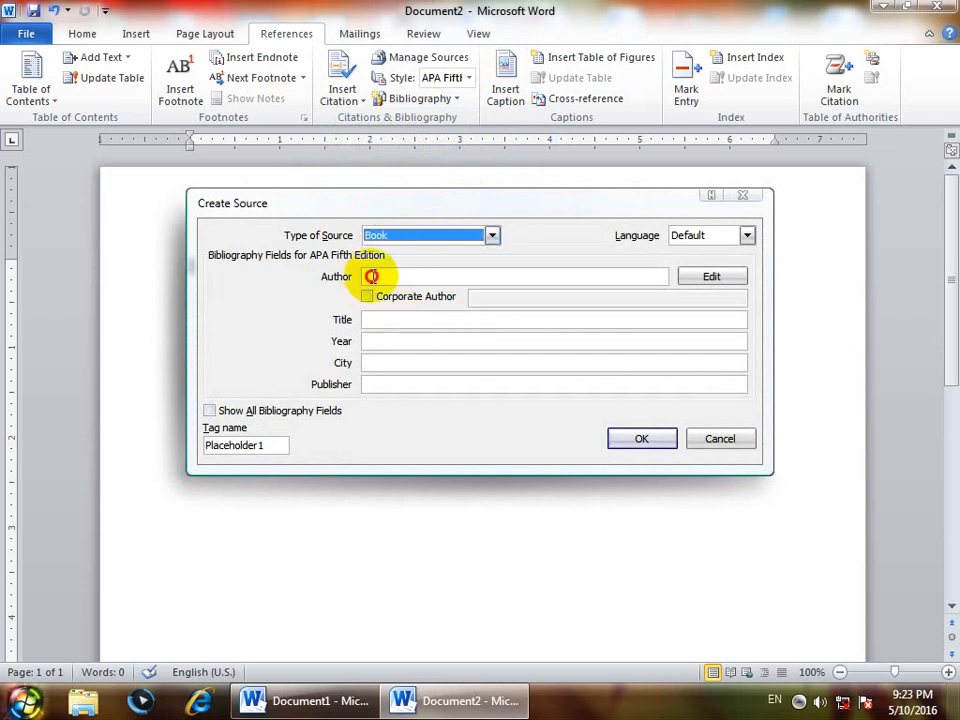
type("n")
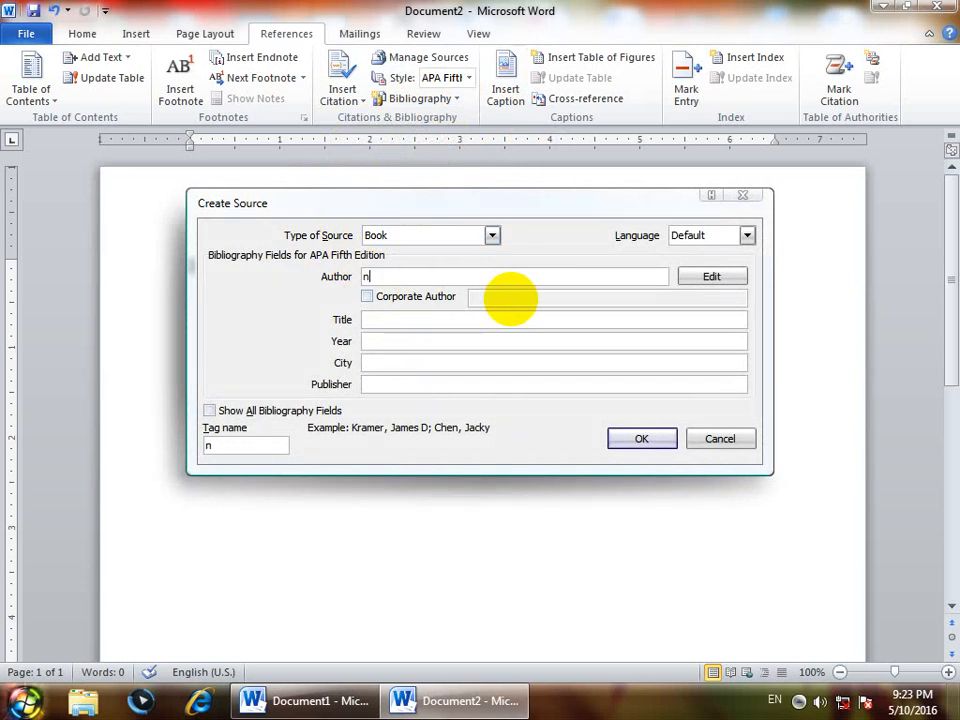
type("aveed")
left_click(368, 297)
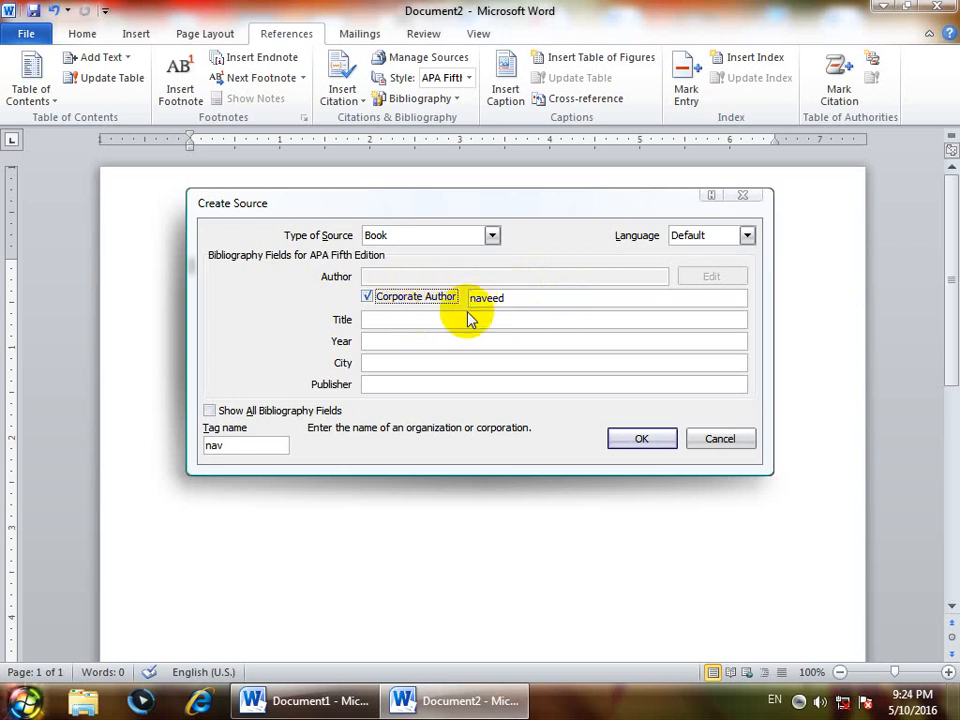
Enter title 'windows', year 2016, city 'pawaka' and publisher 'afghan printing press'
left_click(371, 319)
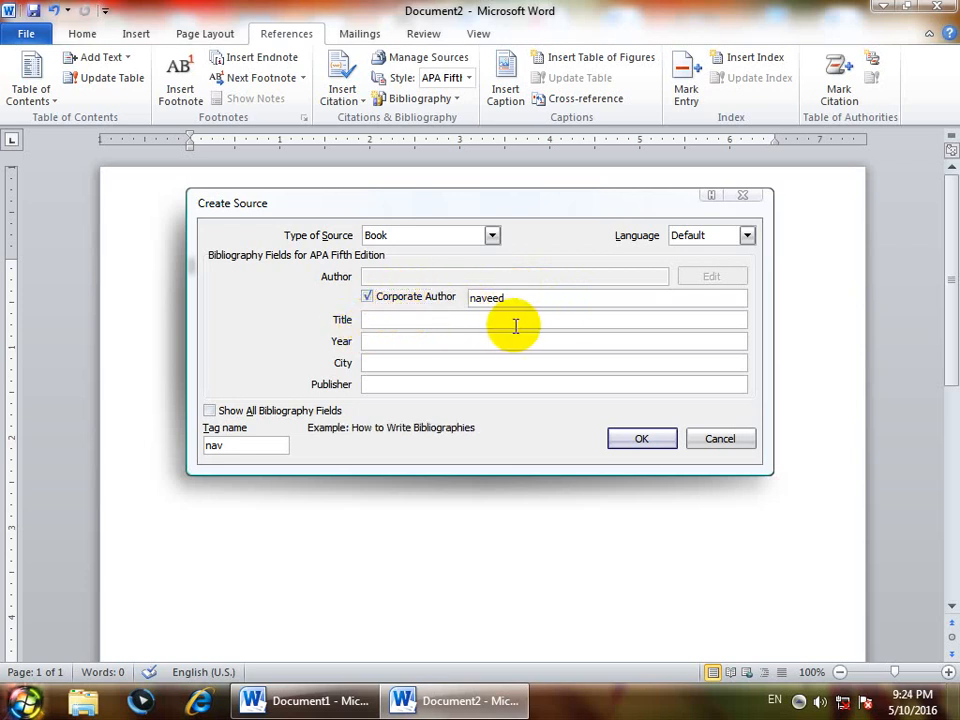
type("windows")
key("Tab")
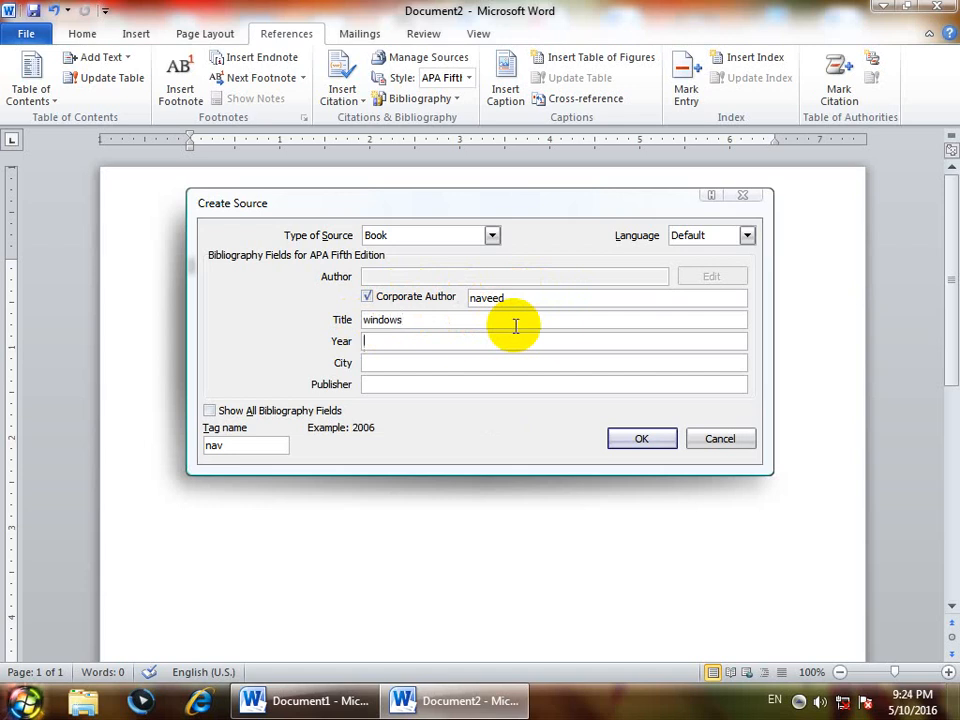
type("2016")
key("Tab")
type("pawar")
key("BackSpace")
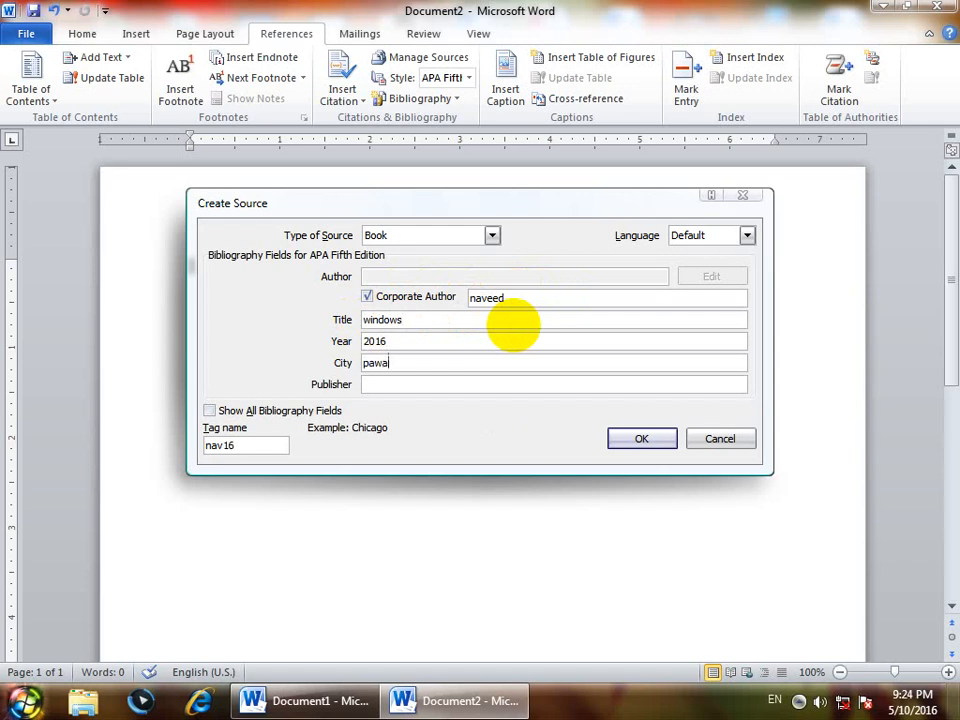
type("ka")
left_click(387, 385)
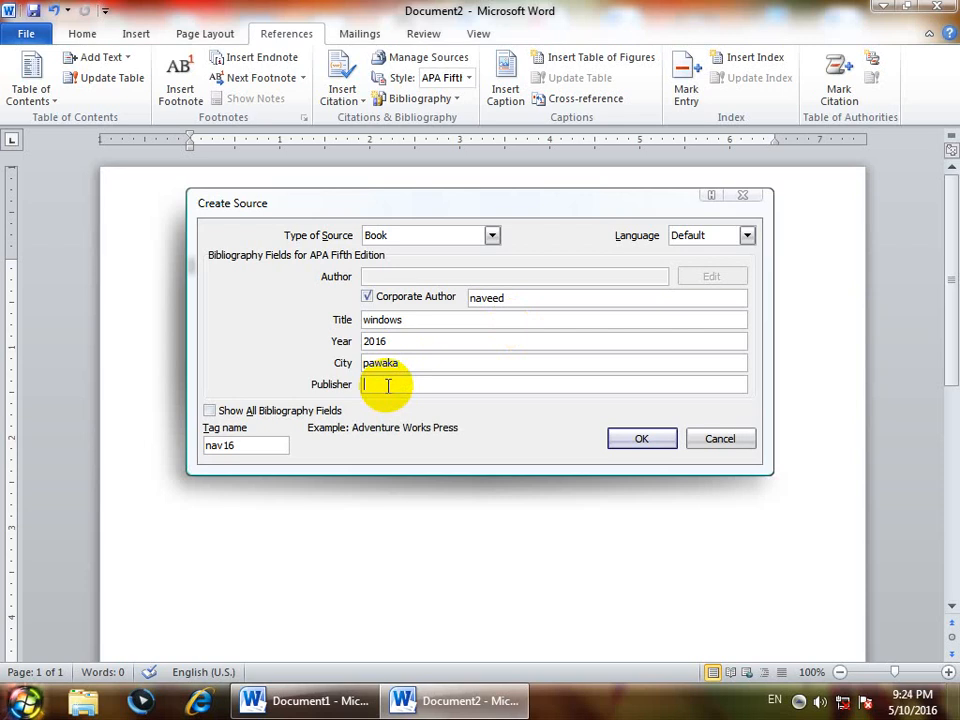
type("afghan printing press")
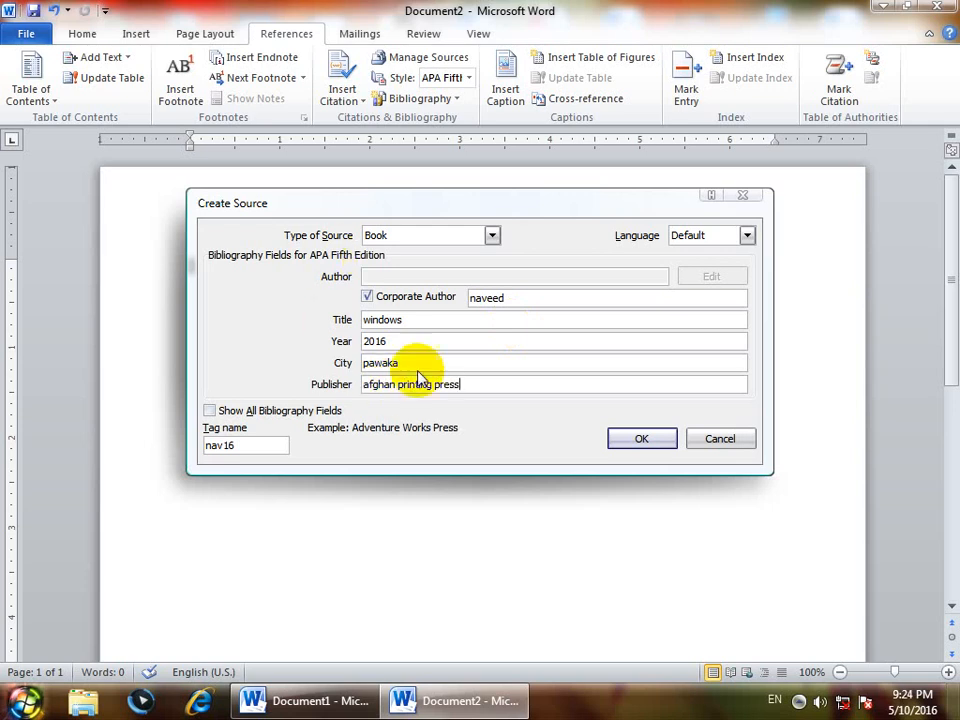
Show all bibliography fields and enter state peshawar, country pakistan and editor asad
left_click(232, 416)
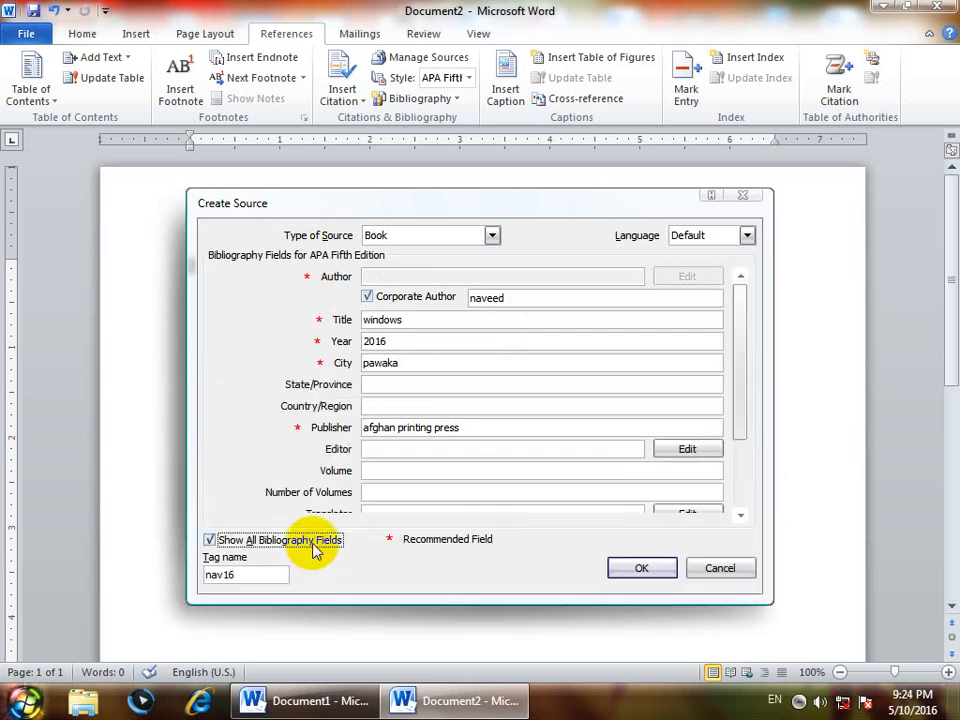
left_click(386, 382)
type("pe")
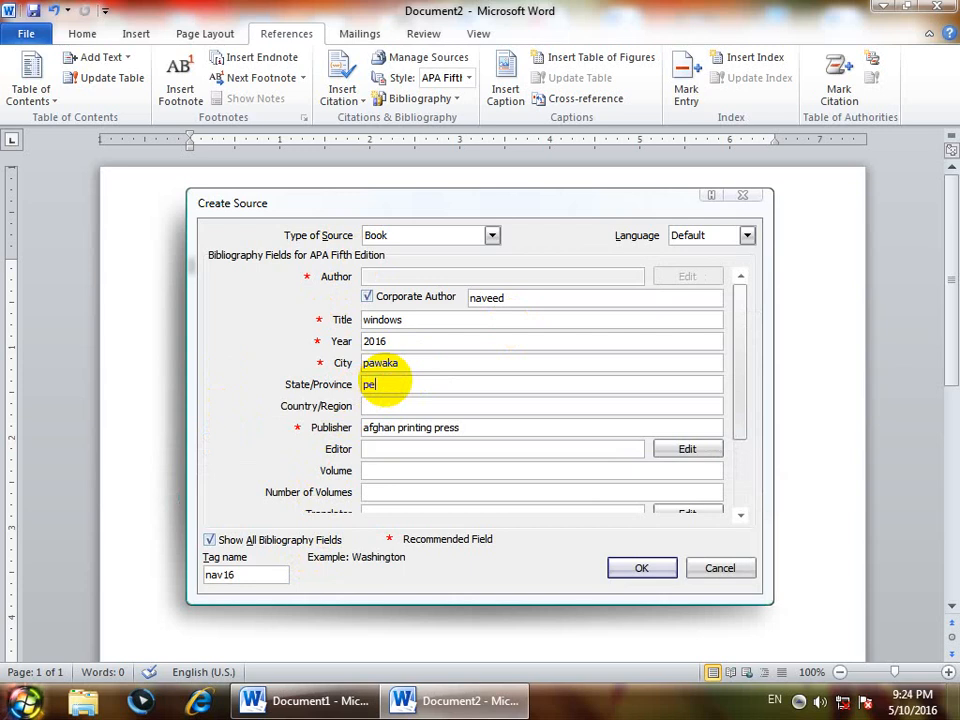
type("shawar")
key("Tab")
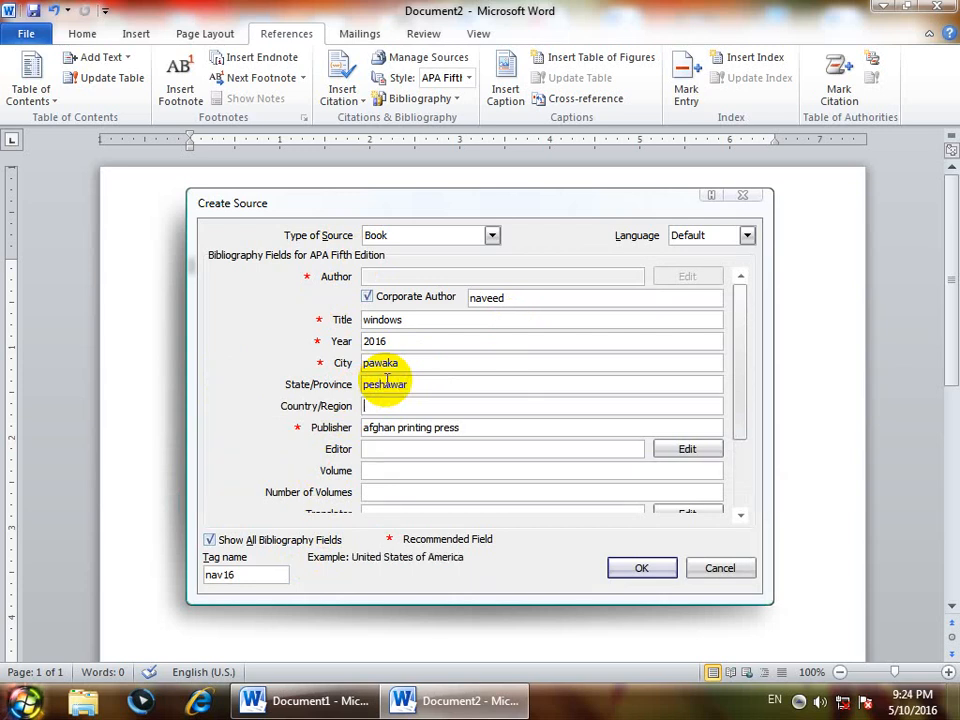
type("pakistan")
left_click(381, 447)
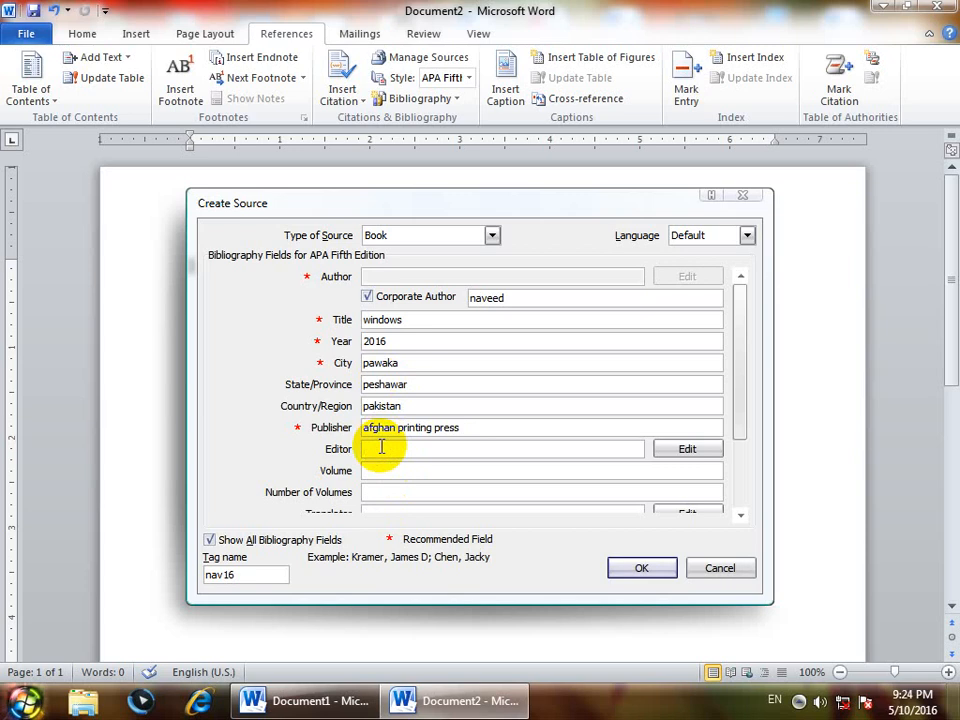
type("asad")
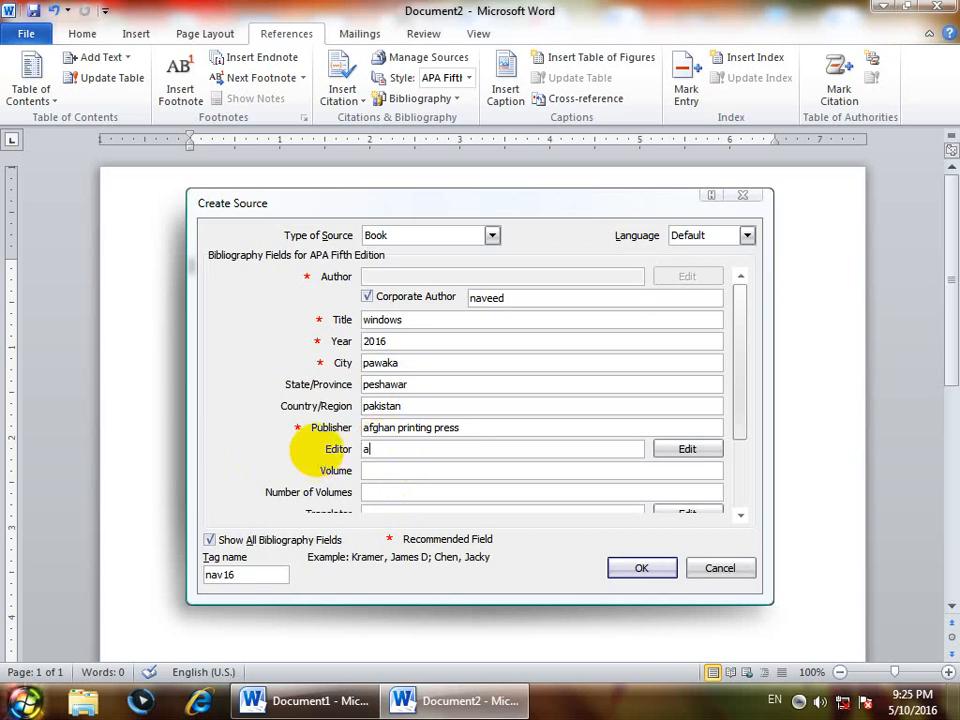
Enter volume ii and number of volumes i, keeping the current colour scheme when warned
left_click(375, 471)
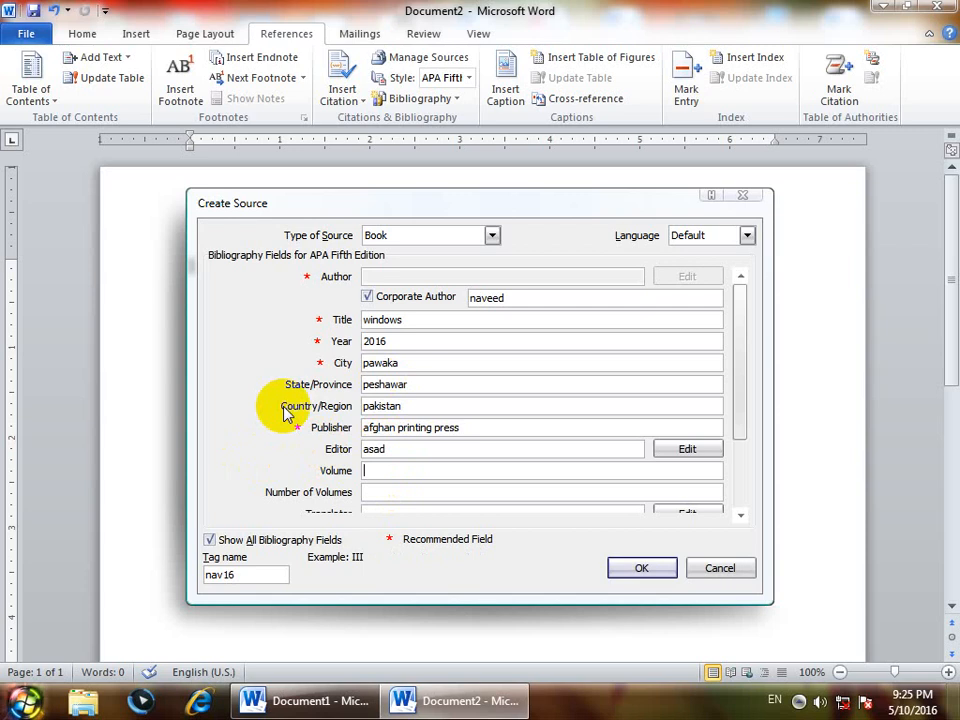
type("ii")
left_click(364, 494)
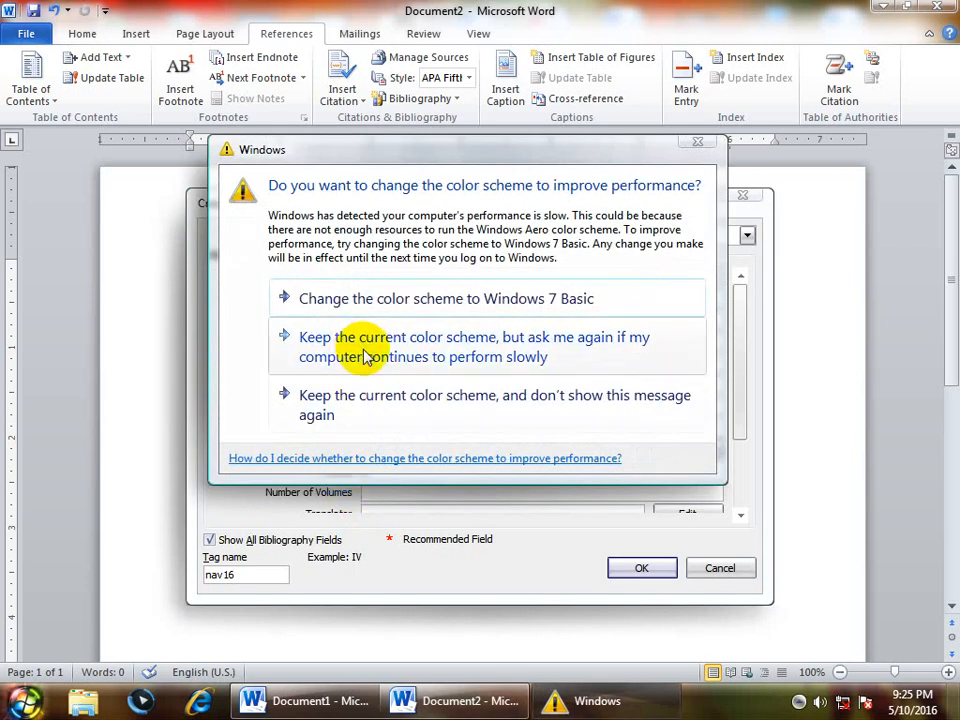
left_click(357, 350)
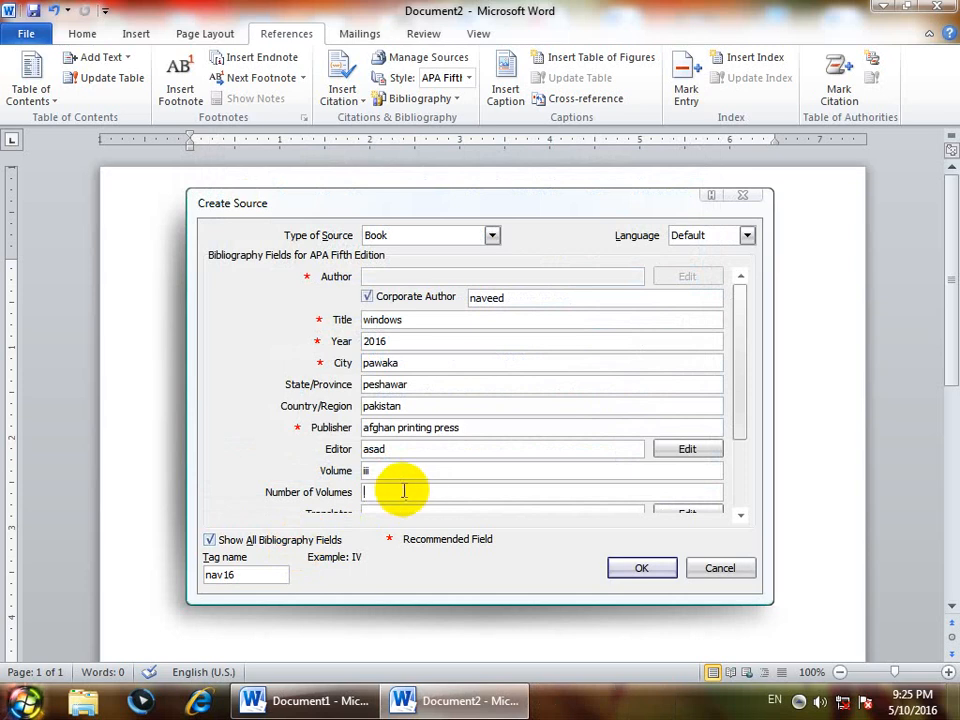
type("ii")
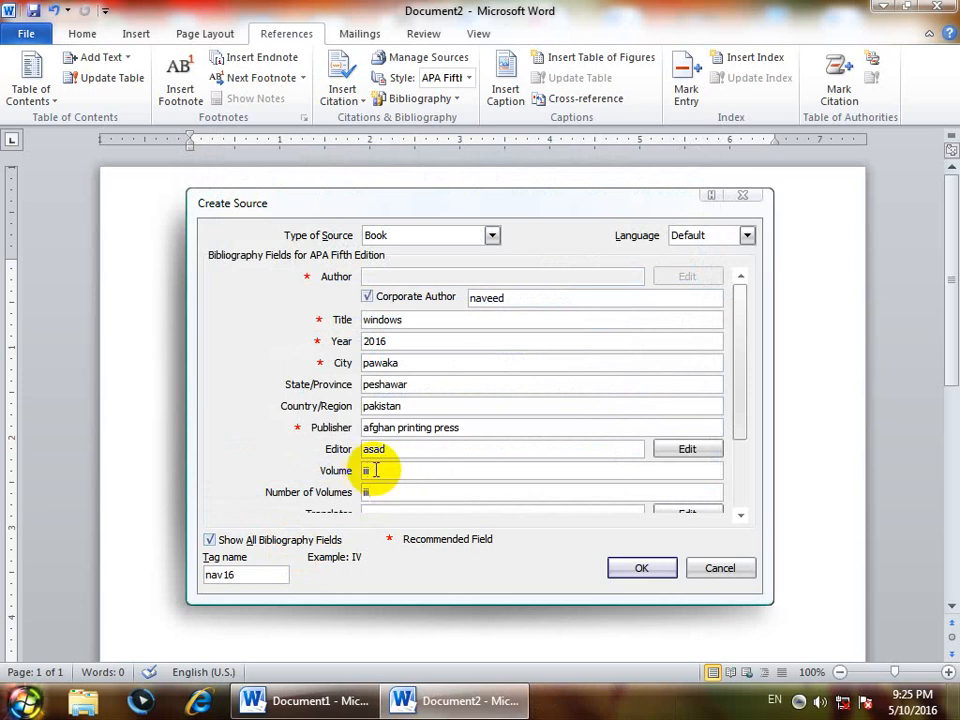
left_click_drag(376, 470, 270, 465)
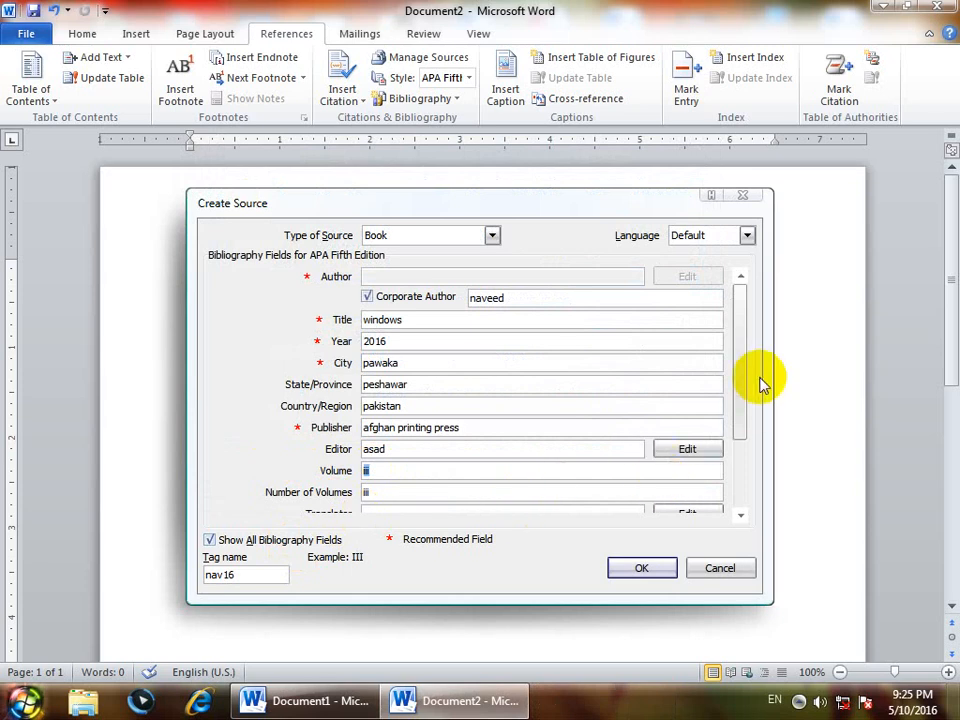
left_click_drag(738, 395, 729, 437)
left_click(372, 446)
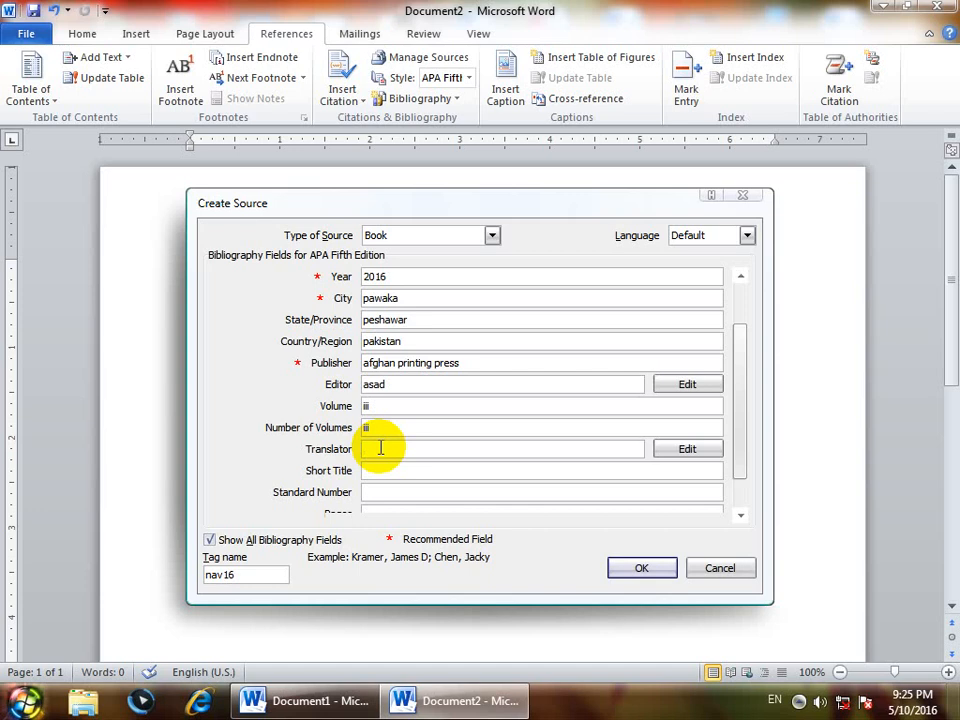
type("wali")
key("Tab")
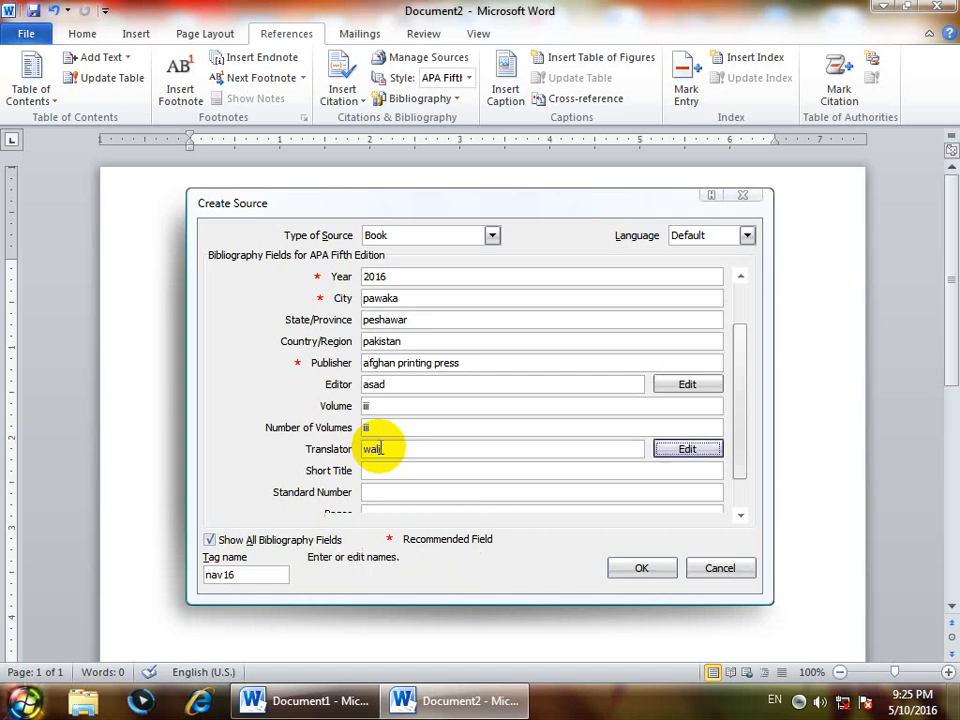
left_click(381, 471)
type("a ")
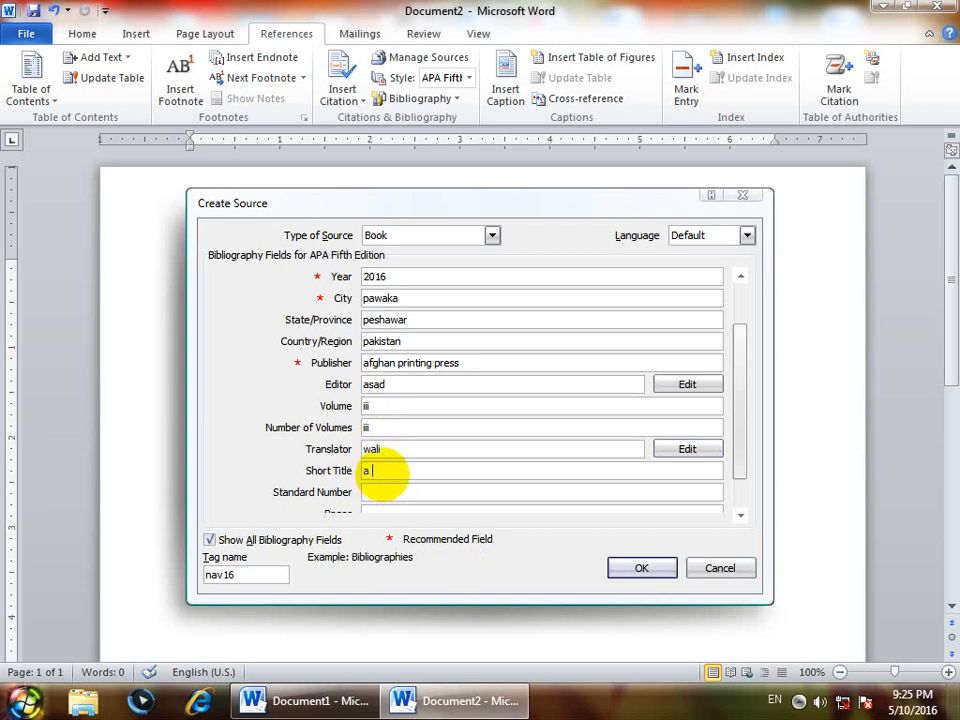
type("book of windows")
left_click(376, 495)
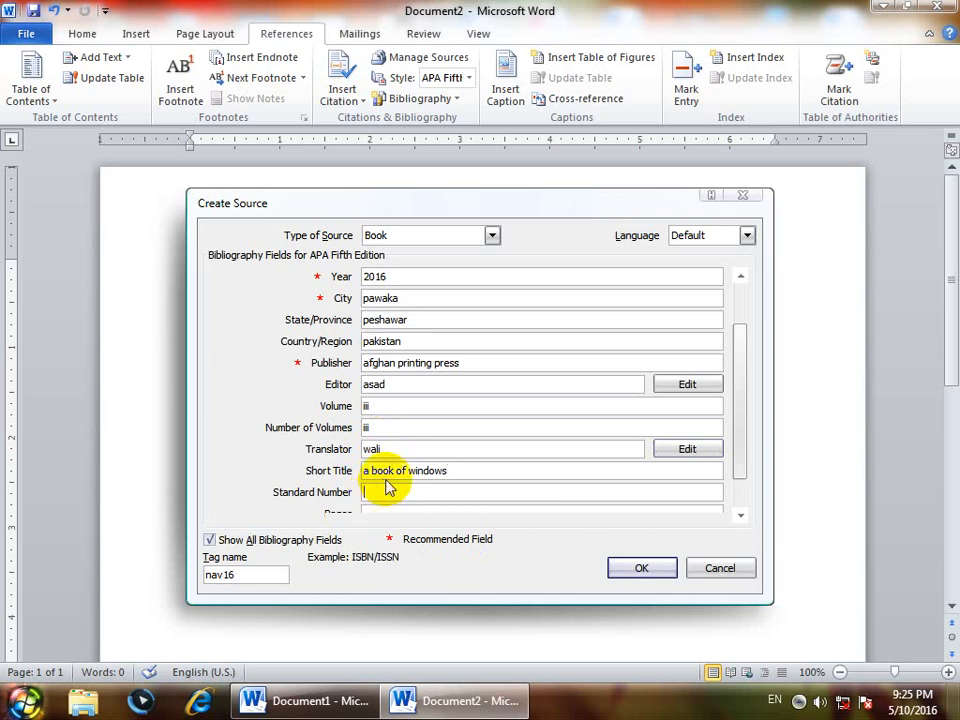
type("5345657767")
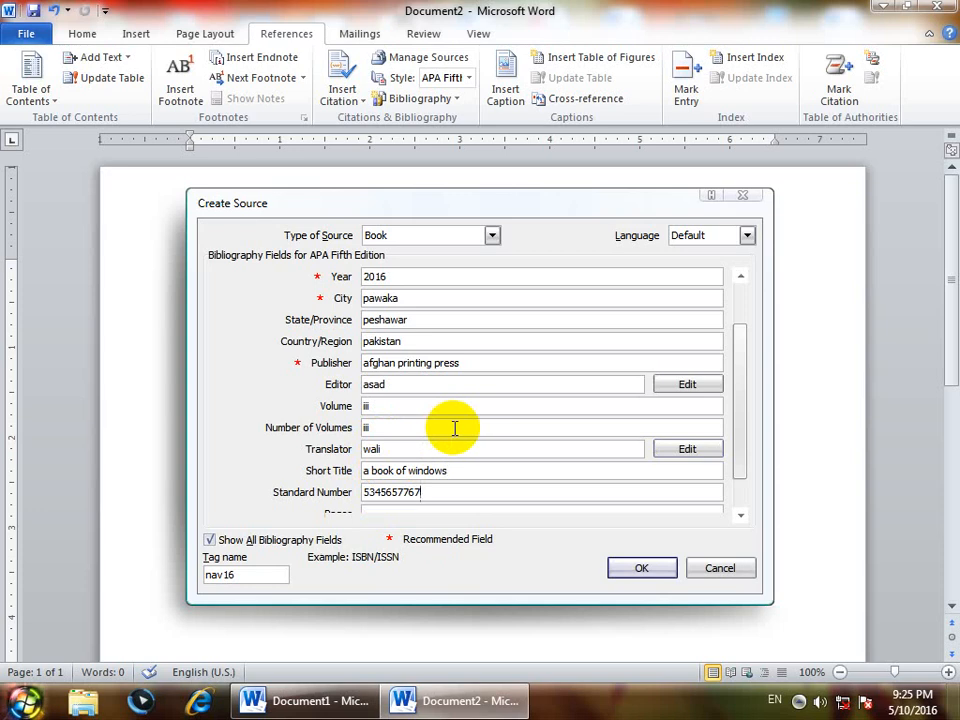
left_click_drag(429, 495, 257, 489)
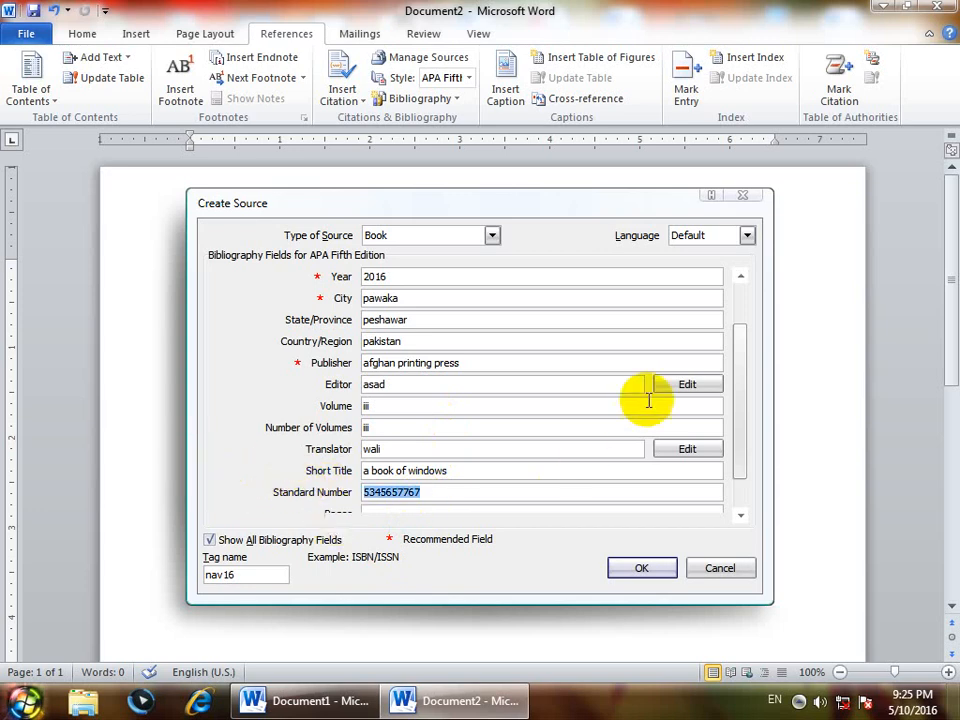
left_click_drag(739, 429, 741, 459)
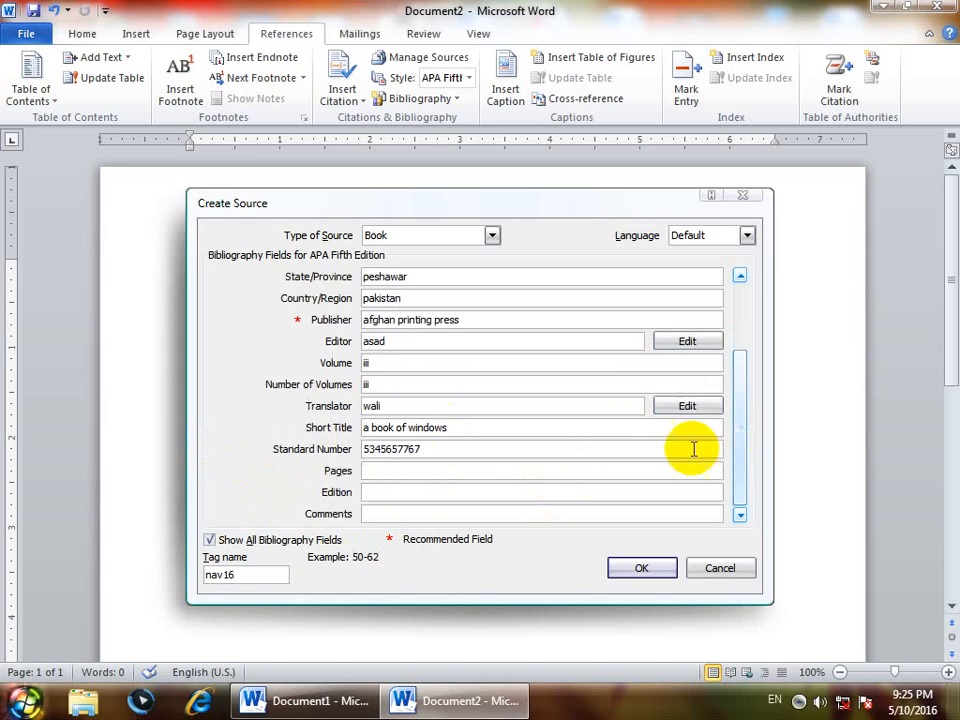
Enter 287 pages, edition faheem and comment 'a good book for every students', then save the source
left_click(378, 471)
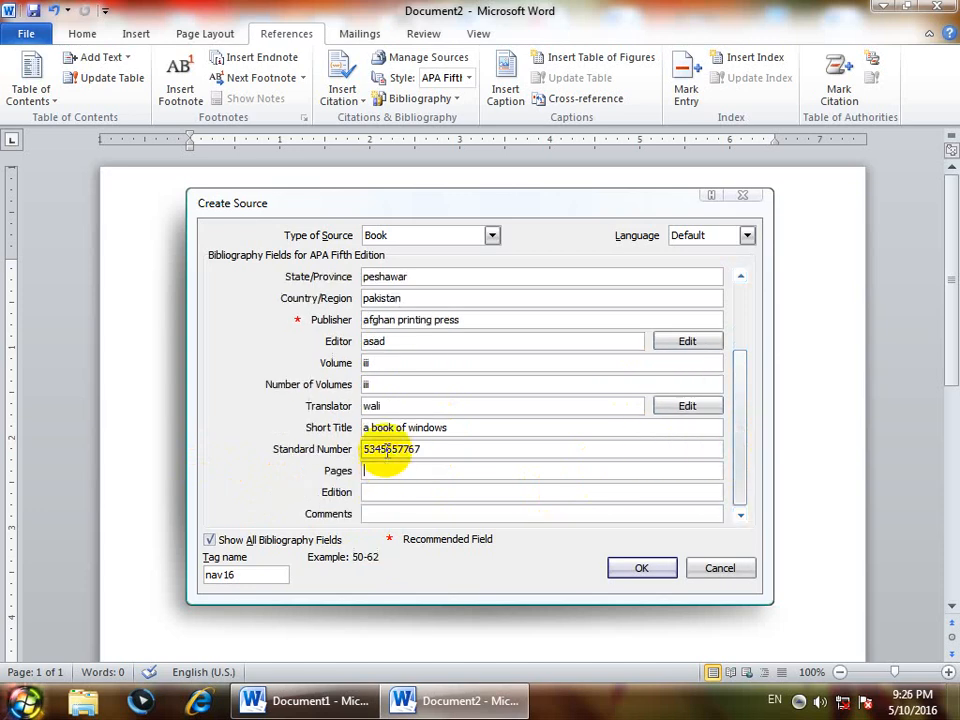
type("287")
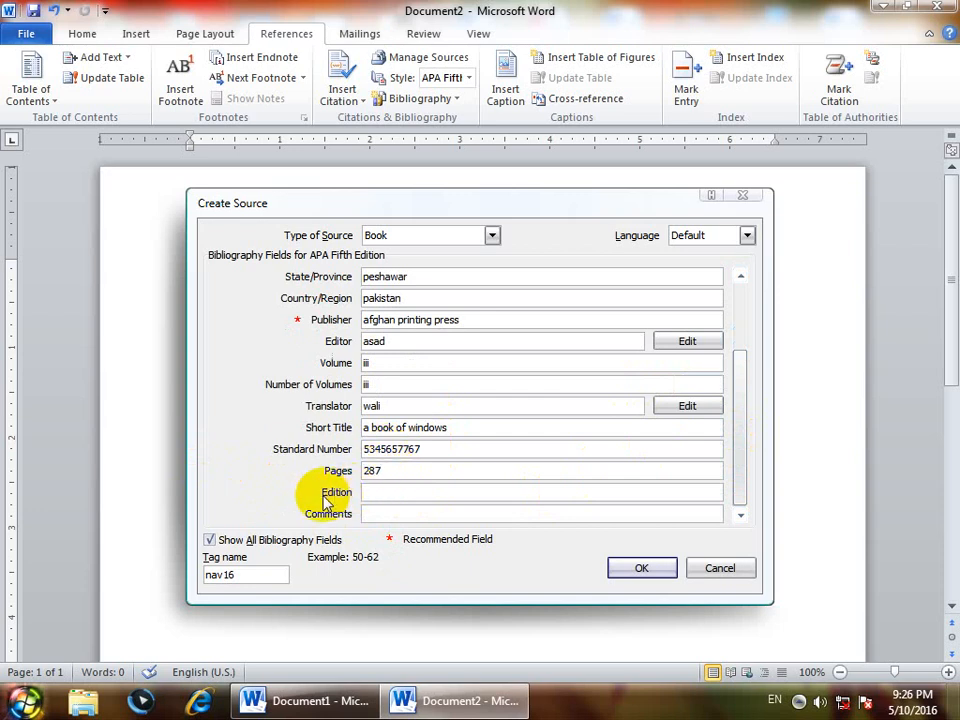
left_click(386, 494)
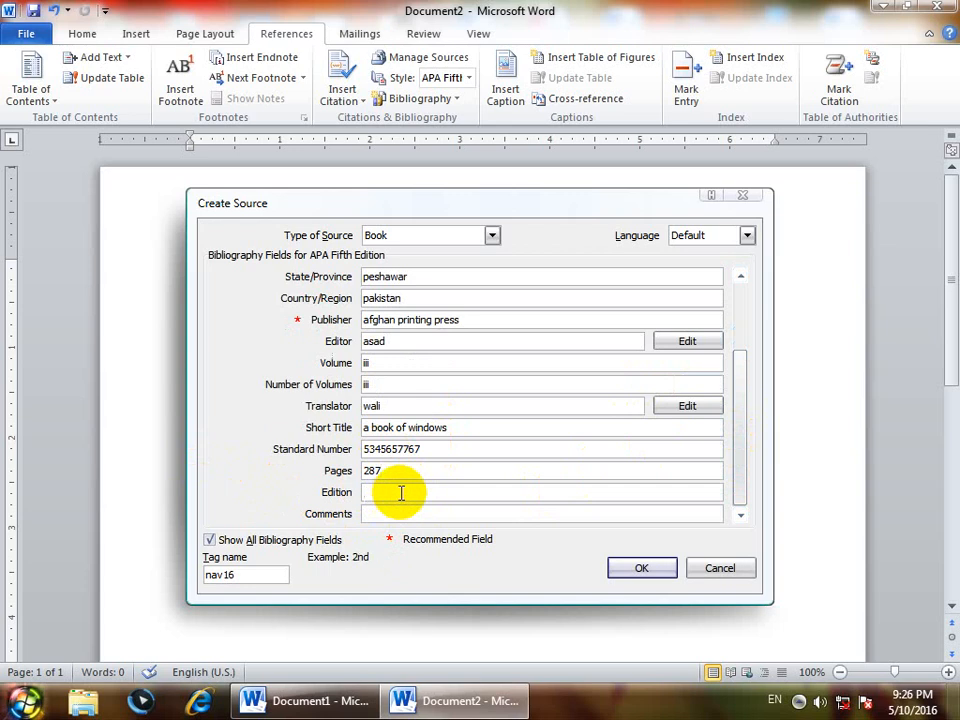
type("faheem")
key("Tab")
type("a gpp")
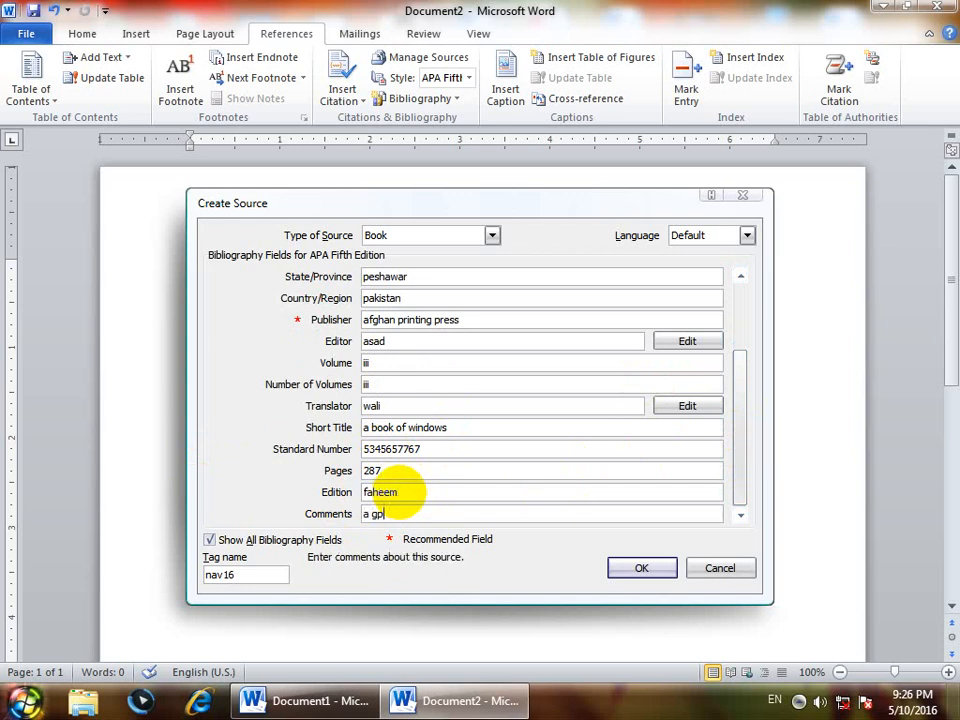
key("BackSpace")
type("ood book for every students")
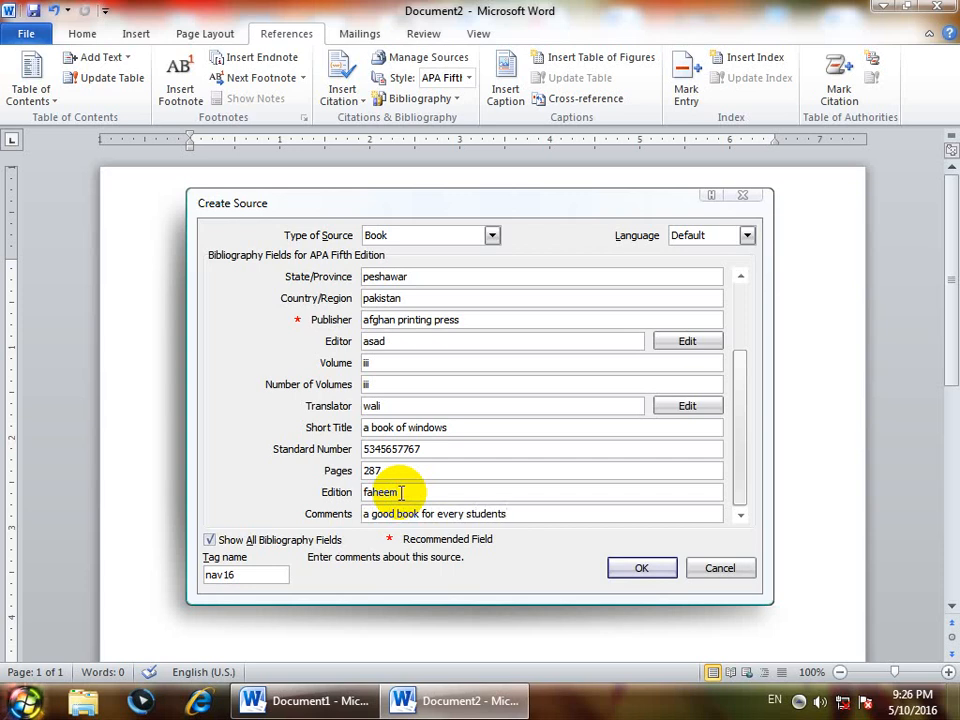
left_click(618, 572)
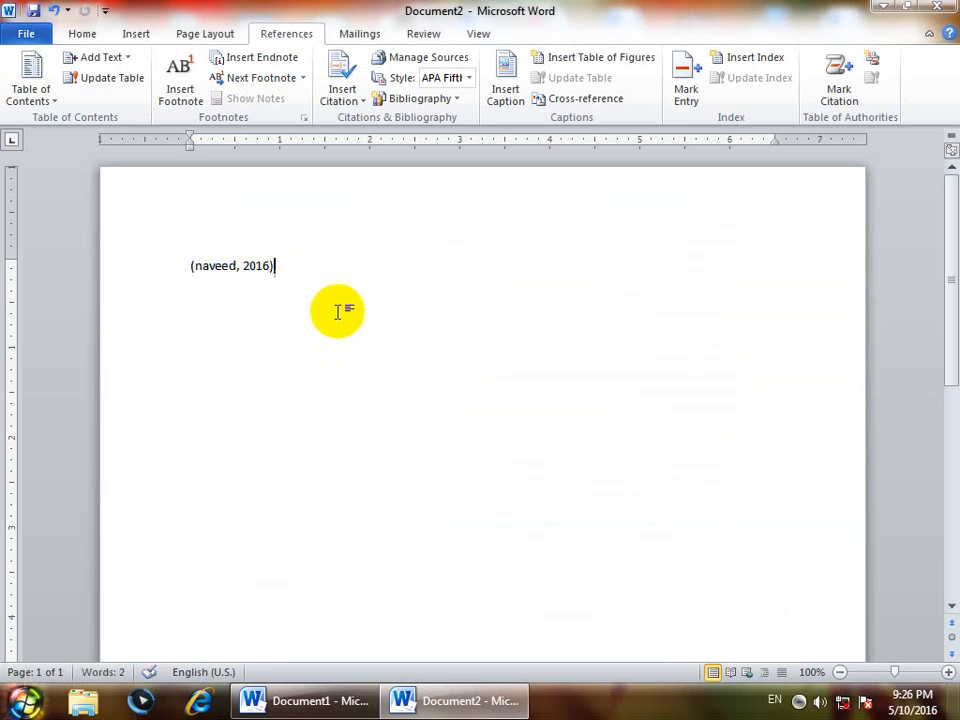
Delete the author-year citation and generate three sample paragraphs with =rand()
left_click_drag(184, 266, 213, 300)
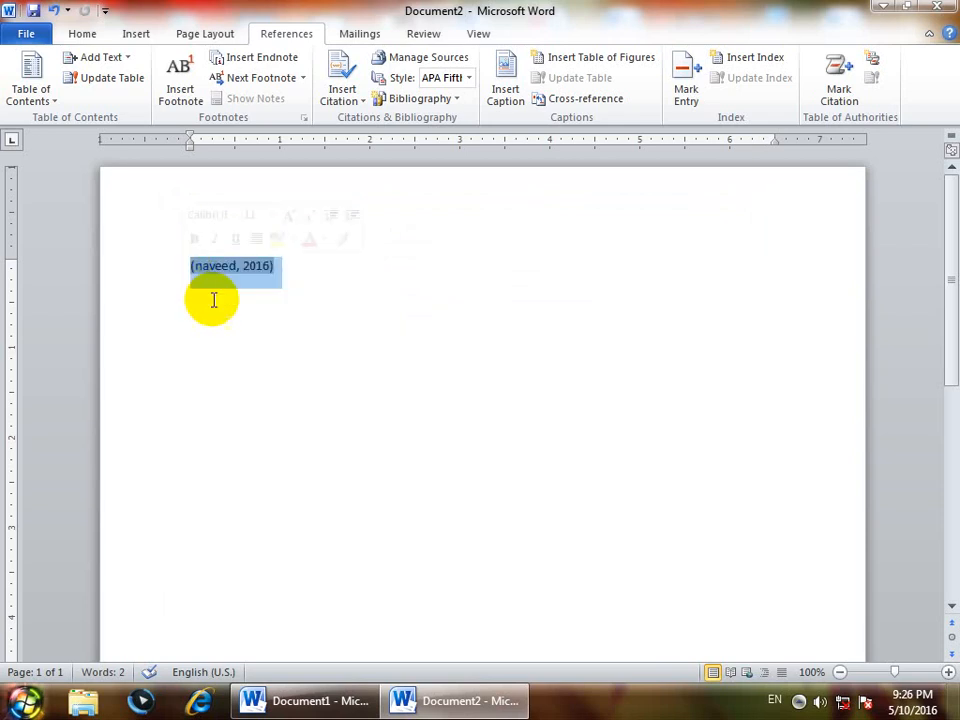
key("Delete")
key("Return")
key("Return")
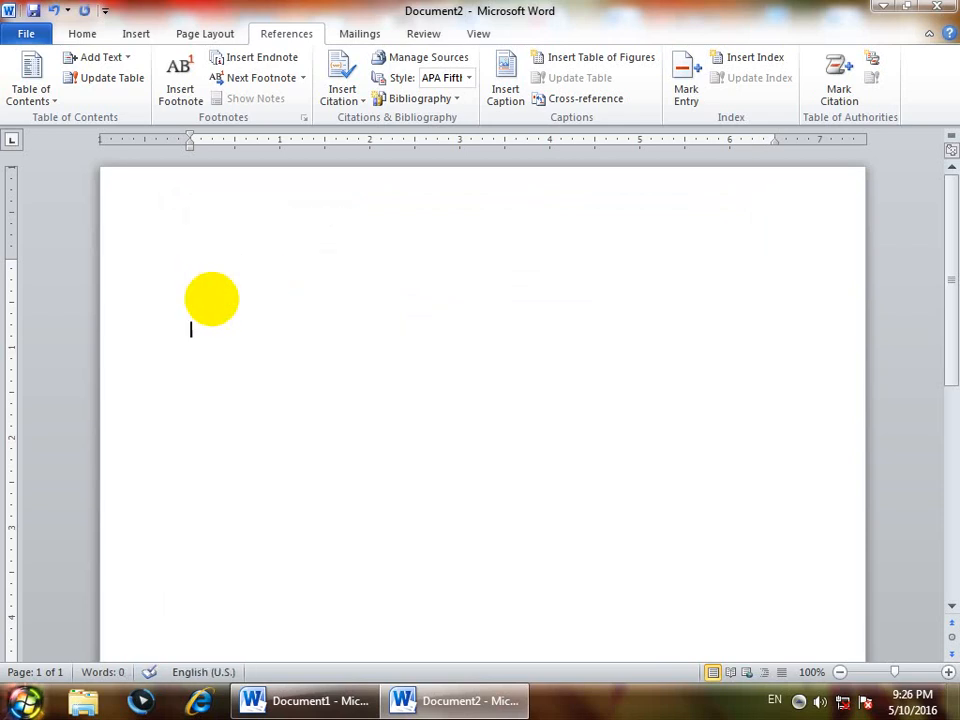
key("BackSpace")
key("BackSpace")
type("-ran")
key("BackSpace")
key("BackSpace")
key("BackSpace")
key("BackSpace")
type("=rand()")
key("Return")
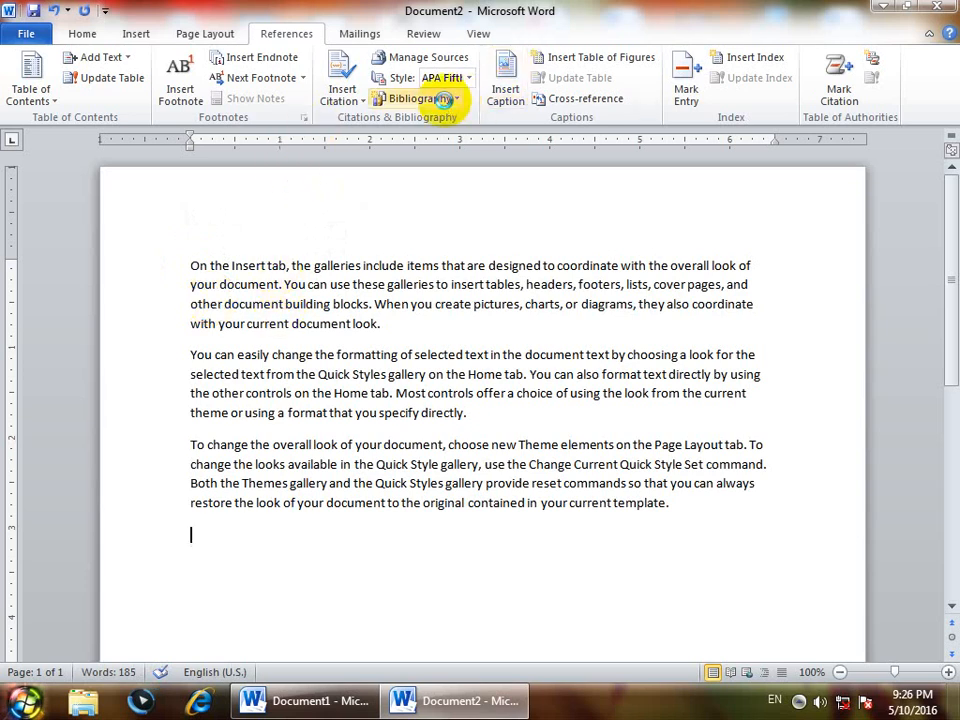
Insert the Built-In Bibliography listing the 2016 'windows' book below the sample text and select it
left_click(443, 99)
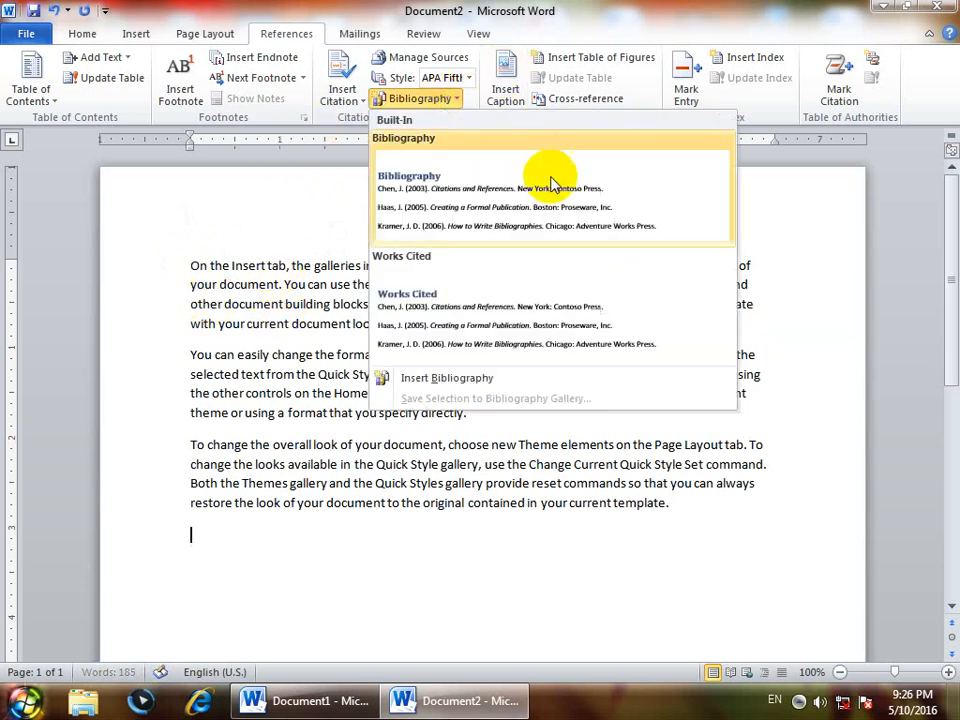
left_click(437, 205)
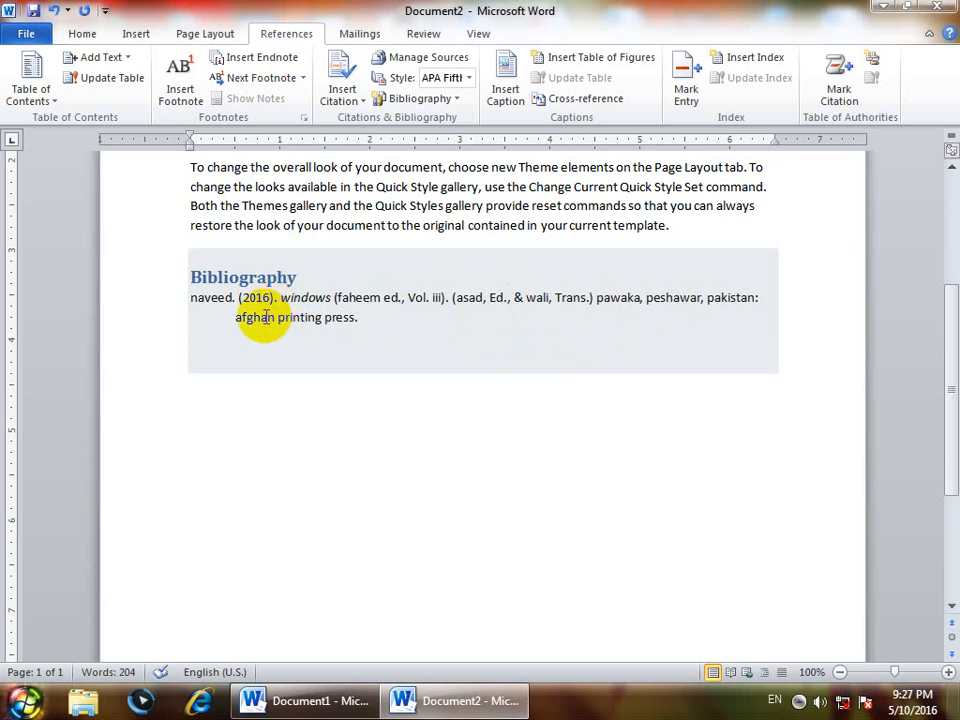
left_click_drag(369, 334, 165, 289)
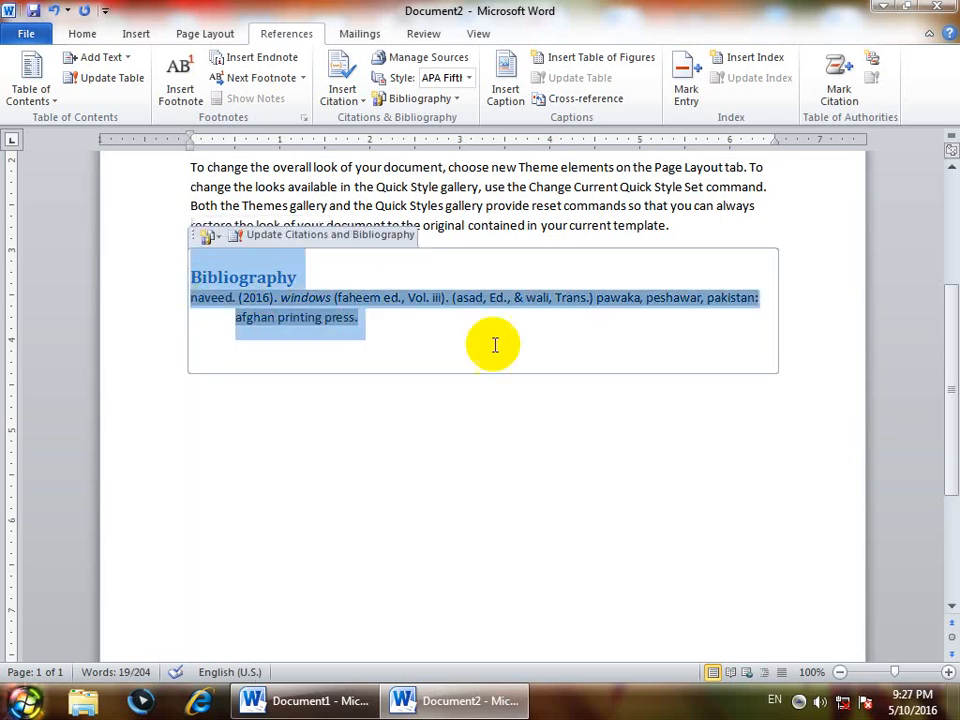
Switch the bibliography style through ISO 690 and GB7714 2005, ending on SIST02
left_click(468, 78)
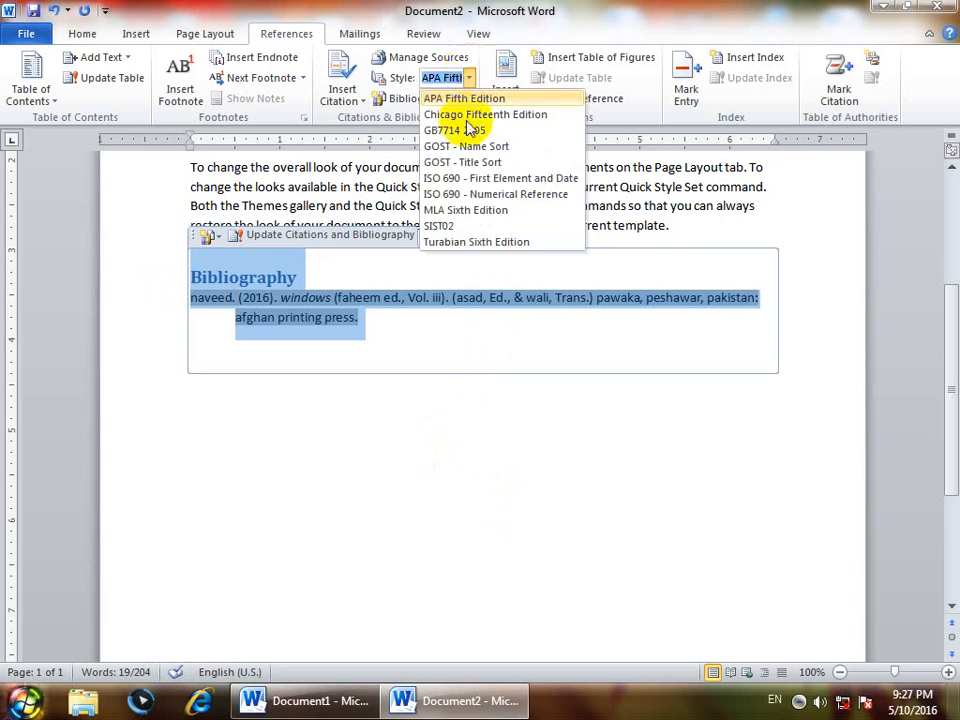
left_click(455, 180)
left_click(470, 213)
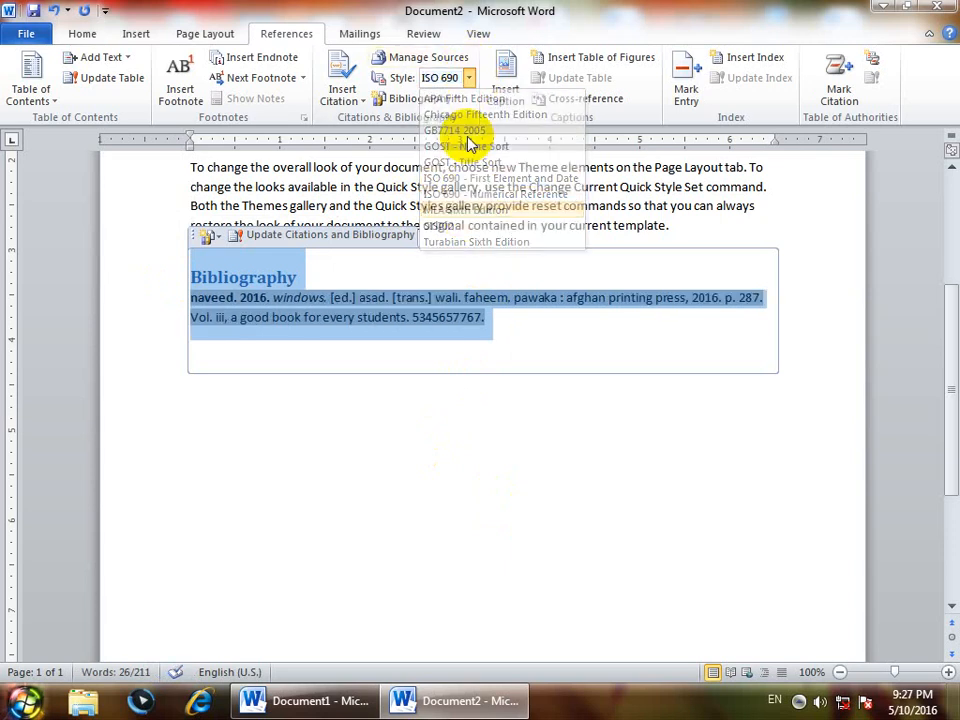
left_click(468, 78)
left_click(452, 130)
left_click(468, 78)
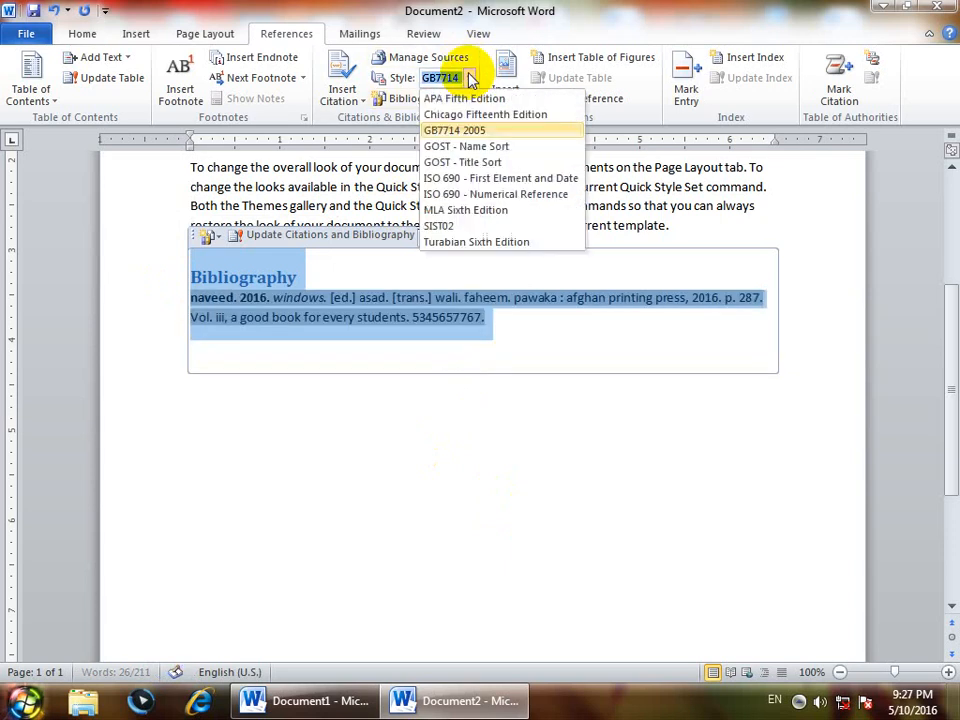
left_click(450, 223)
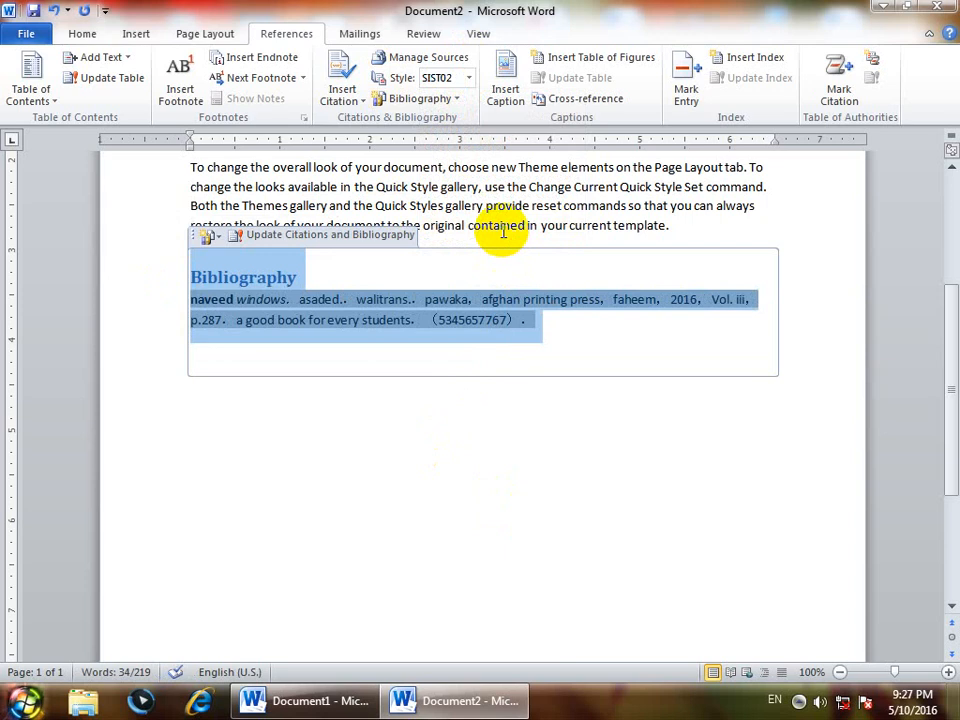
Delete the Bibliography heading and start a new blank document
left_click(342, 95)
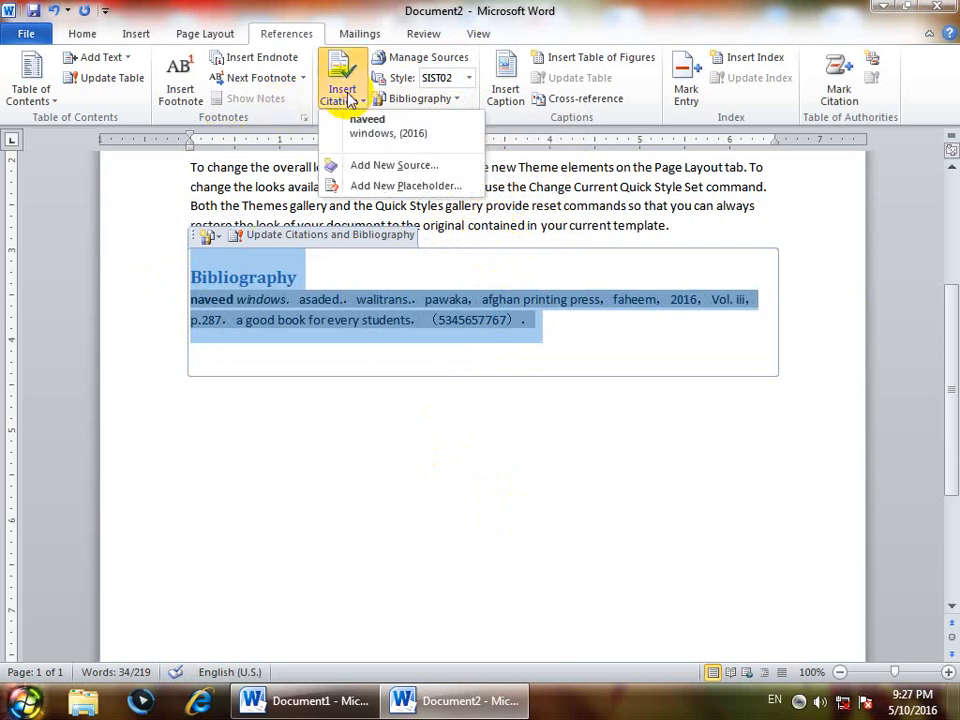
left_click(257, 326)
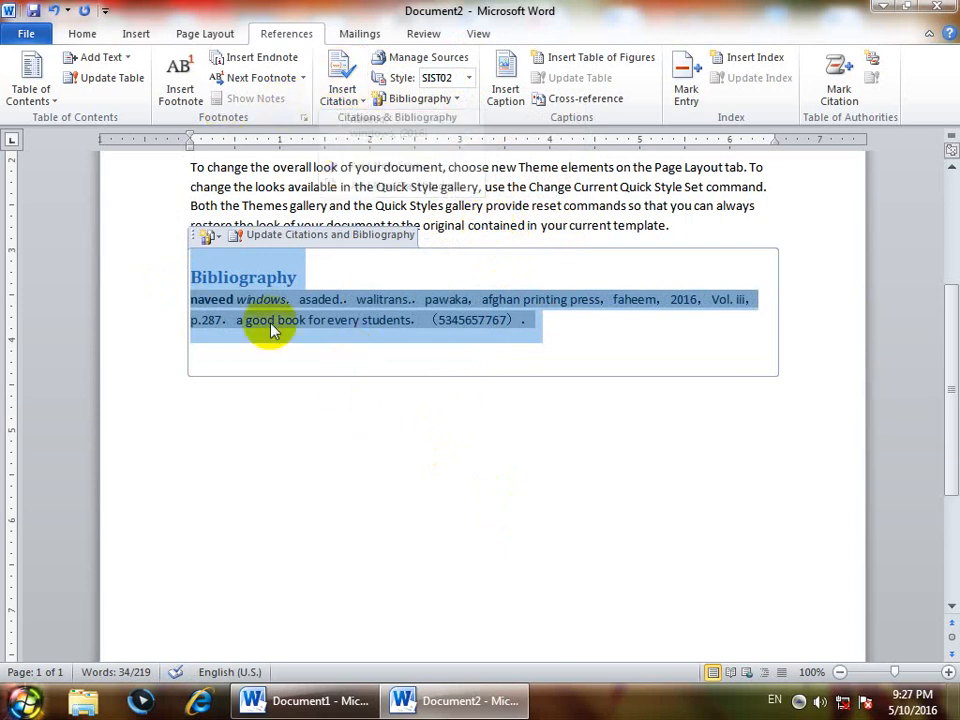
left_click(170, 258)
key("Delete")
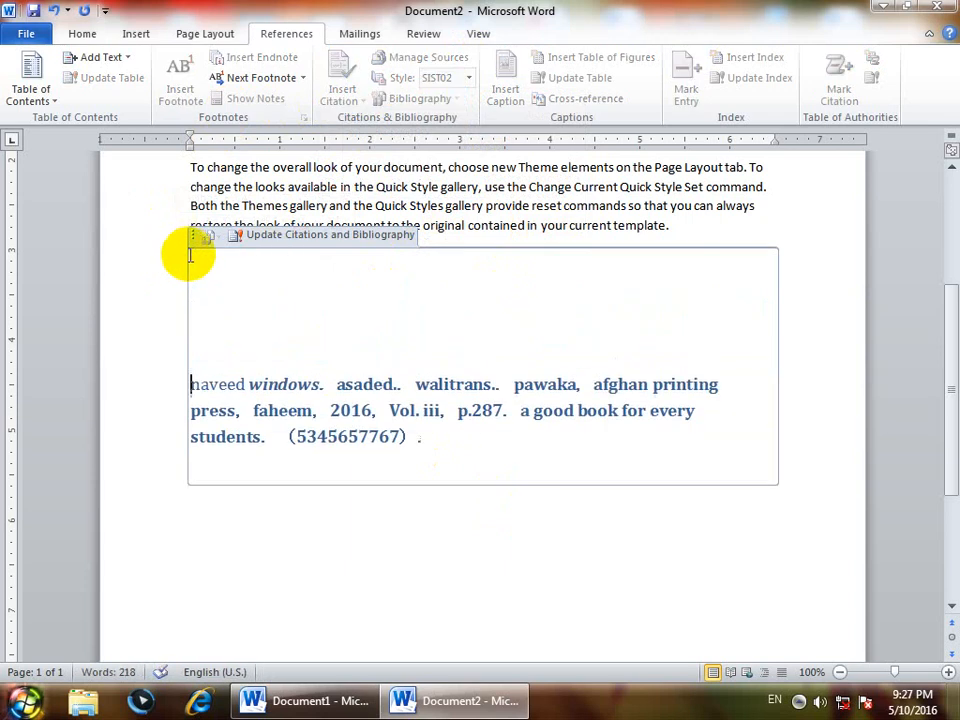
key("ctrl+n")
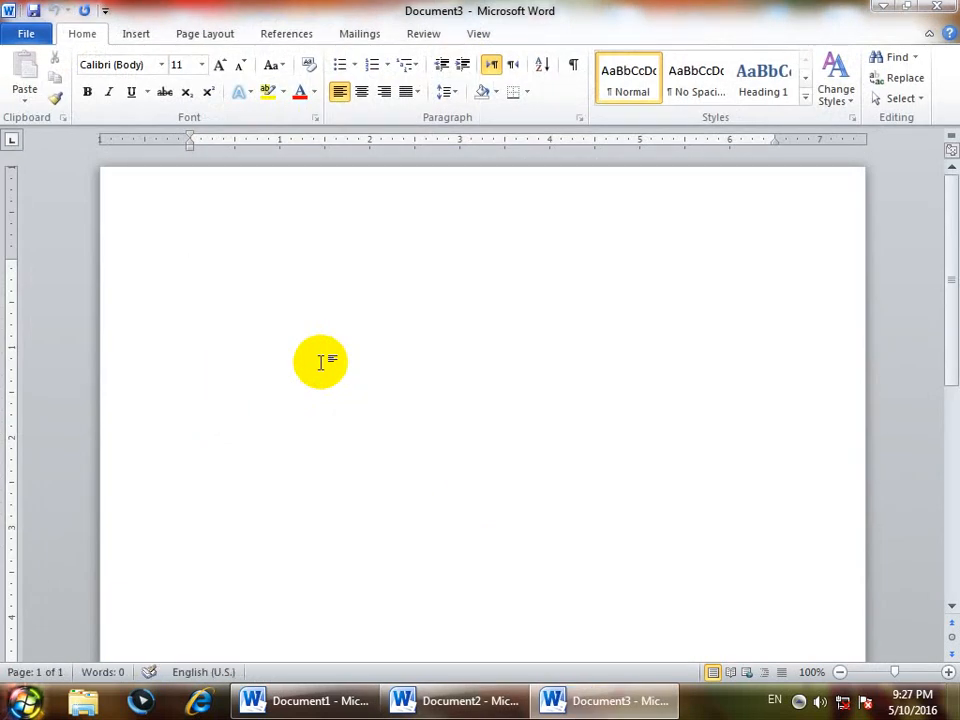
left_click(289, 36)
left_click(405, 100)
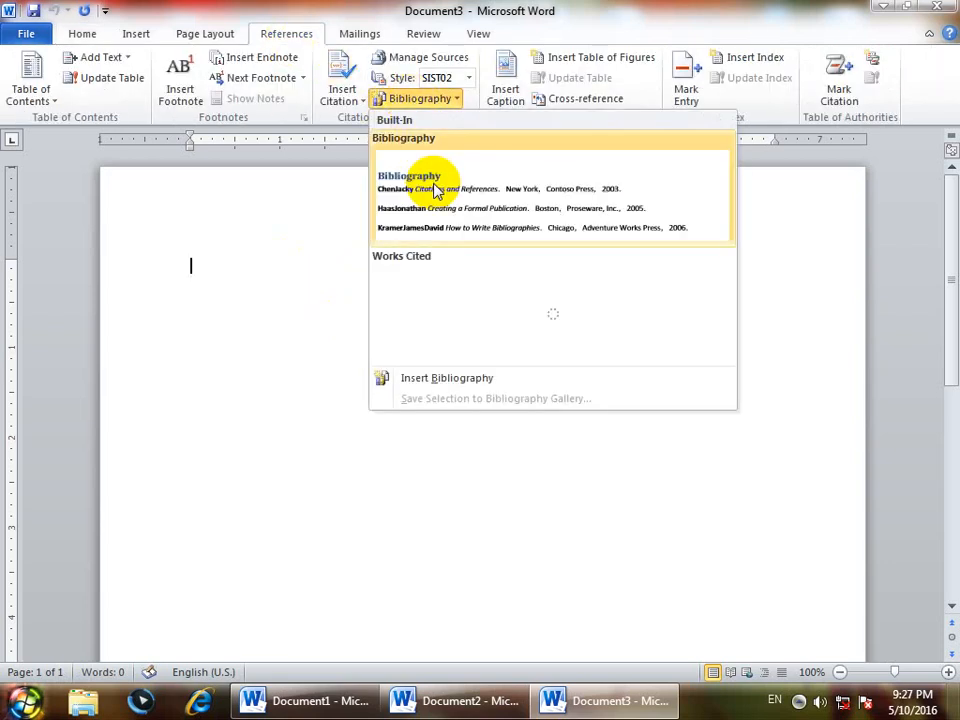
left_click(439, 189)
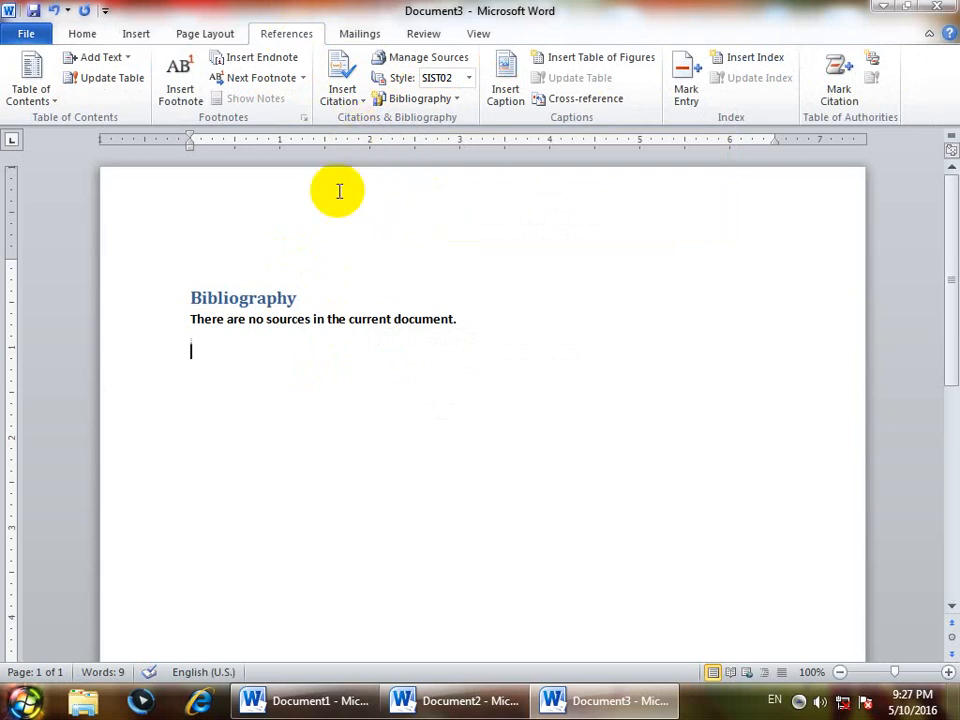
left_click_drag(476, 311, 114, 266)
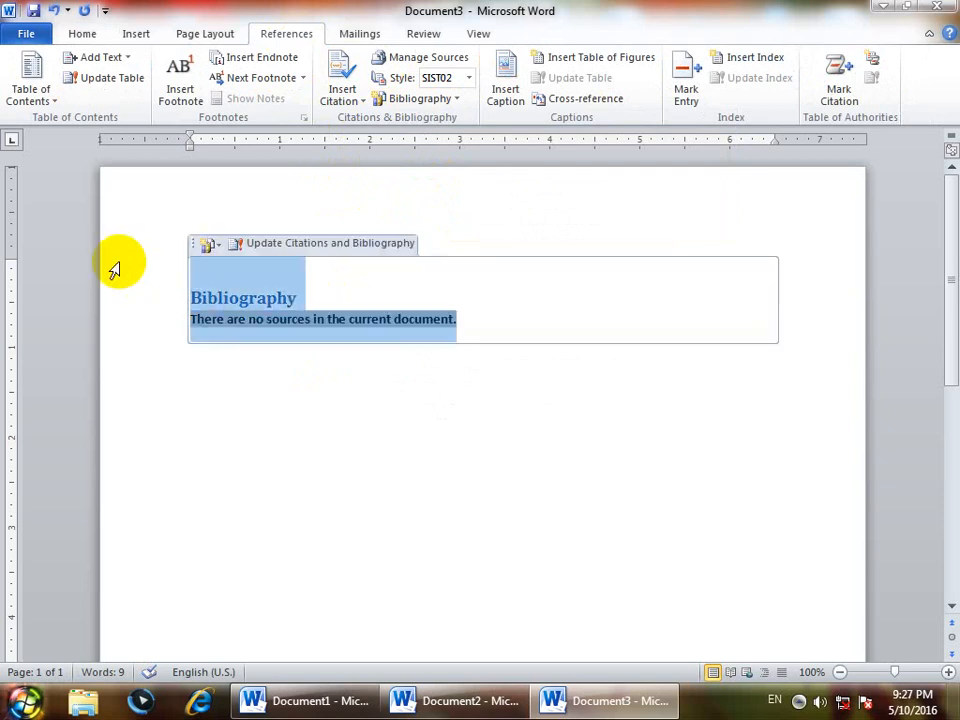
key("Delete")
left_click(212, 363)
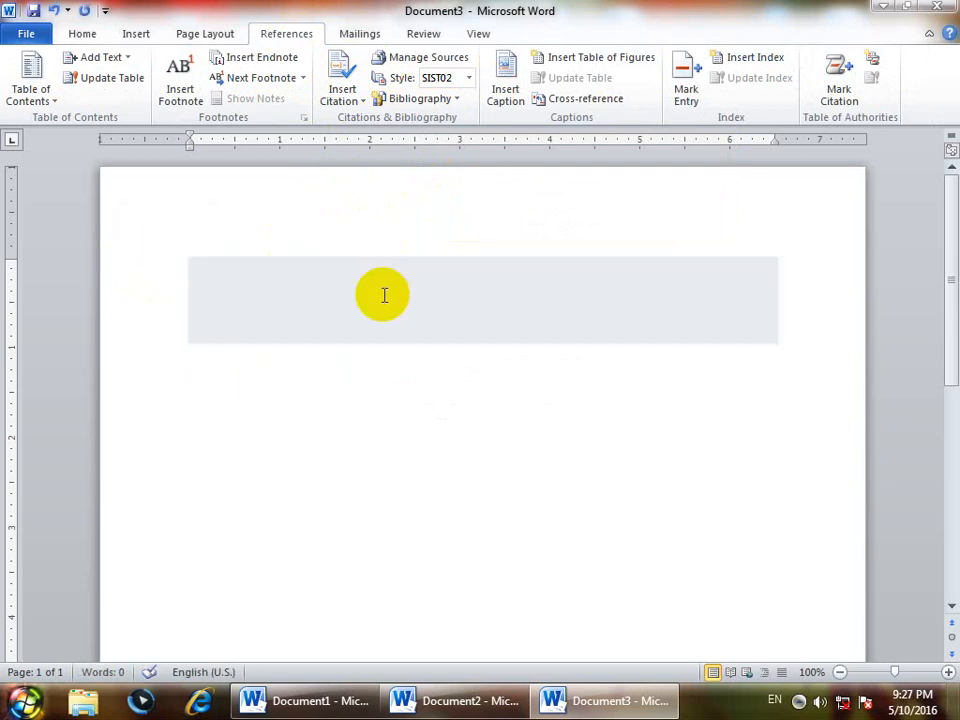
Copy the windows book source into the current list and insert a Works Cited list
left_click(433, 62)
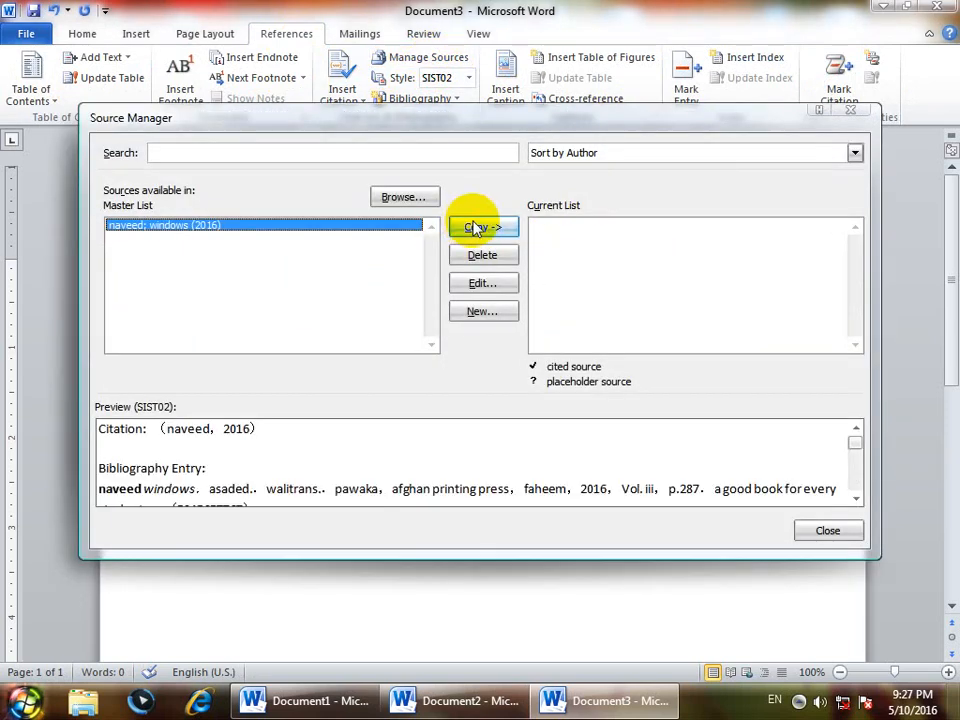
left_click(476, 229)
left_click(825, 530)
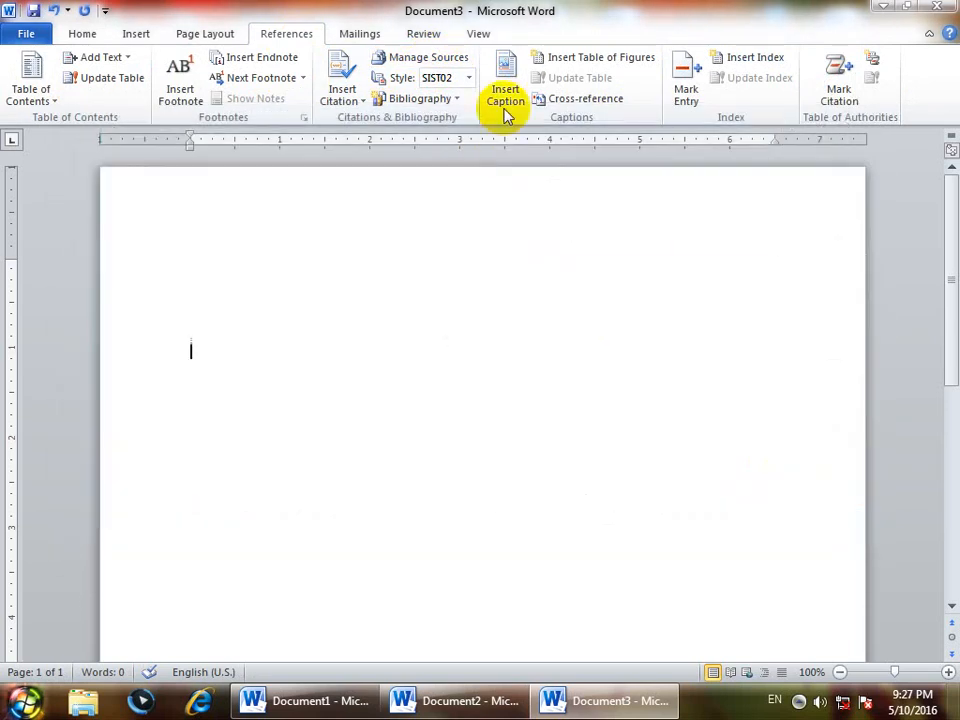
left_click(456, 97)
left_click(492, 262)
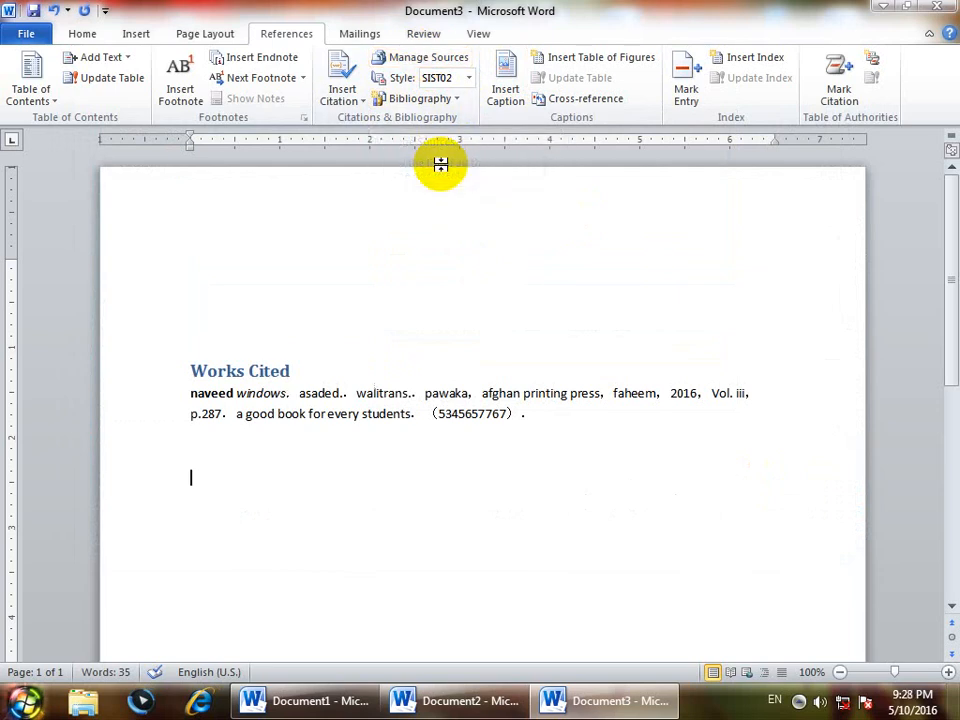
Insert a citation of the windows book below the Works Cited list
left_click(341, 92)
left_click(360, 138)
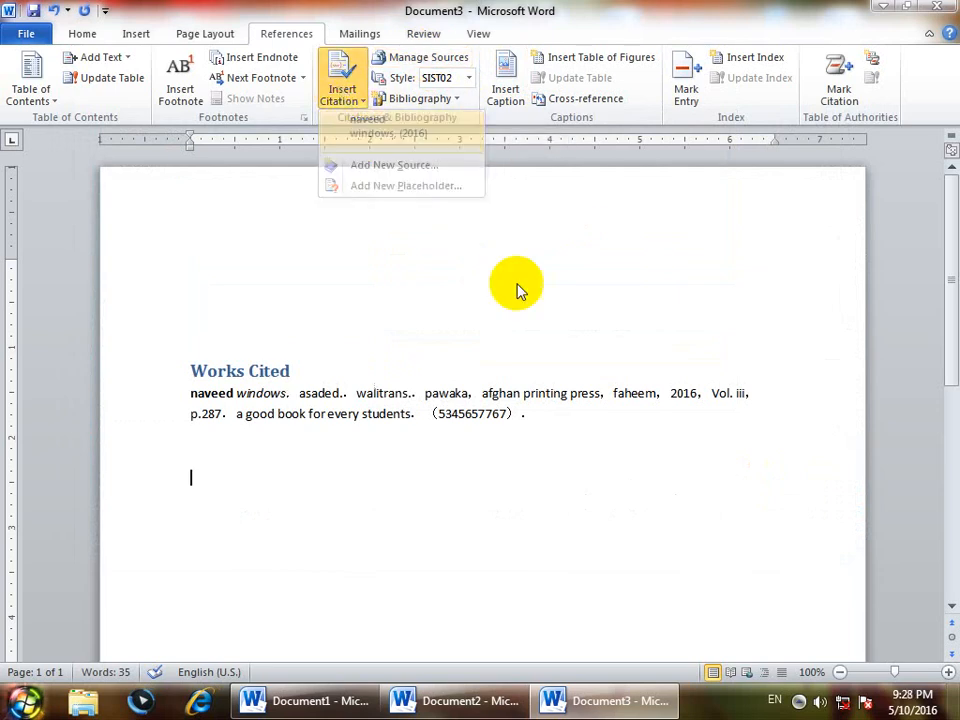
left_click_drag(289, 482, 197, 476)
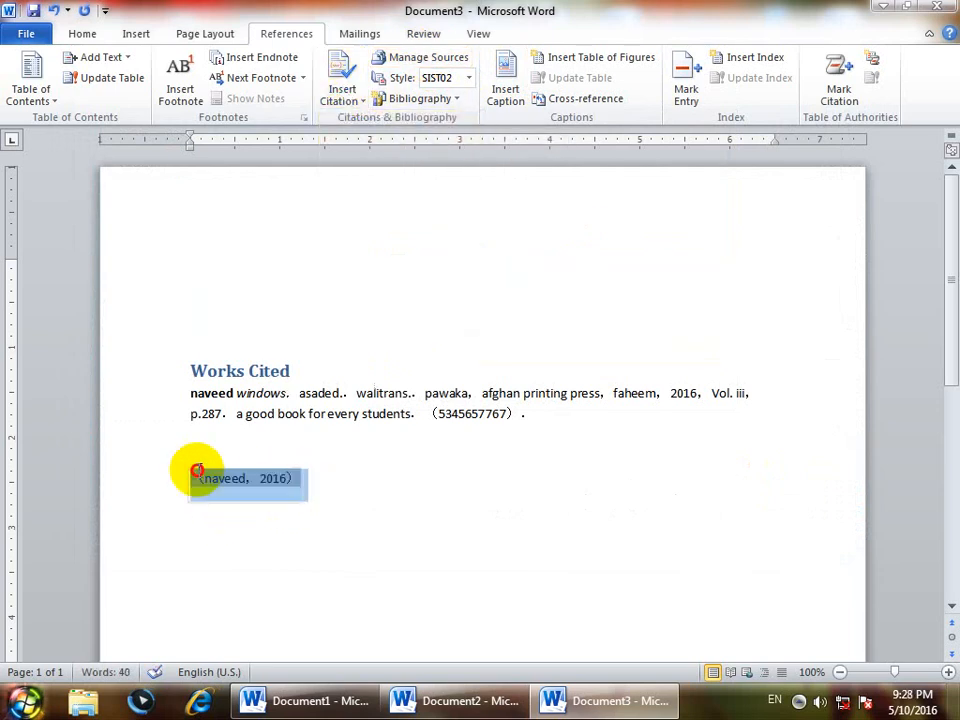
left_click_drag(492, 396, 187, 369)
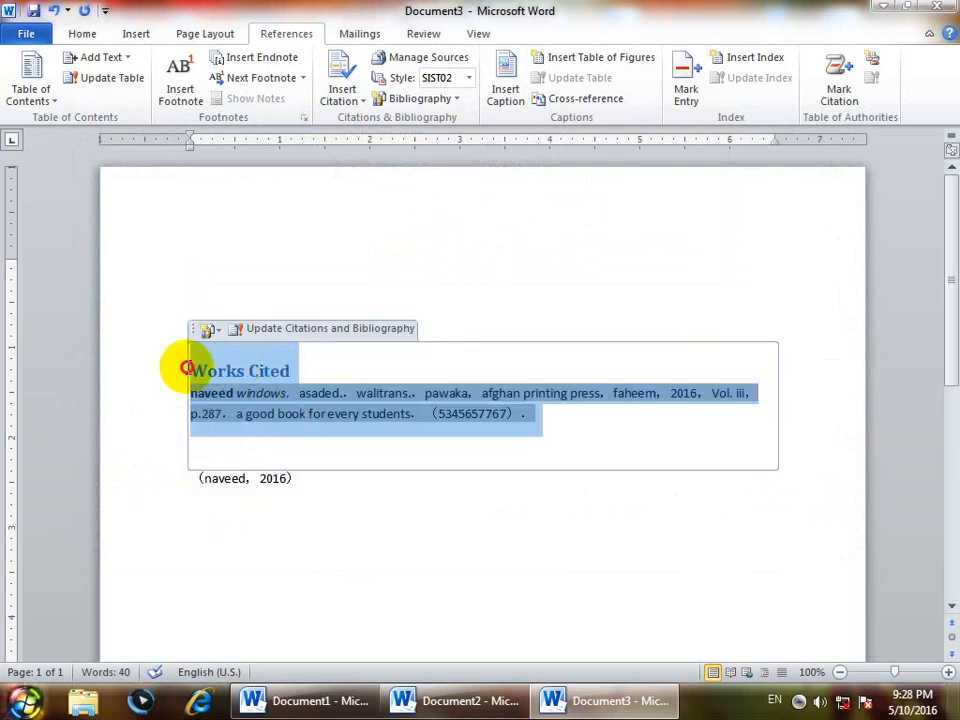
left_click_drag(319, 490, 188, 488)
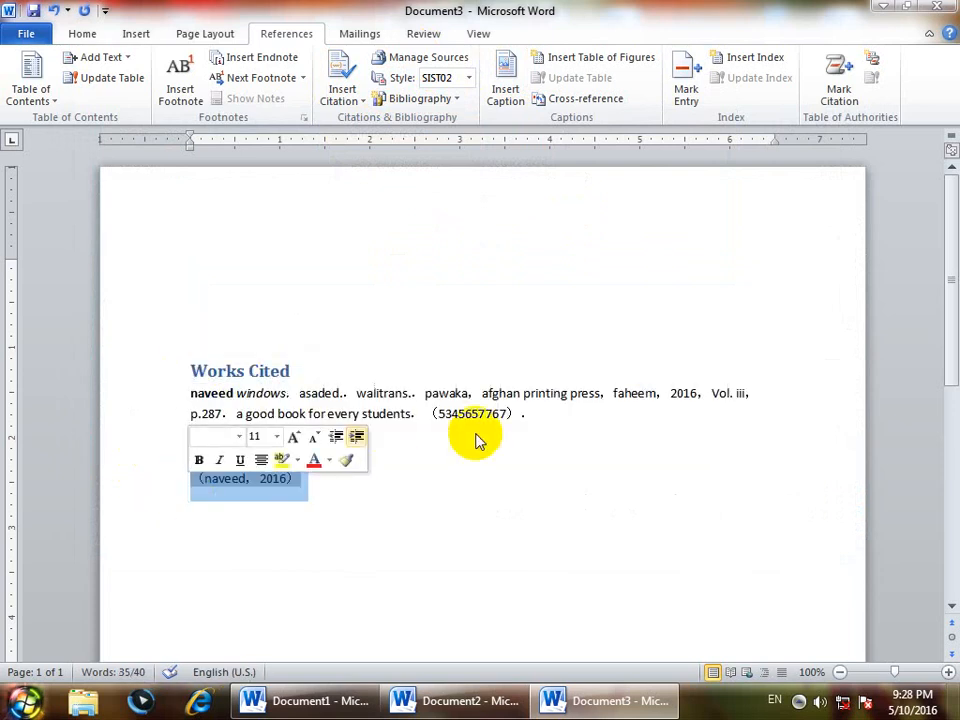
left_click_drag(410, 390, 204, 354)
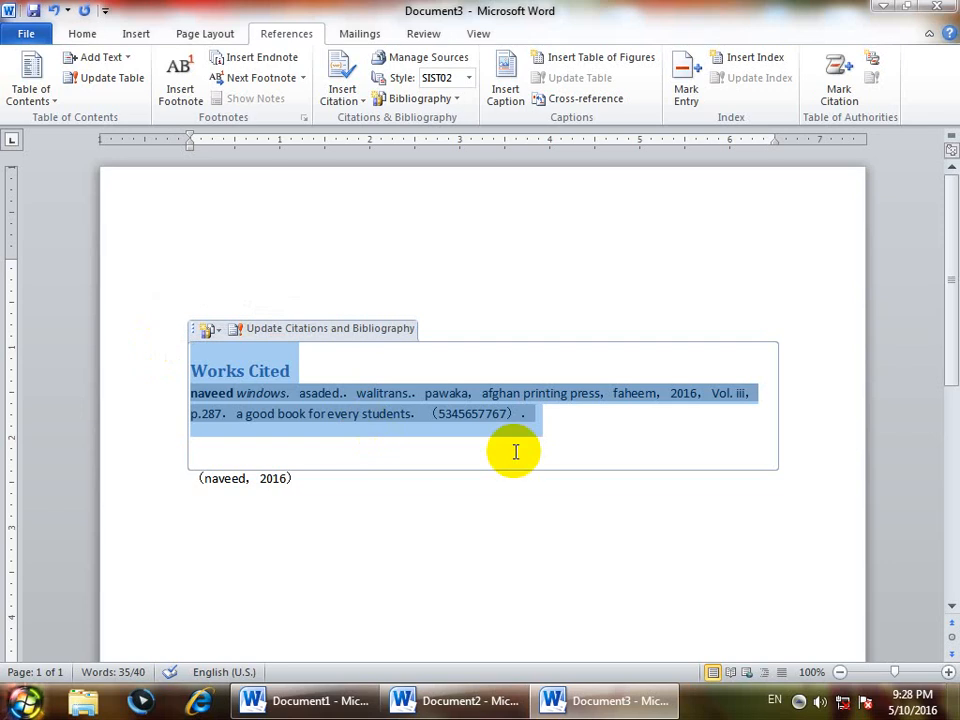